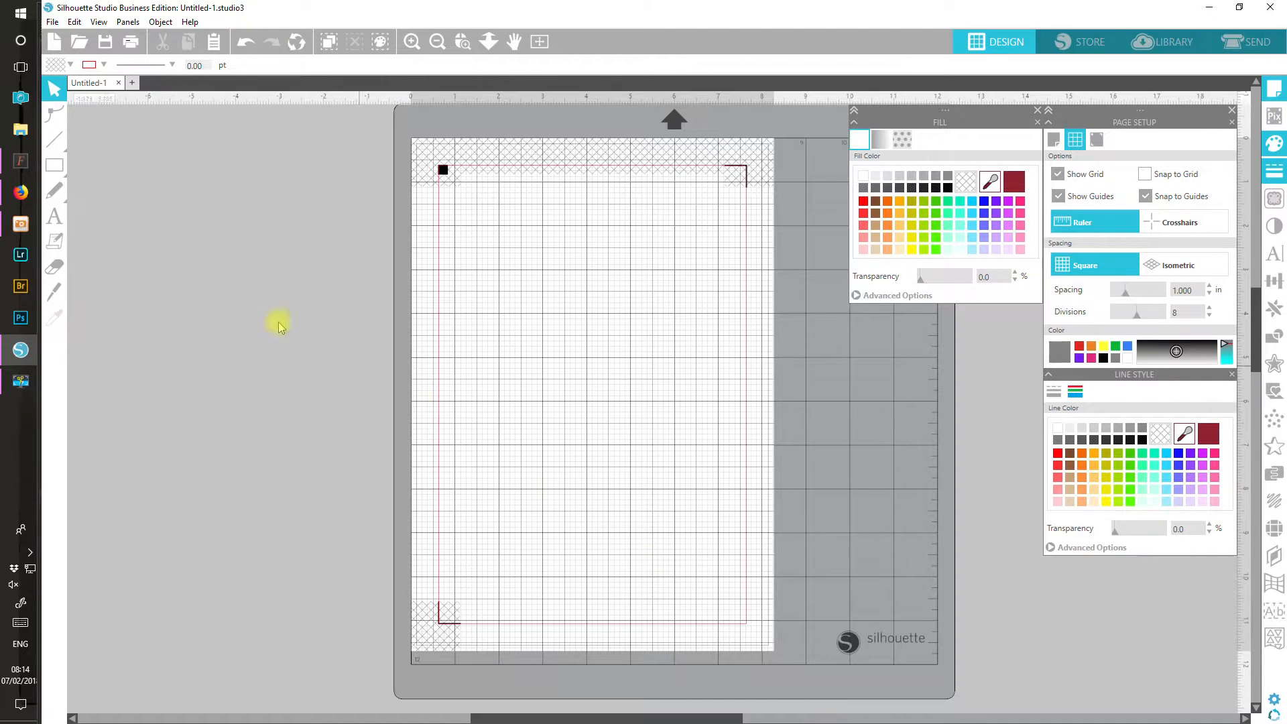
- Open the penguin image Cute Animals 17.png from the Silhouette folder
click(80, 43)
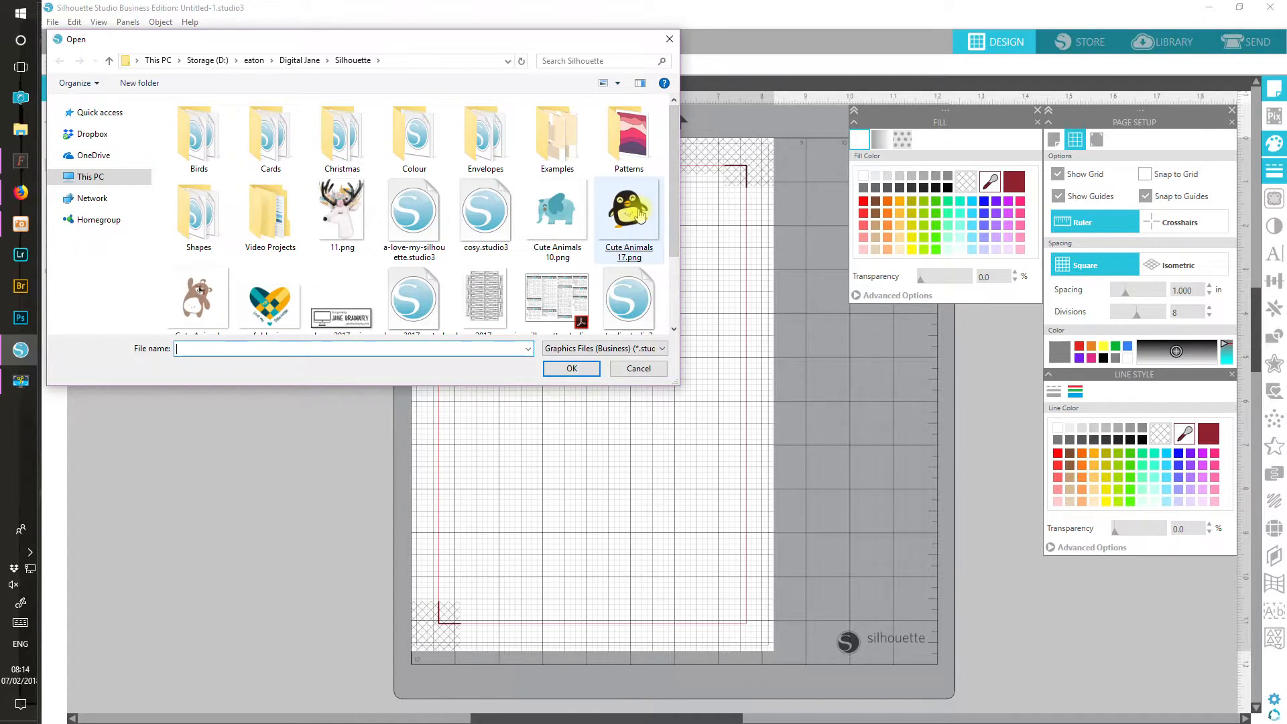
click(640, 215)
double_click(640, 216)
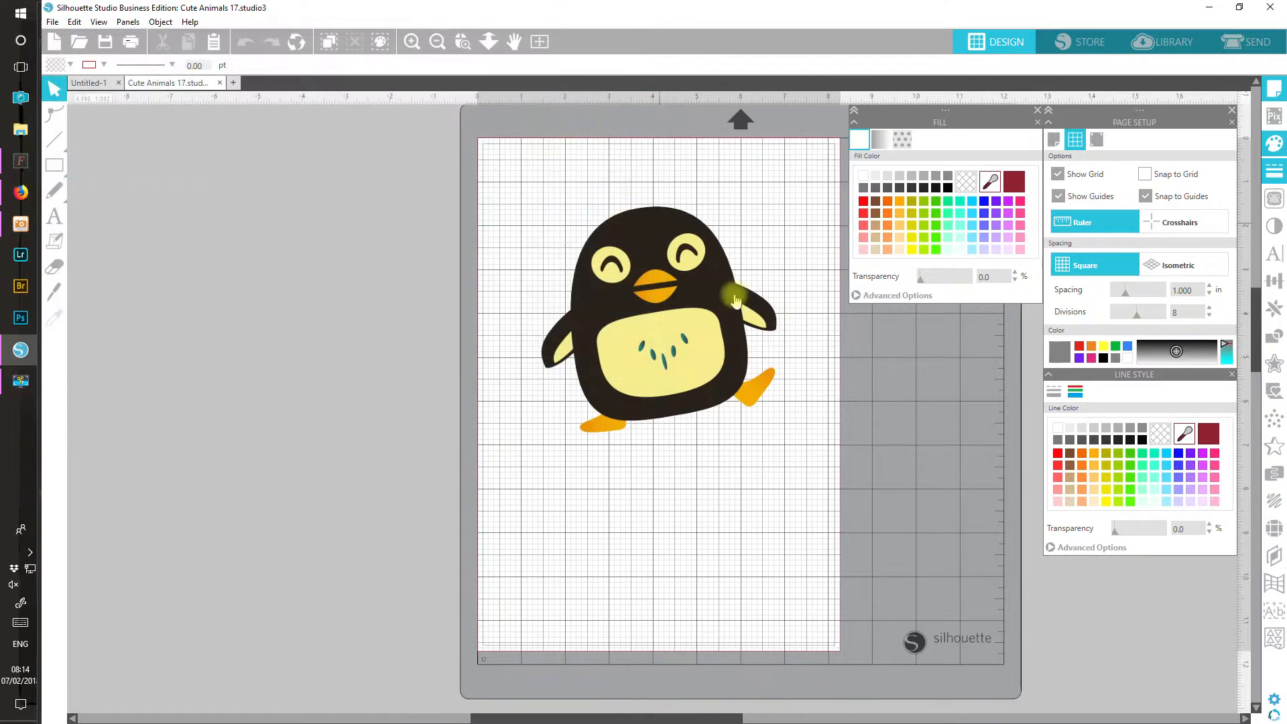
drag(698, 718, 735, 718)
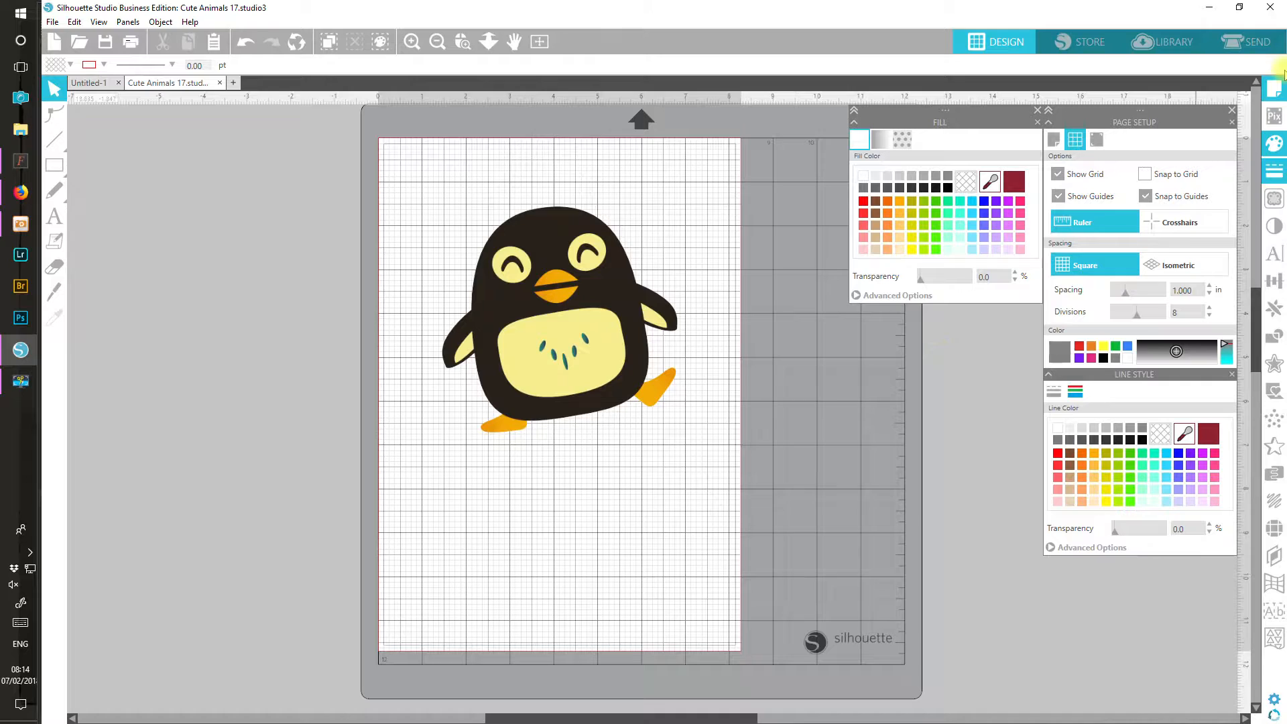
- Start a trace and mark a trace area enclosing the whole penguin
click(1275, 200)
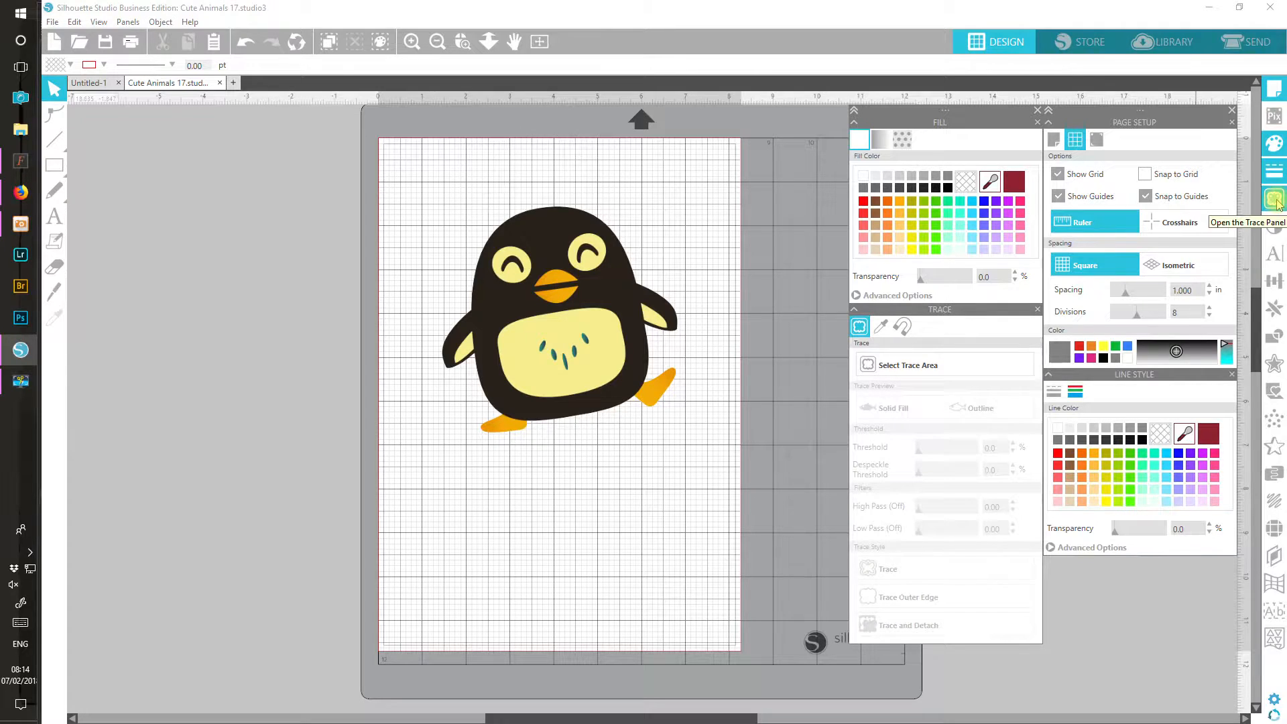
click(890, 369)
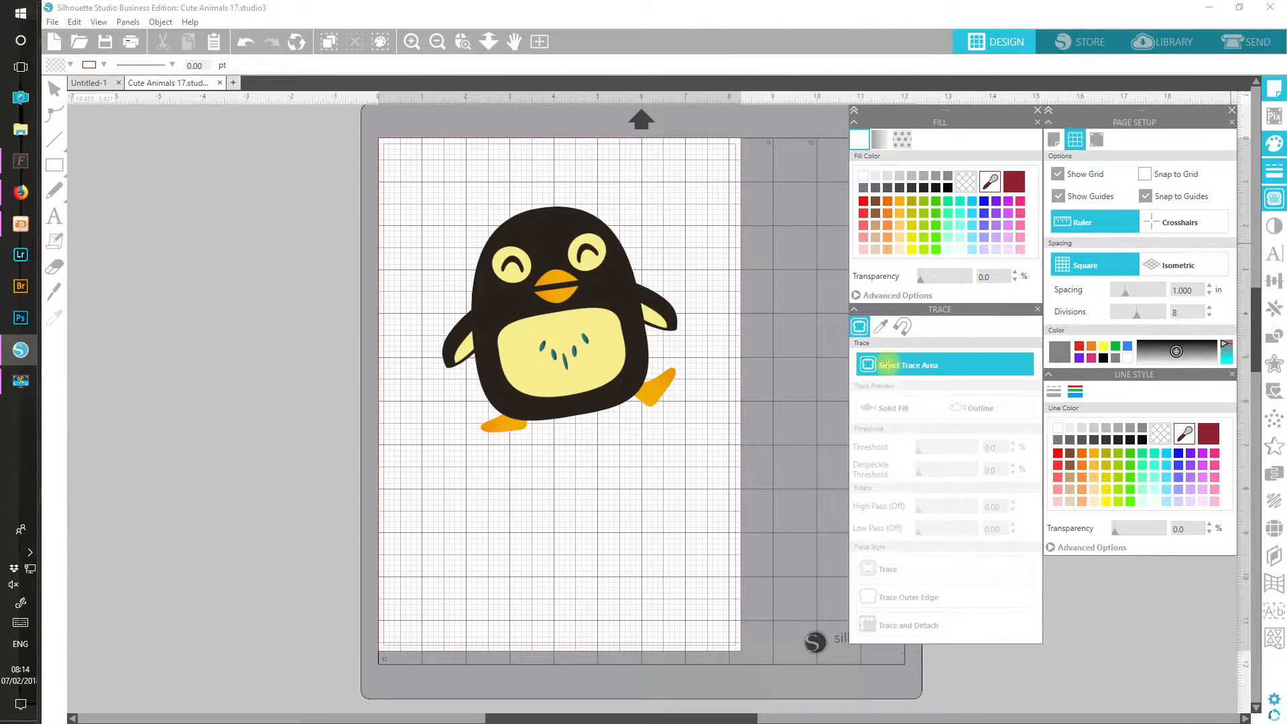
mouse_move(401, 178)
mouse_down()
mouse_move(714, 426)
mouse_move(714, 476)
mouse_up()
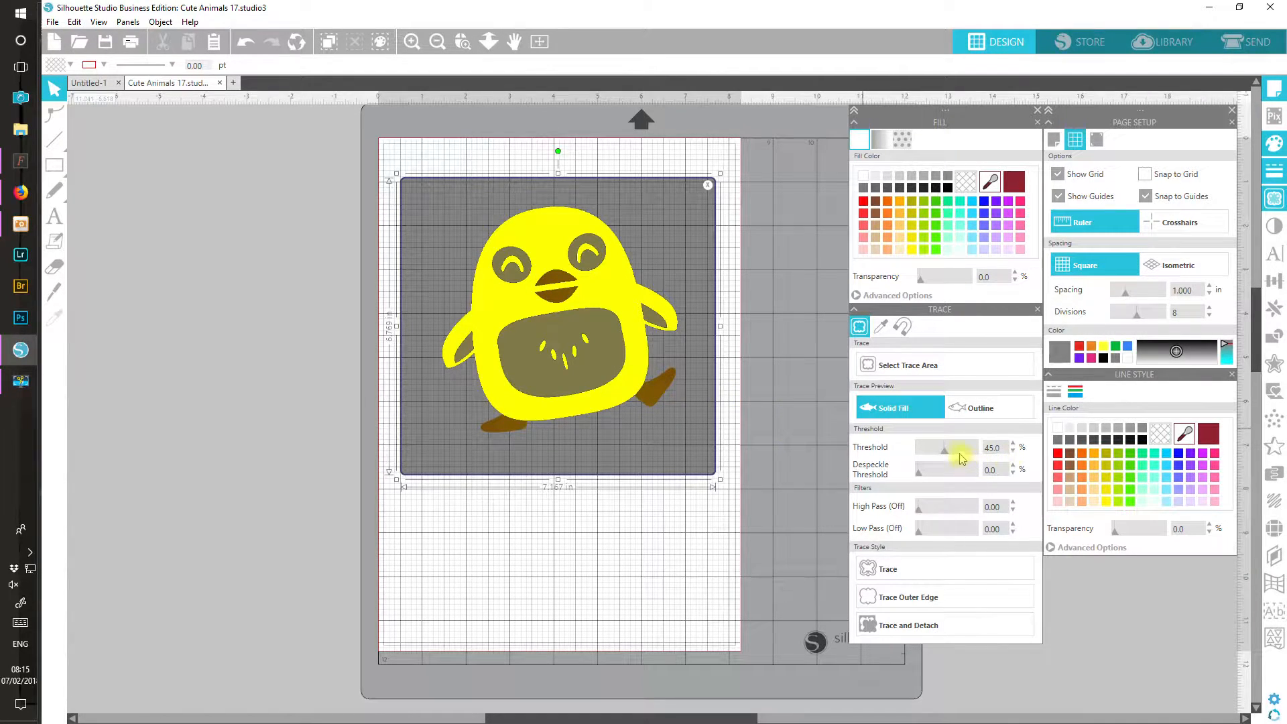
- Set the trace threshold to 70%, preview it as an outline, and trace the penguin's outer edge
drag(946, 449, 960, 456)
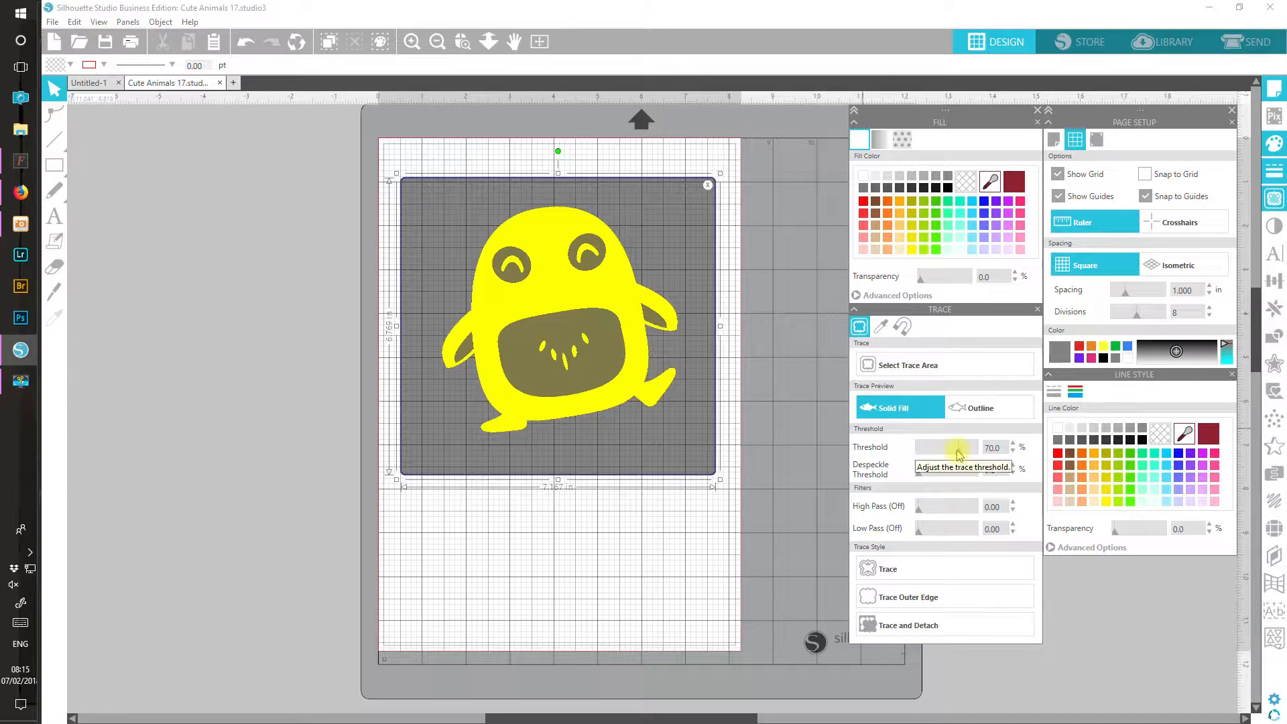
click(972, 410)
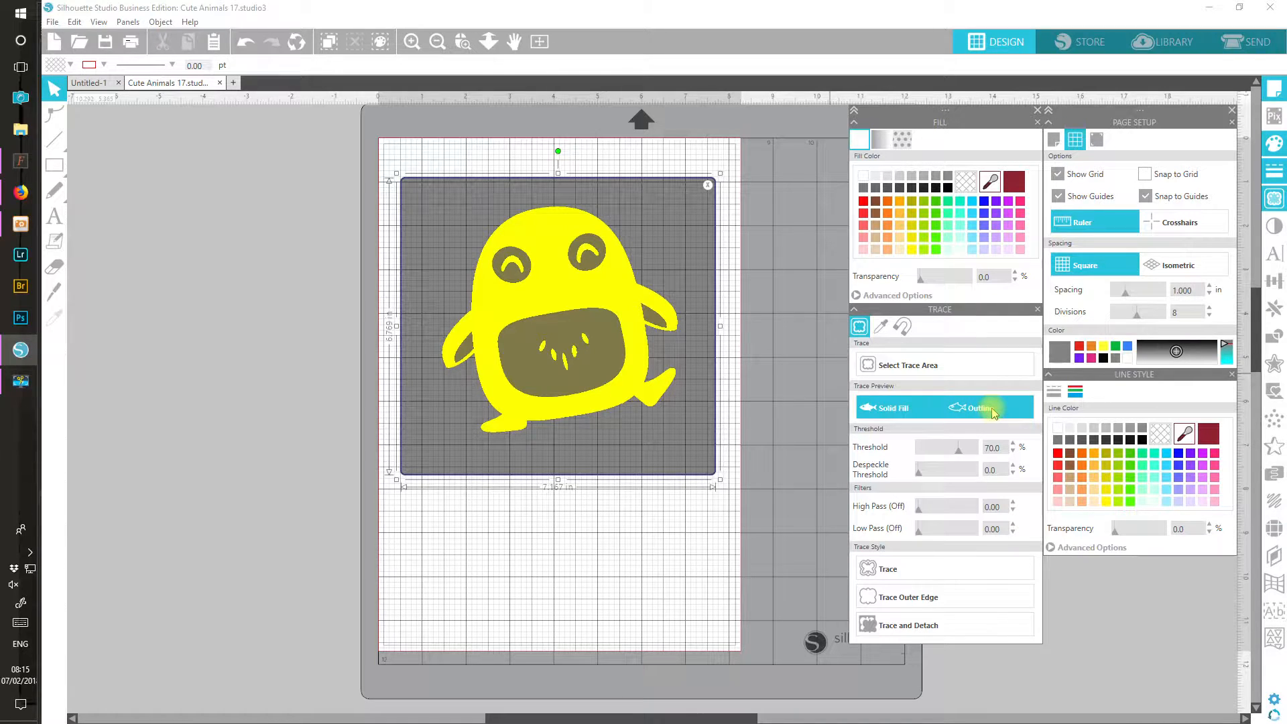
click(993, 411)
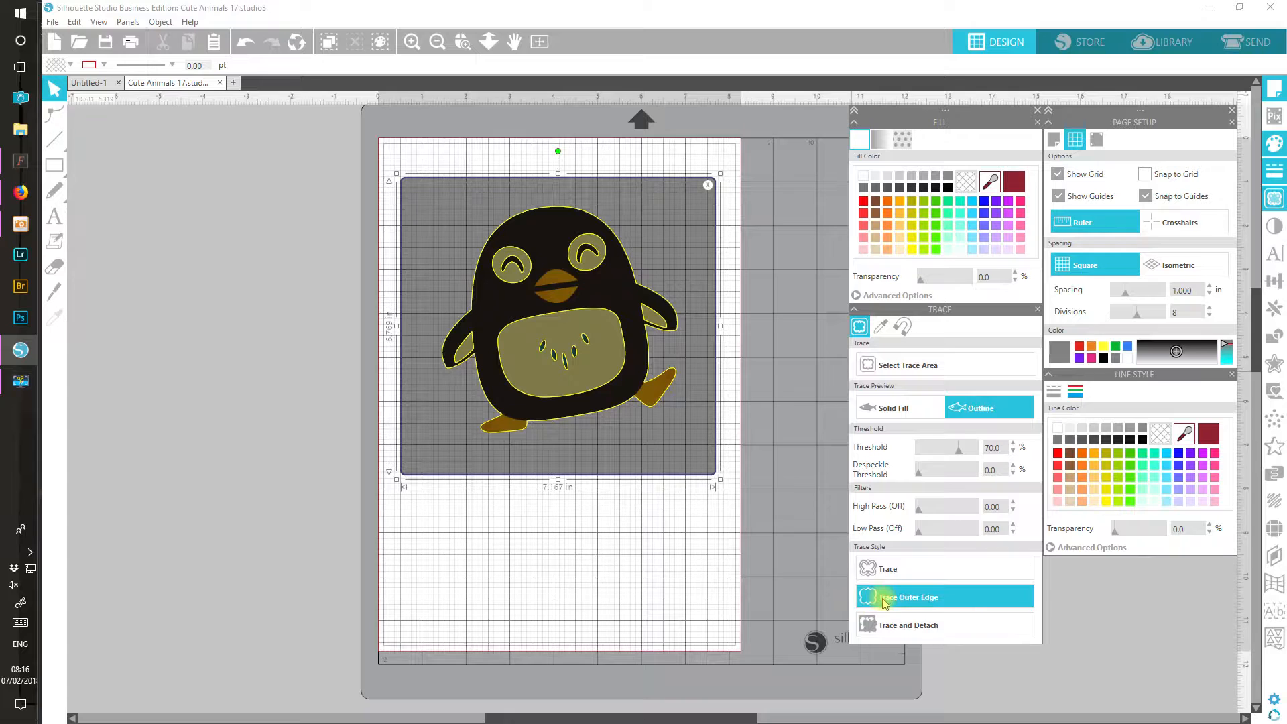
click(942, 599)
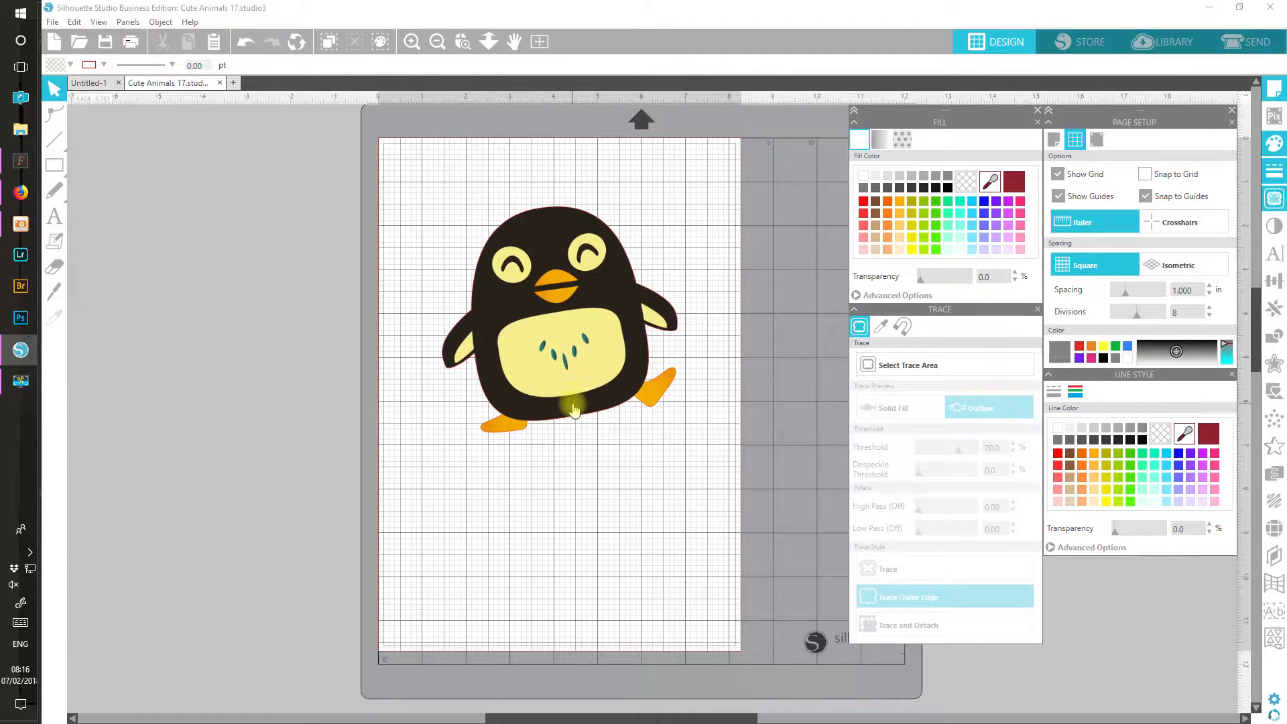
- Select the penguin image together with its traced outline and crop away the surrounding background
click(580, 475)
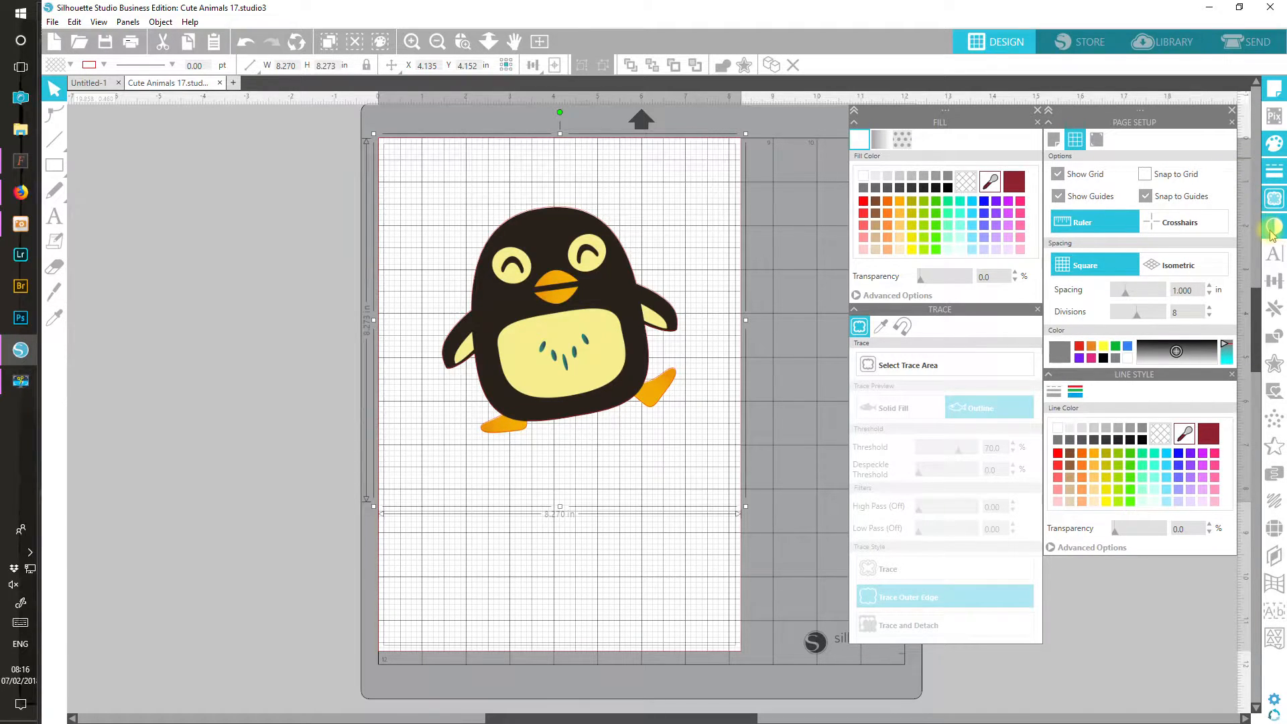
click(1273, 338)
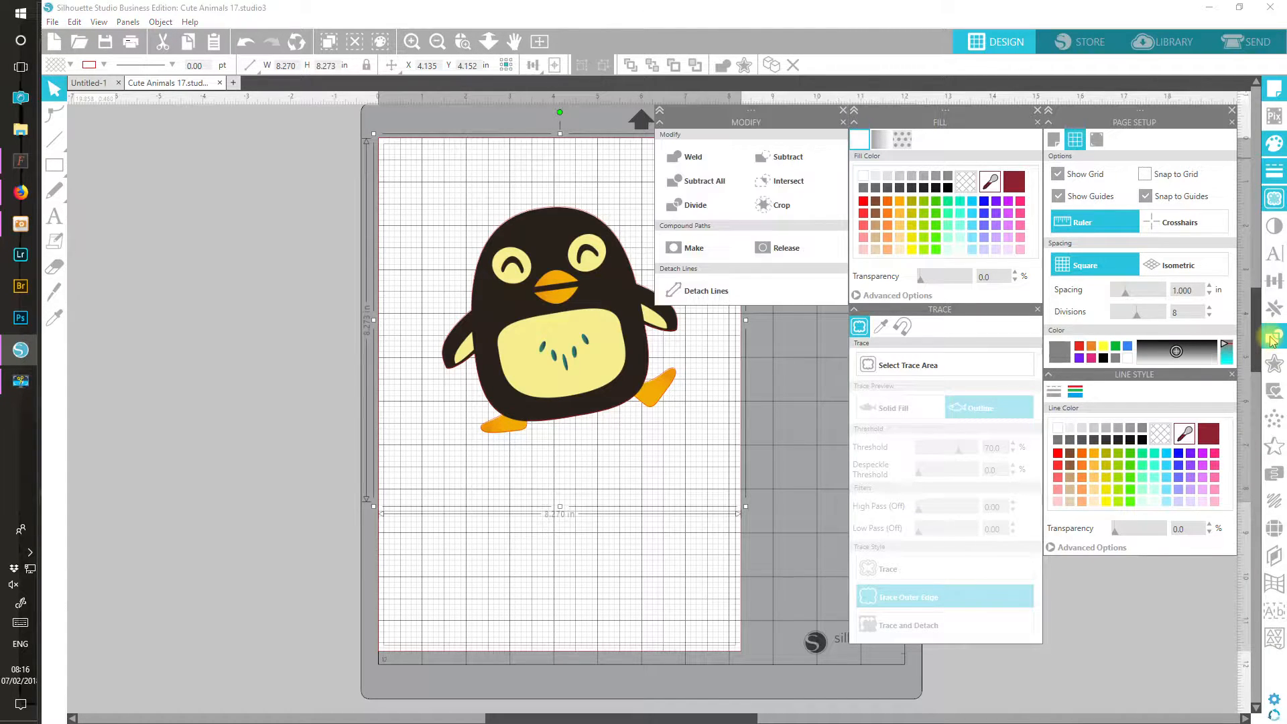
drag(729, 719, 778, 719)
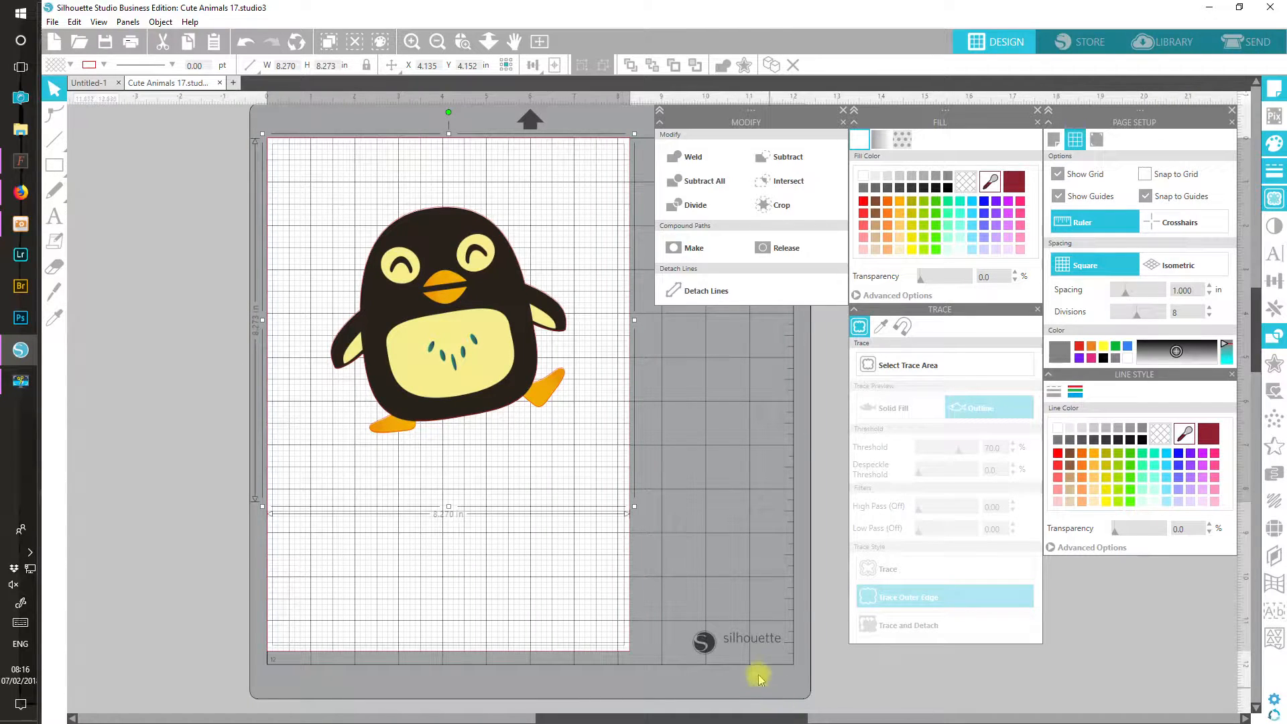
click(646, 583)
drag(645, 583, 362, 214)
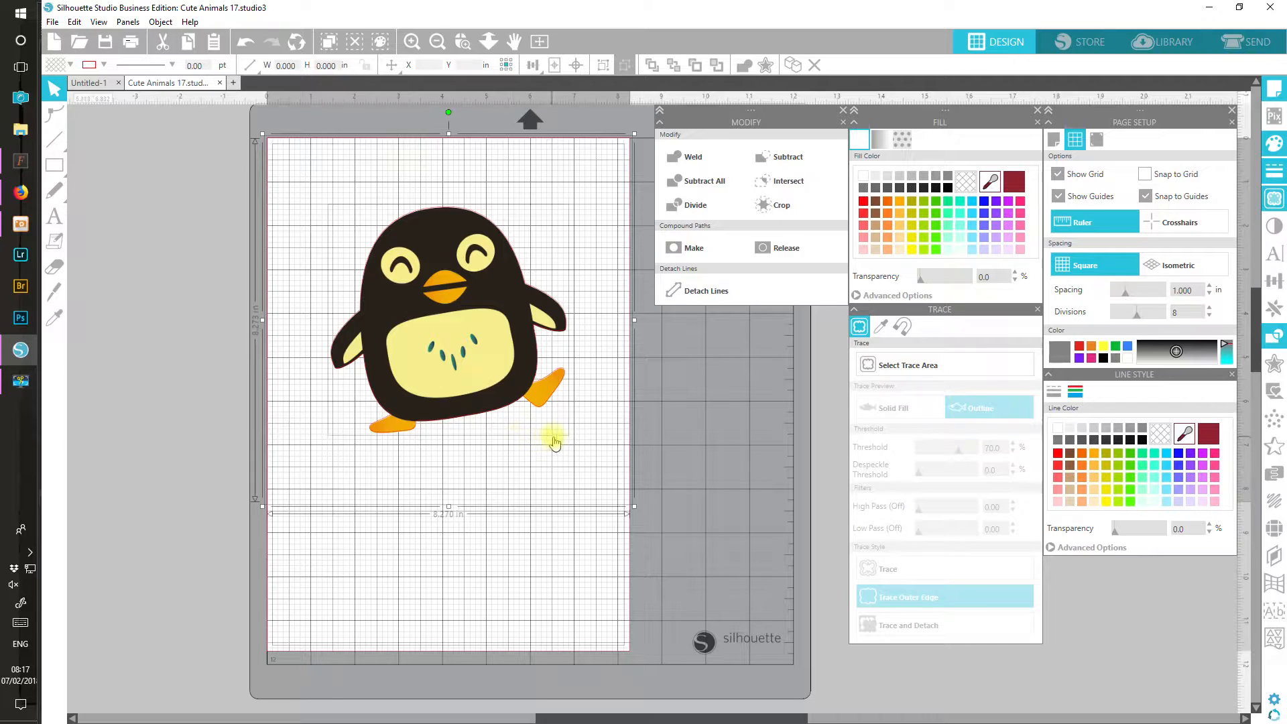
click(778, 207)
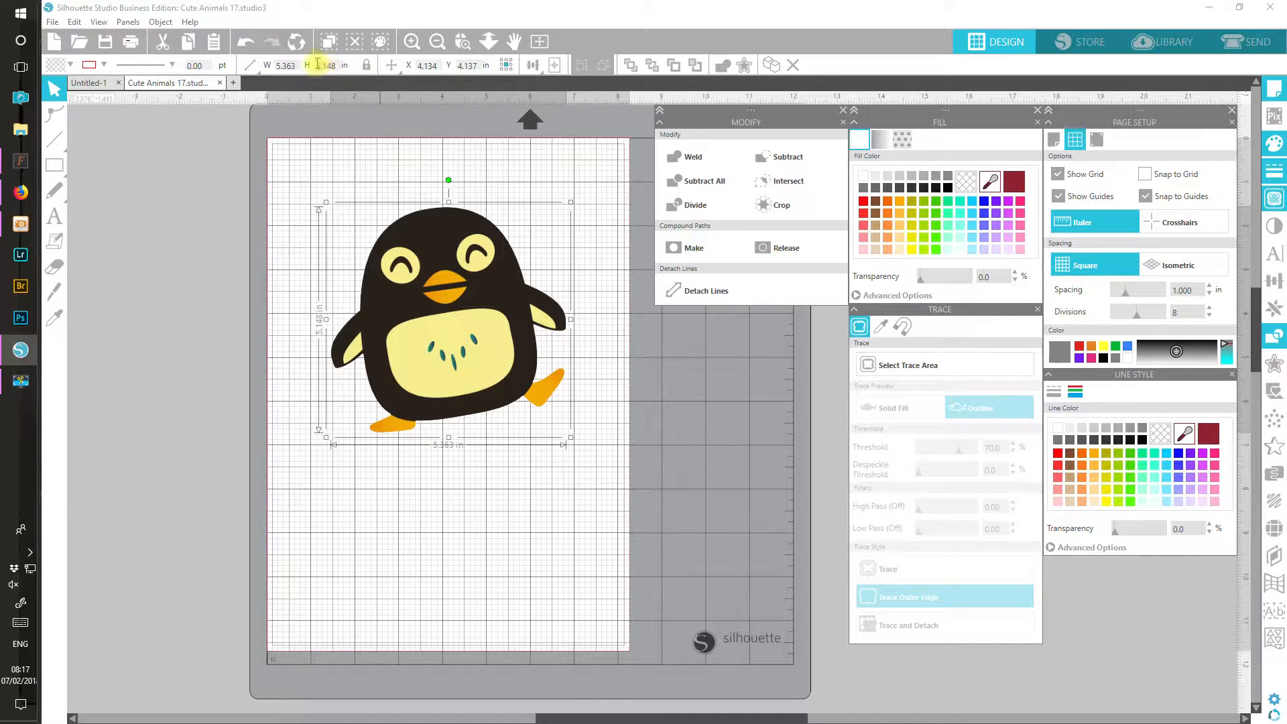
- Set the cropped penguin's height to 1.5 inches
click(337, 65)
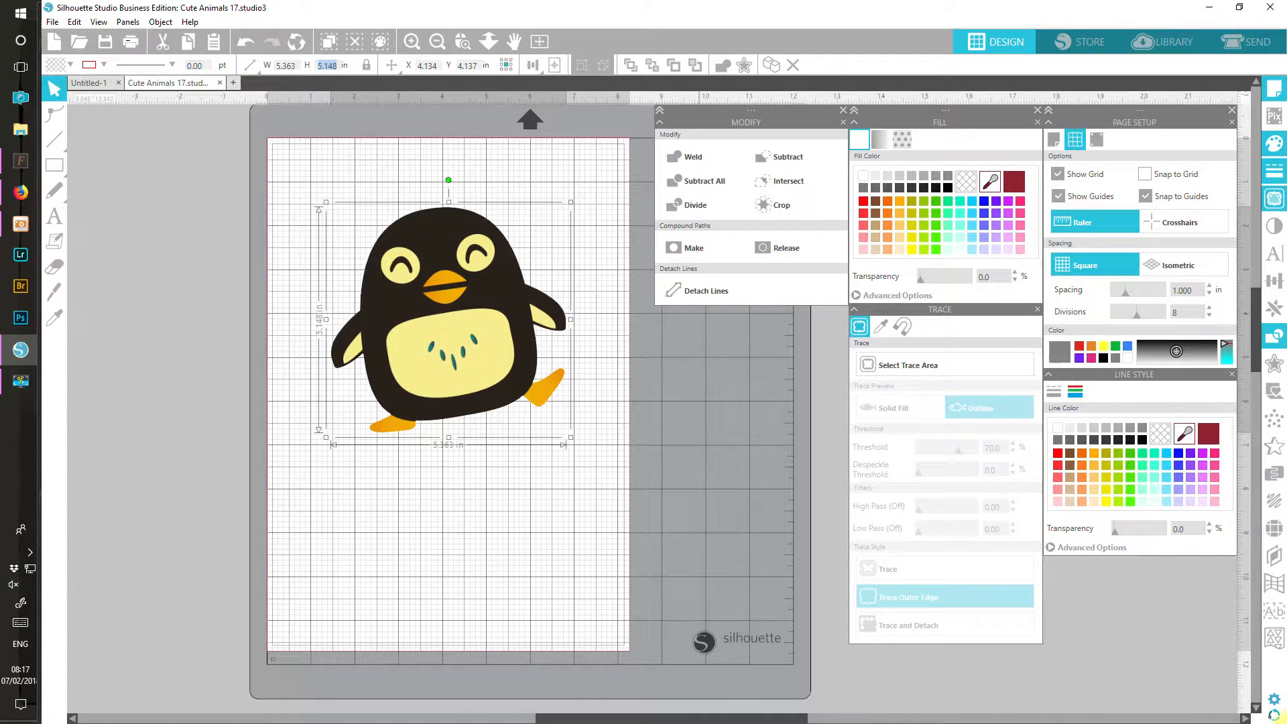
text(1.)
key(Return)
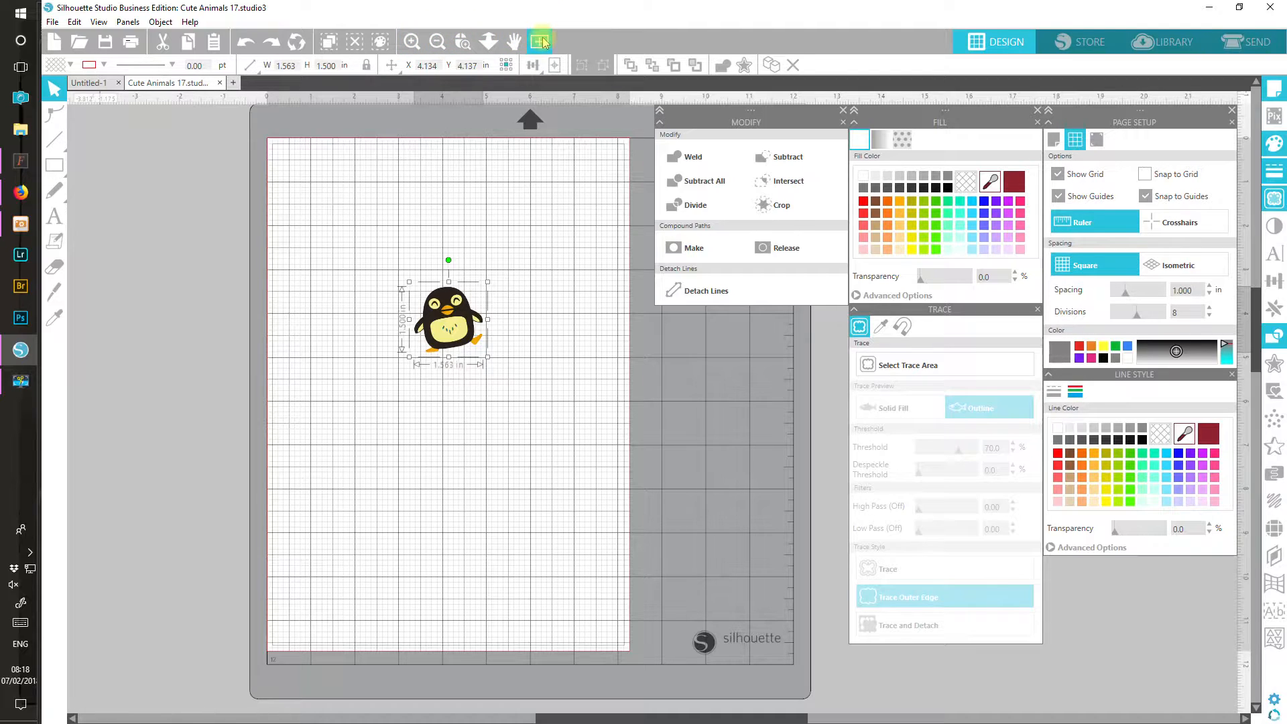
- Apply a narrow round-cornered offset around the penguin and select the penguin together with its offset line
click(412, 42)
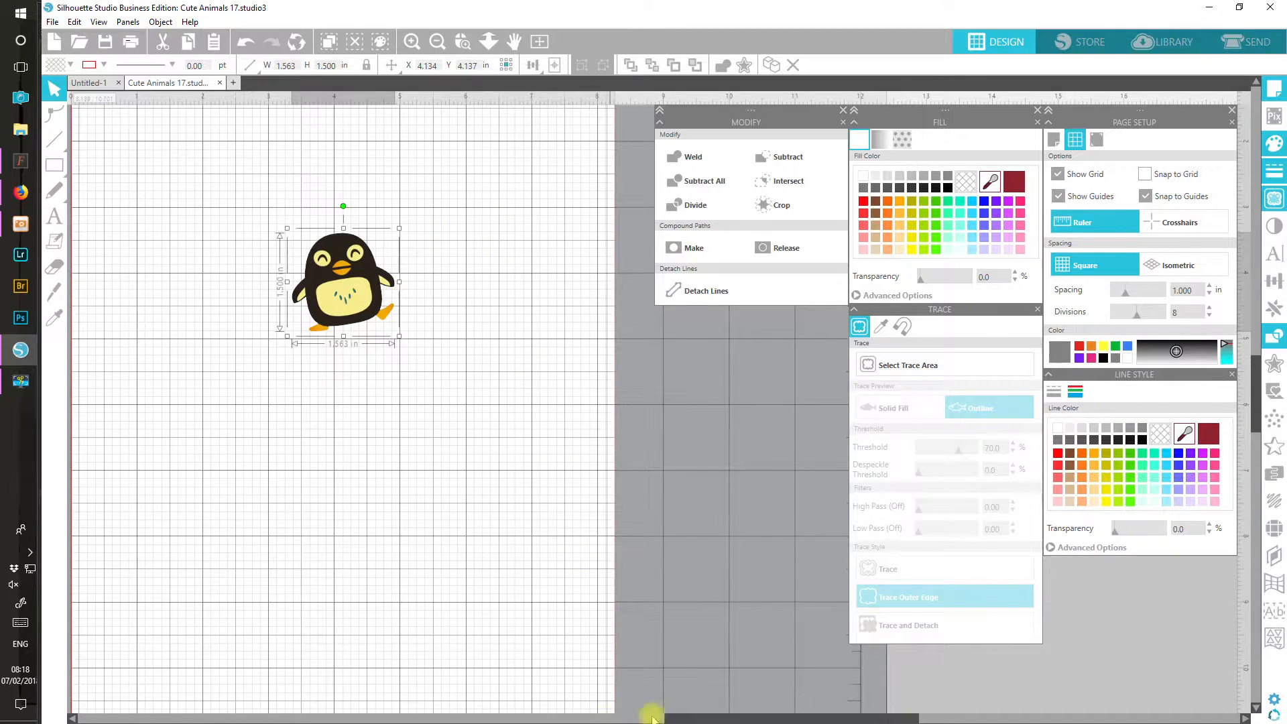
drag(709, 719, 669, 719)
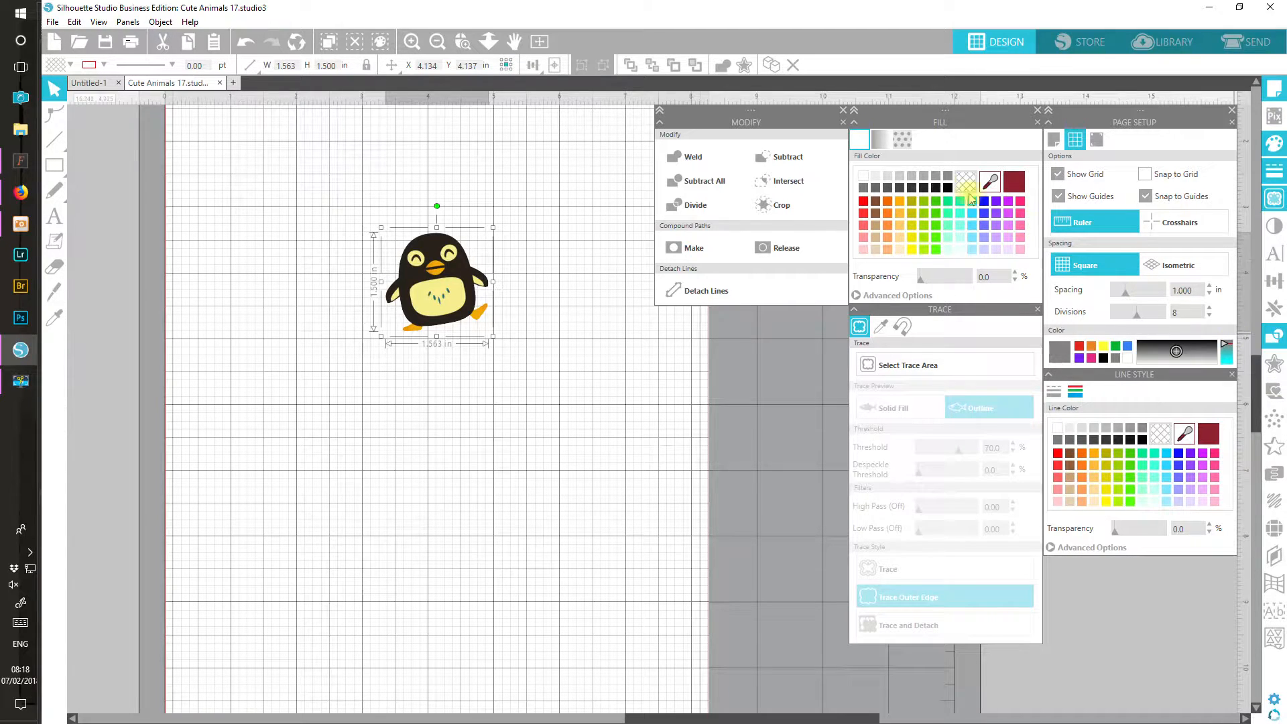
click(744, 65)
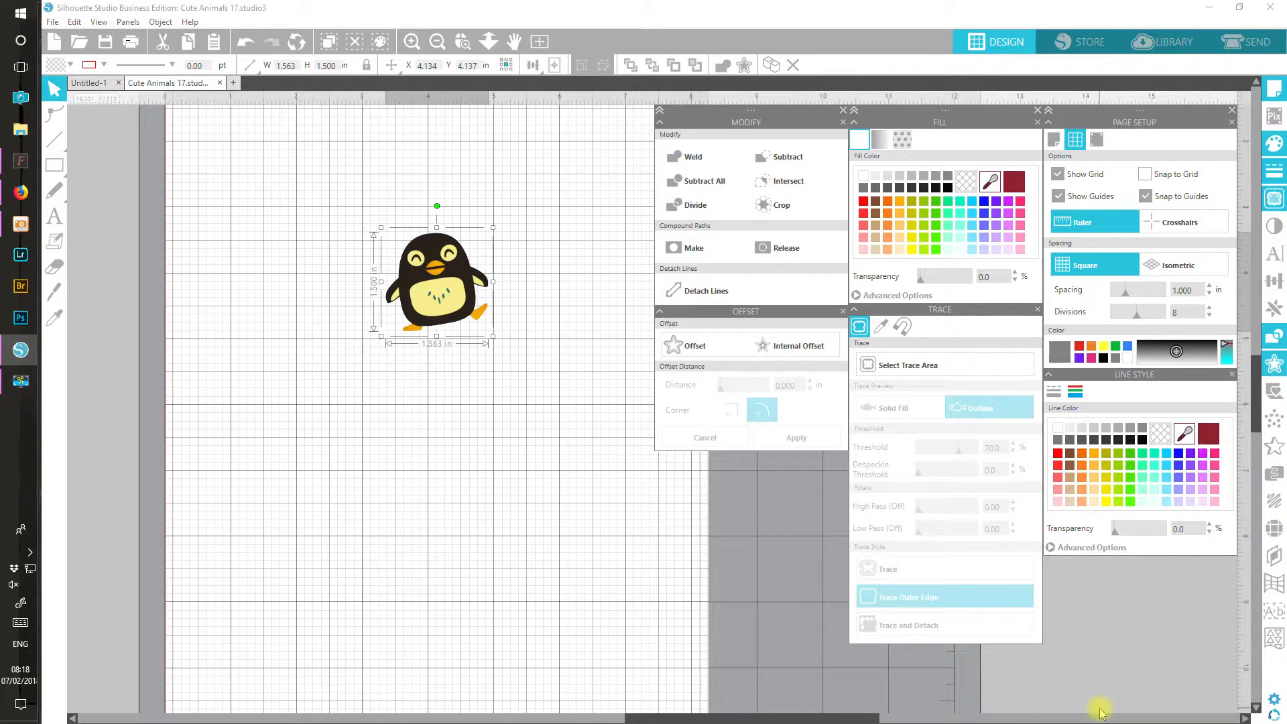
click(672, 346)
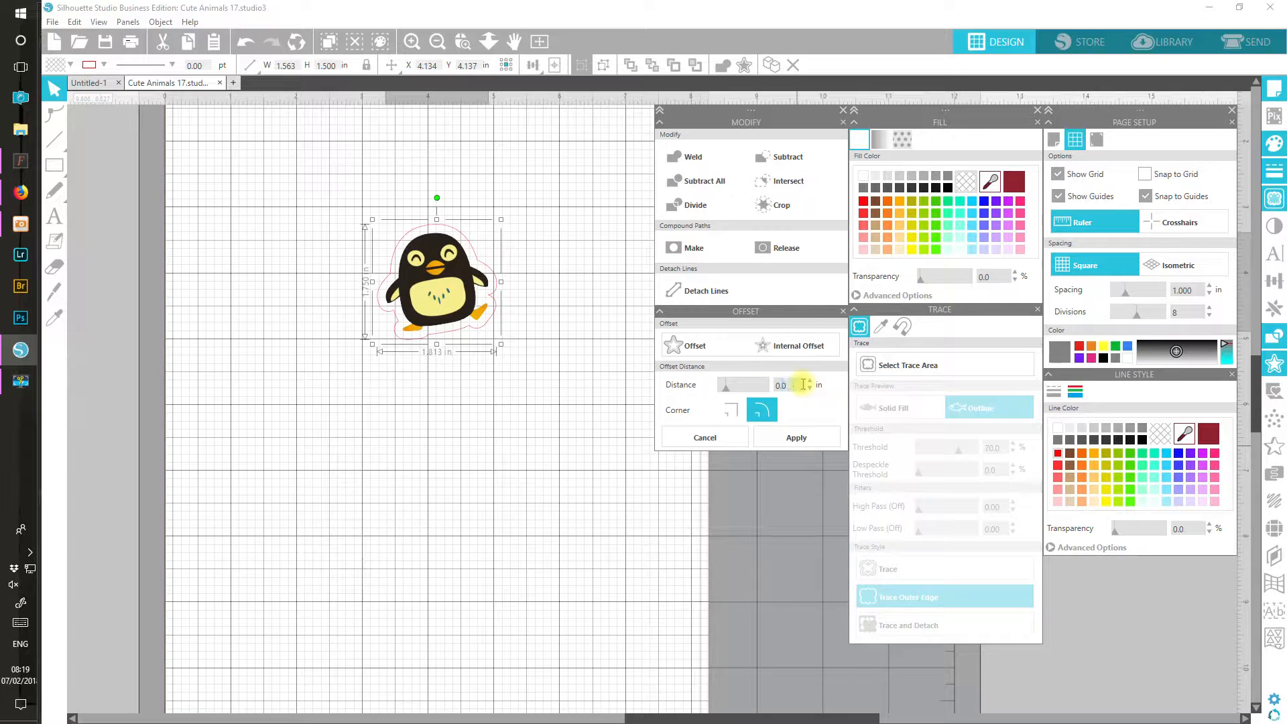
click(788, 436)
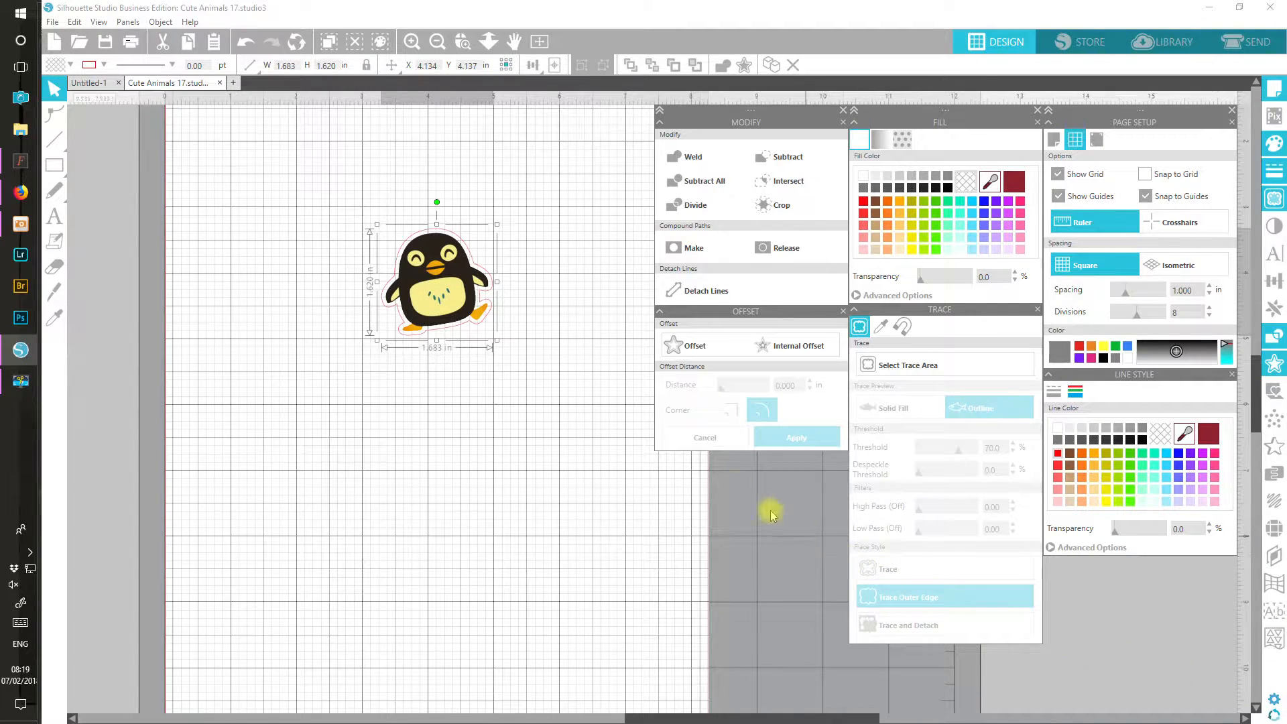
drag(316, 204, 494, 356)
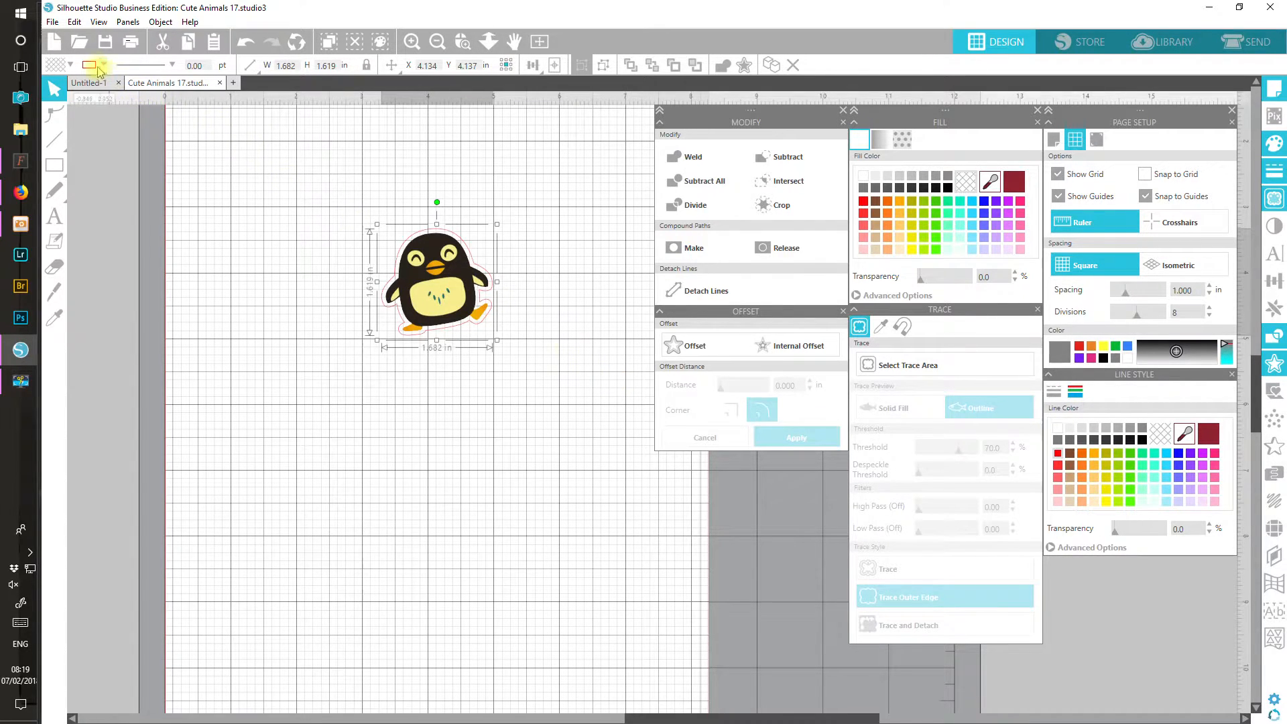
- Open the elephant image Cute Animals 10.png from the Silhouette folder
click(82, 45)
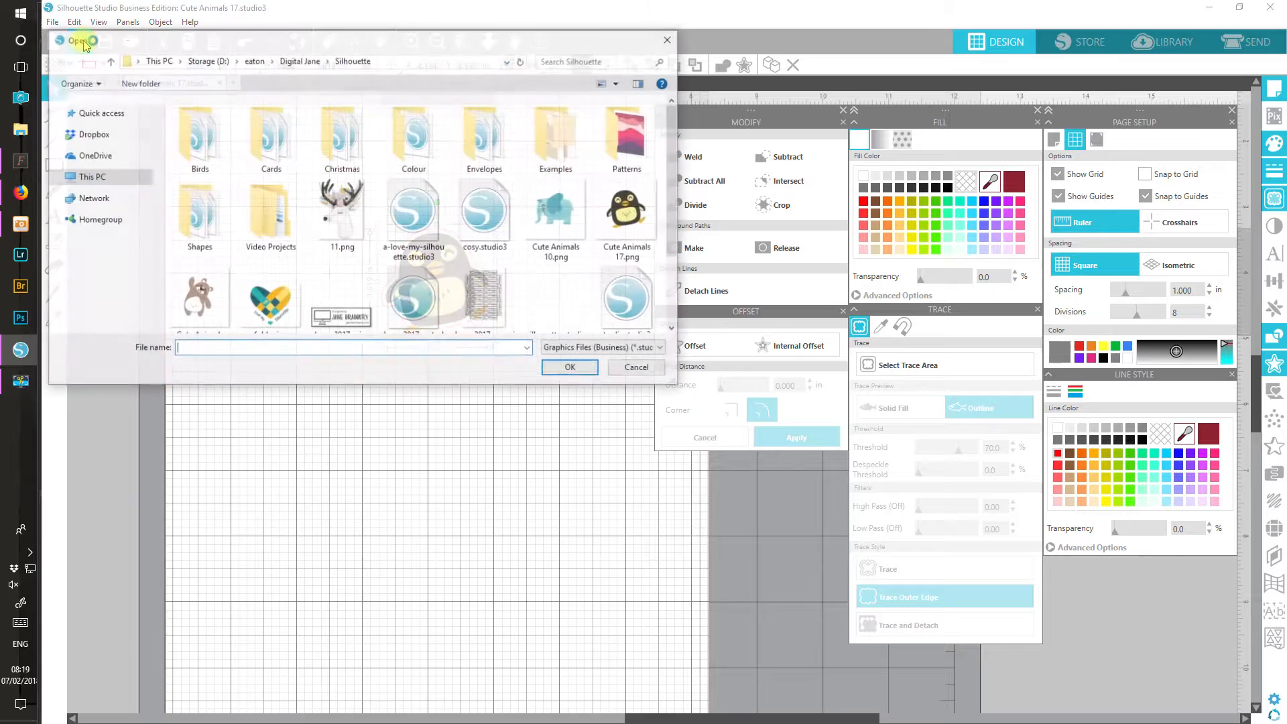
double_click(542, 214)
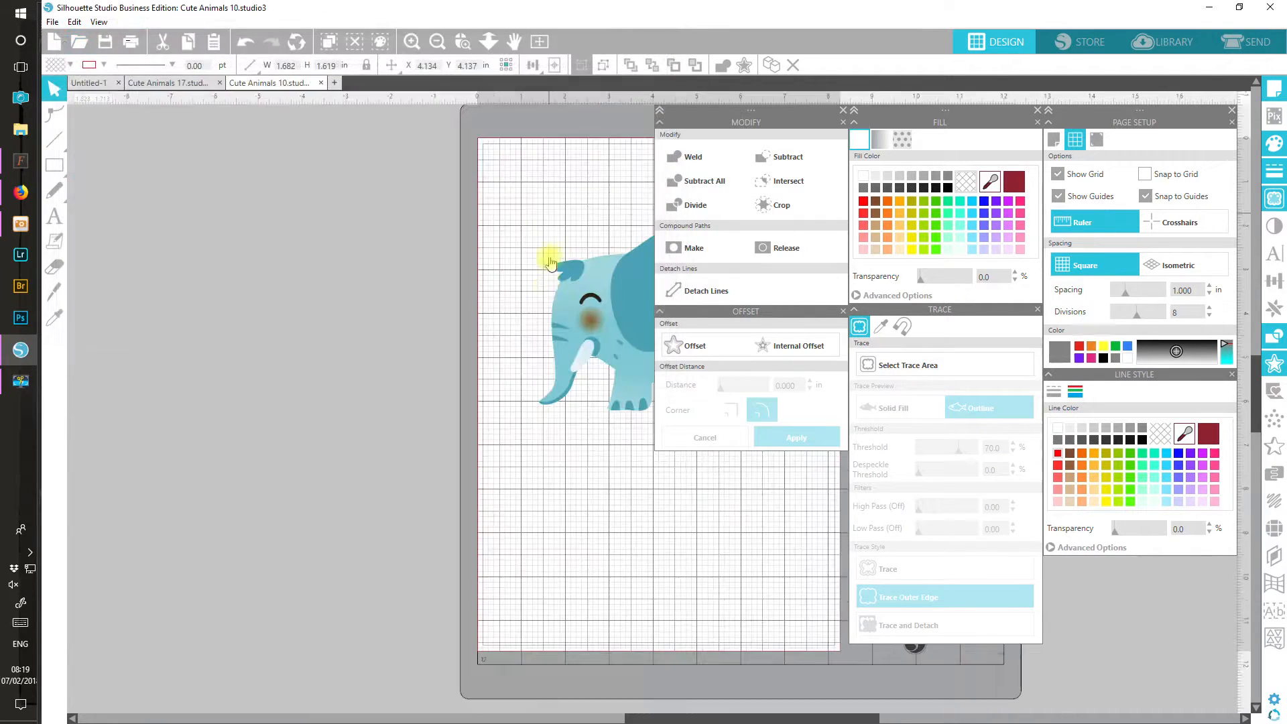
drag(514, 709, 638, 709)
- Mark a trace area around the elephant and extend its upper edge to clear the ear
click(962, 366)
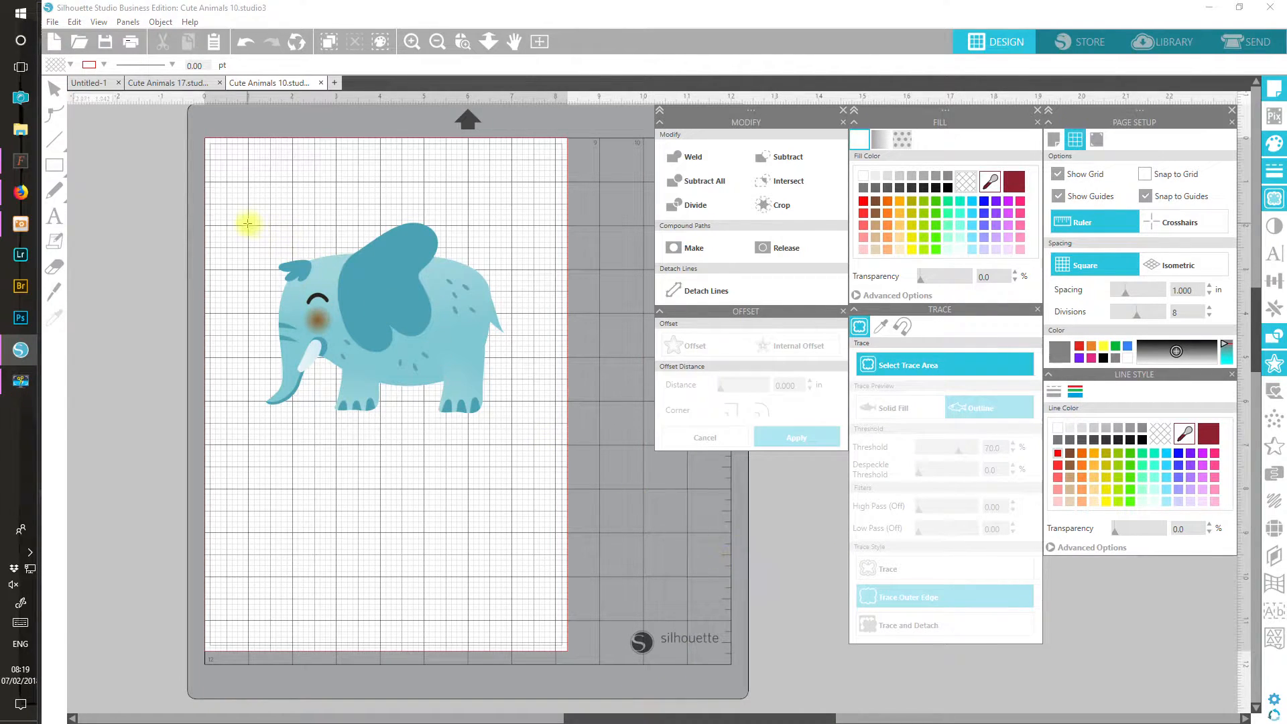
mouse_move(248, 223)
mouse_down()
mouse_move(352, 322)
mouse_move(512, 437)
mouse_up()
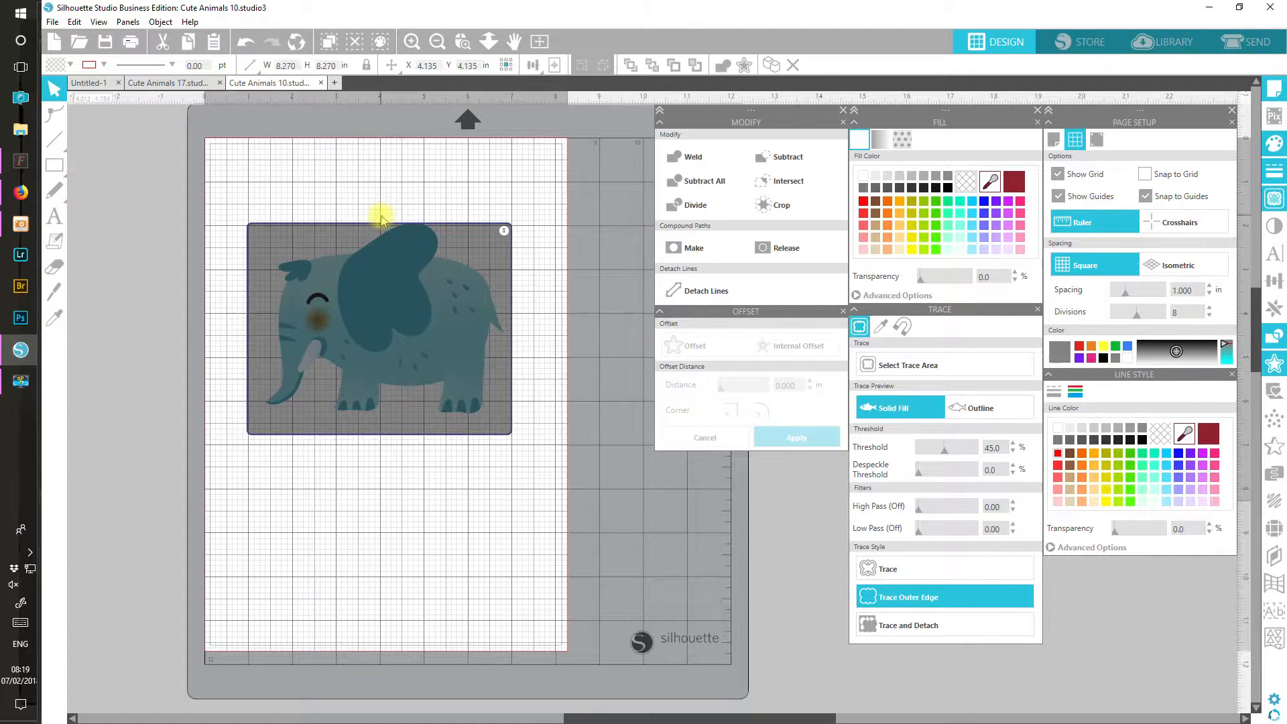
drag(379, 219, 379, 207)
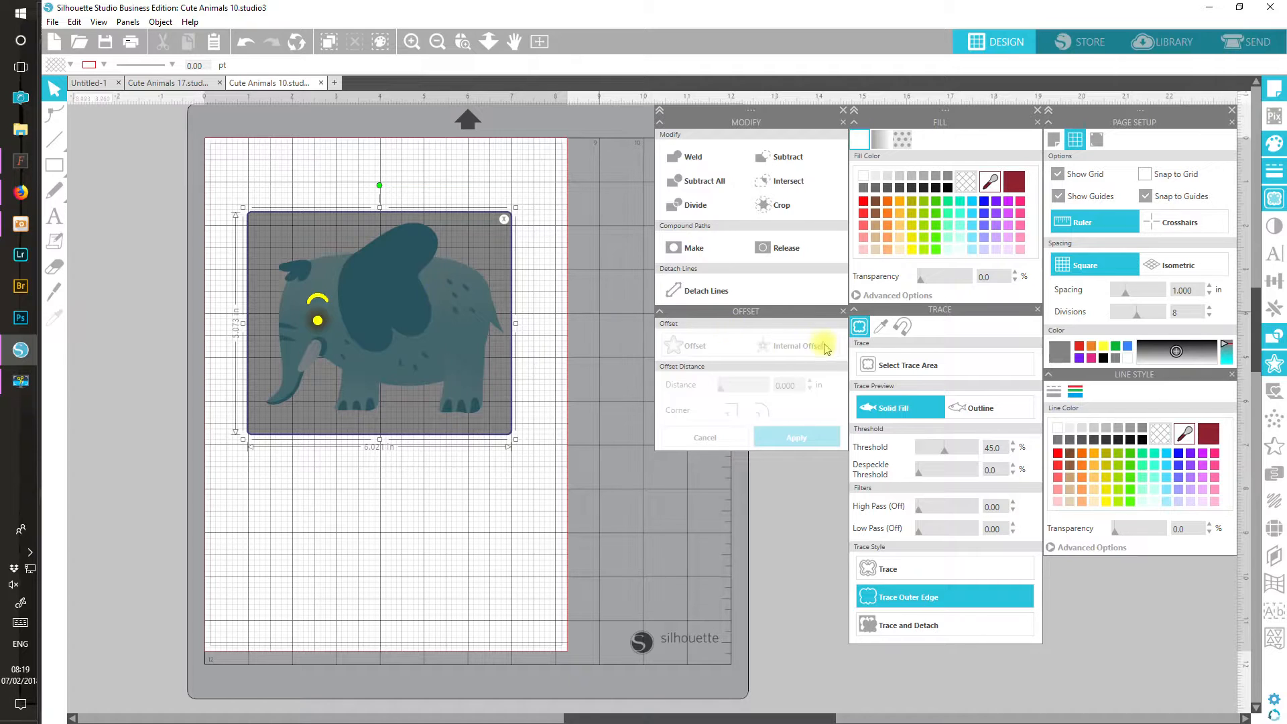
- Set the elephant's trace threshold to 100%, check the trace around the feet in outline preview, and trace the outer edge
drag(946, 447, 975, 452)
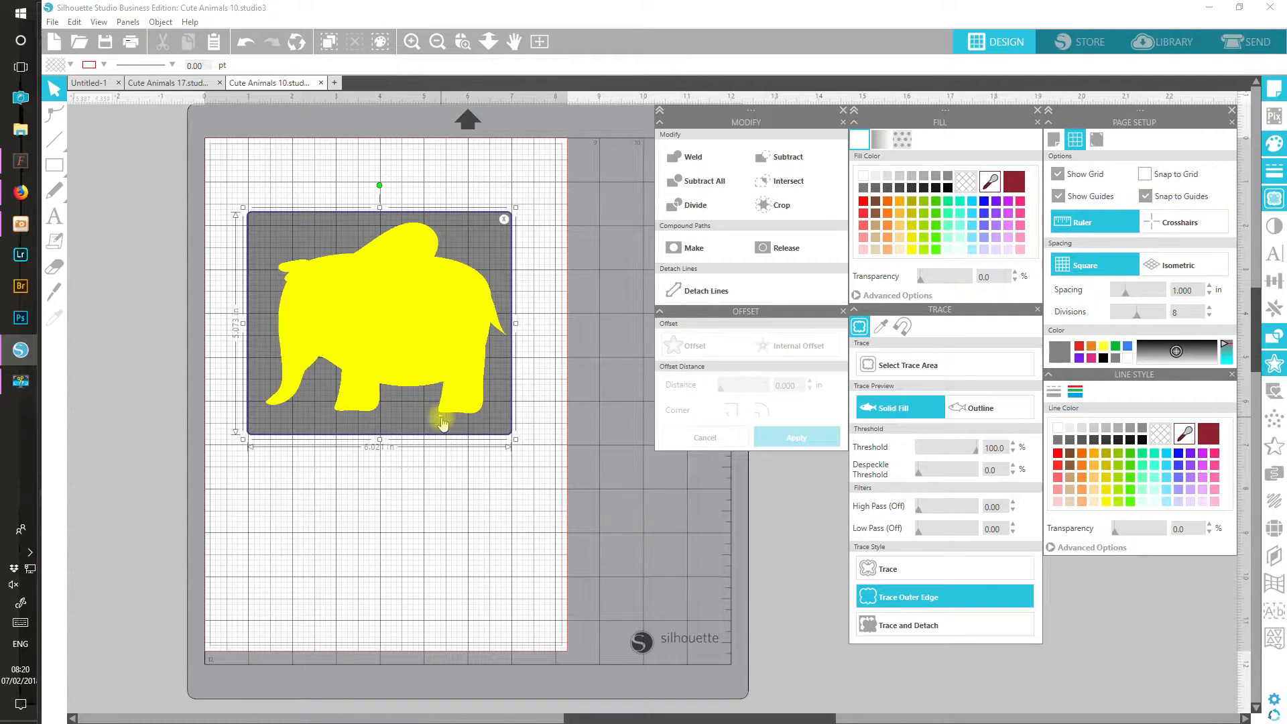
click(412, 41)
click(411, 42)
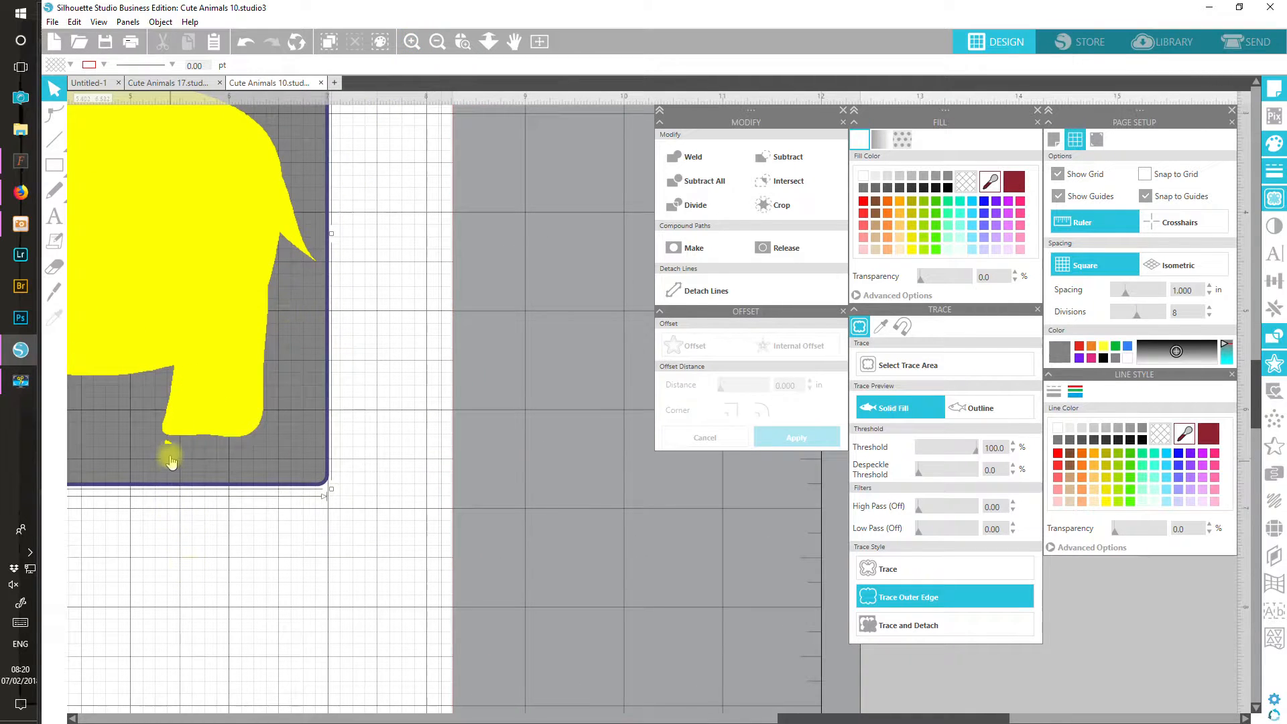
drag(810, 718, 689, 716)
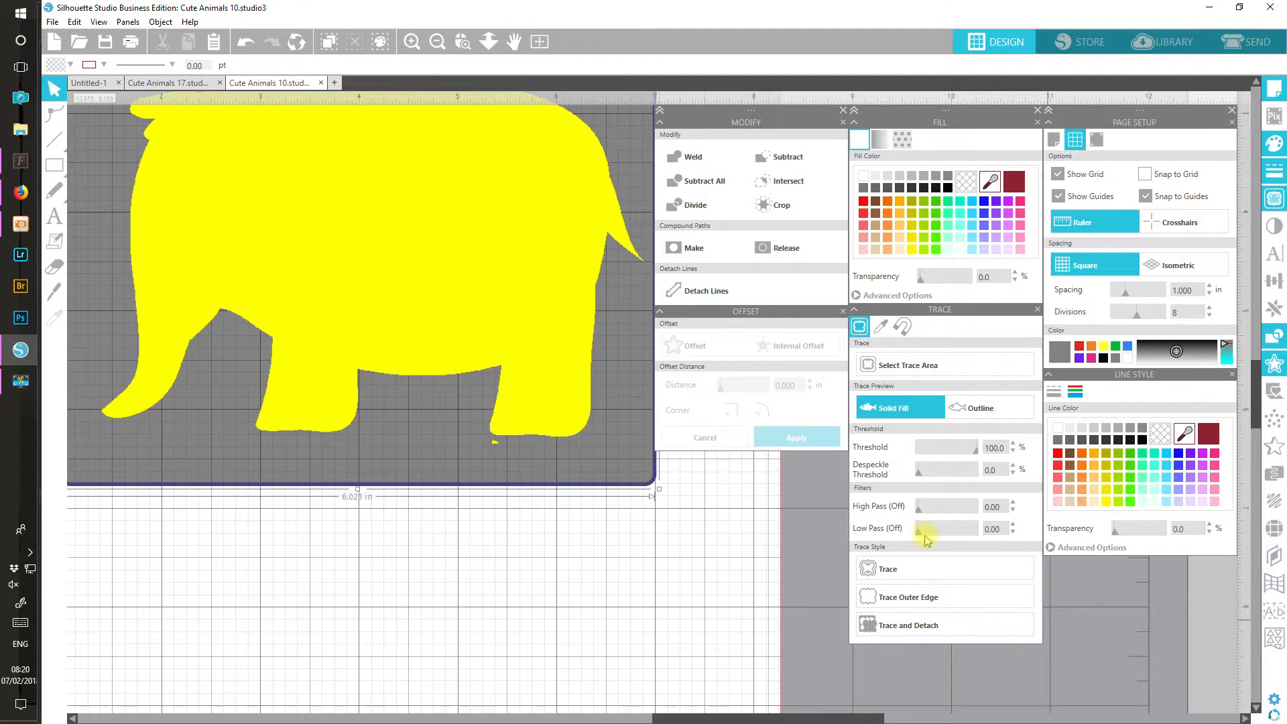
click(957, 418)
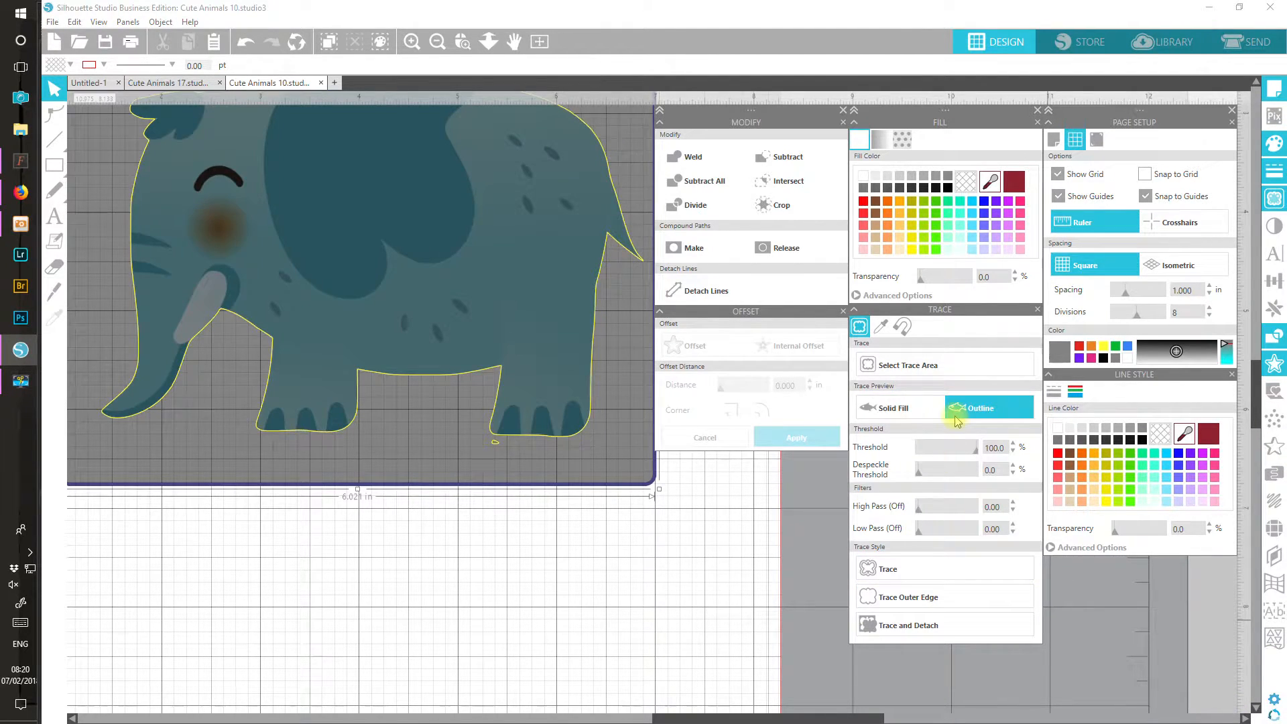
click(910, 600)
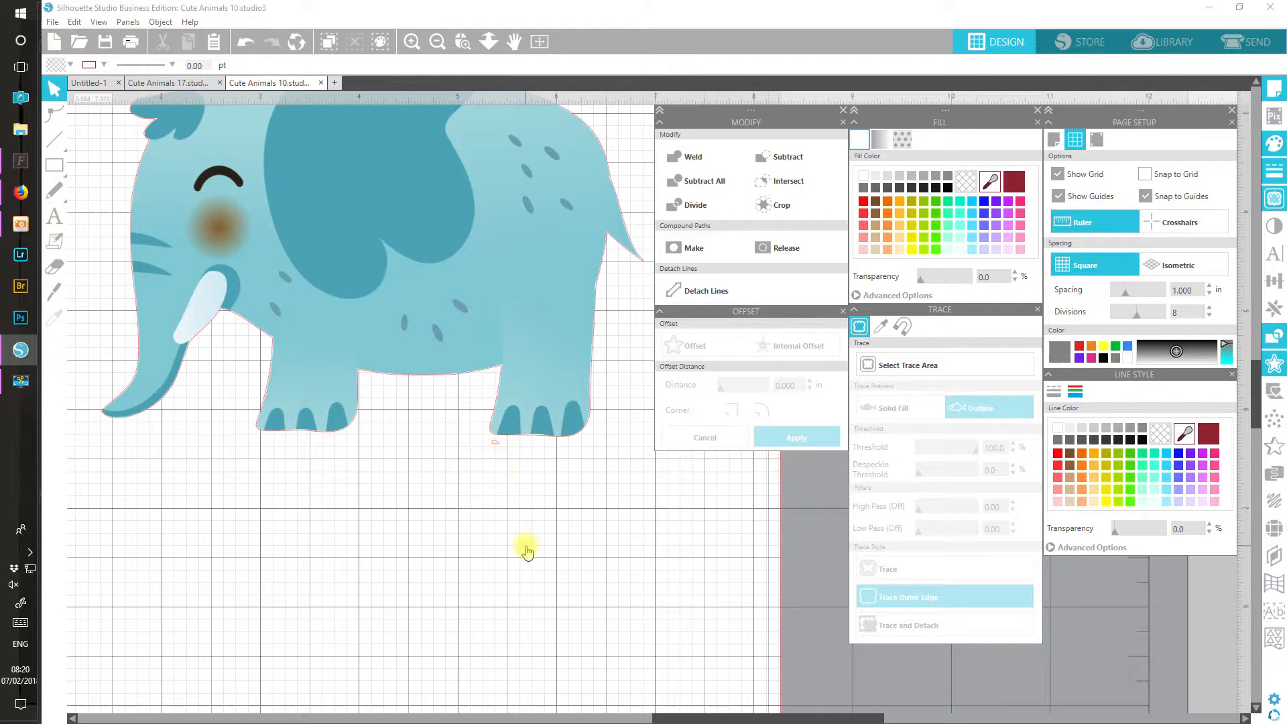
- Select the elephant image together with its traced outline and crop the image to the trace
click(547, 410)
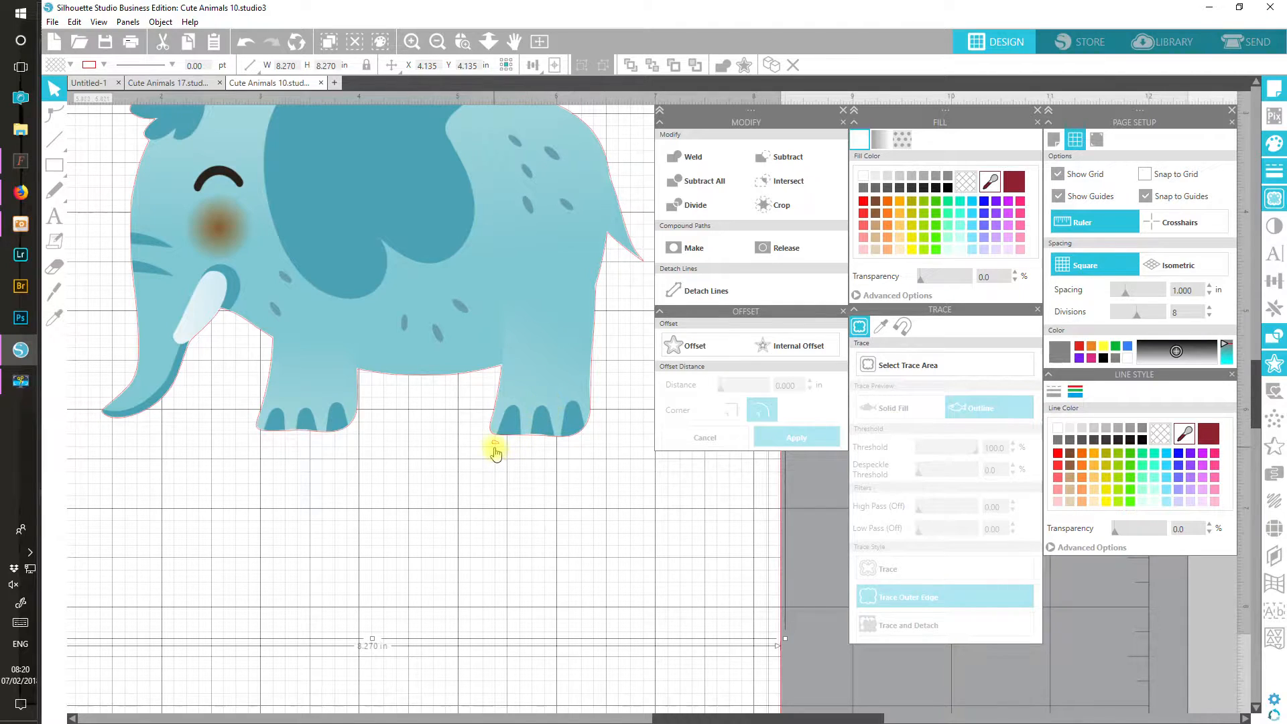
drag(790, 681, 429, 471)
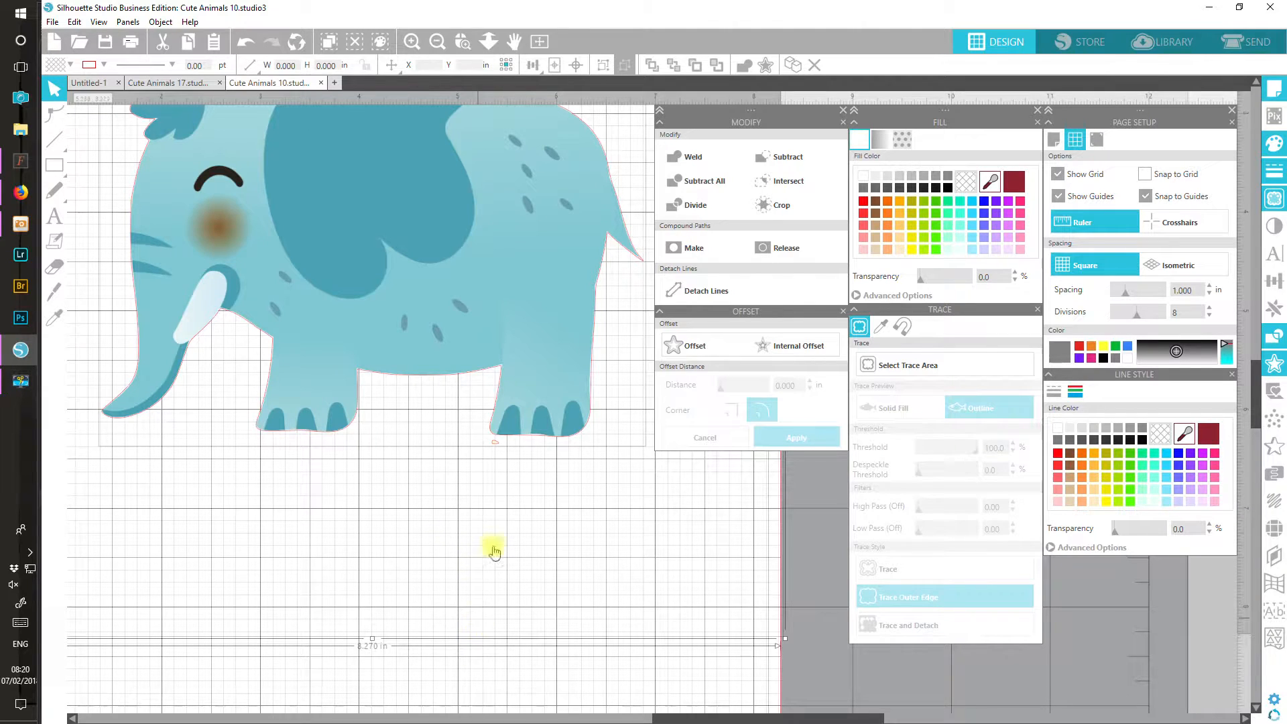
click(769, 209)
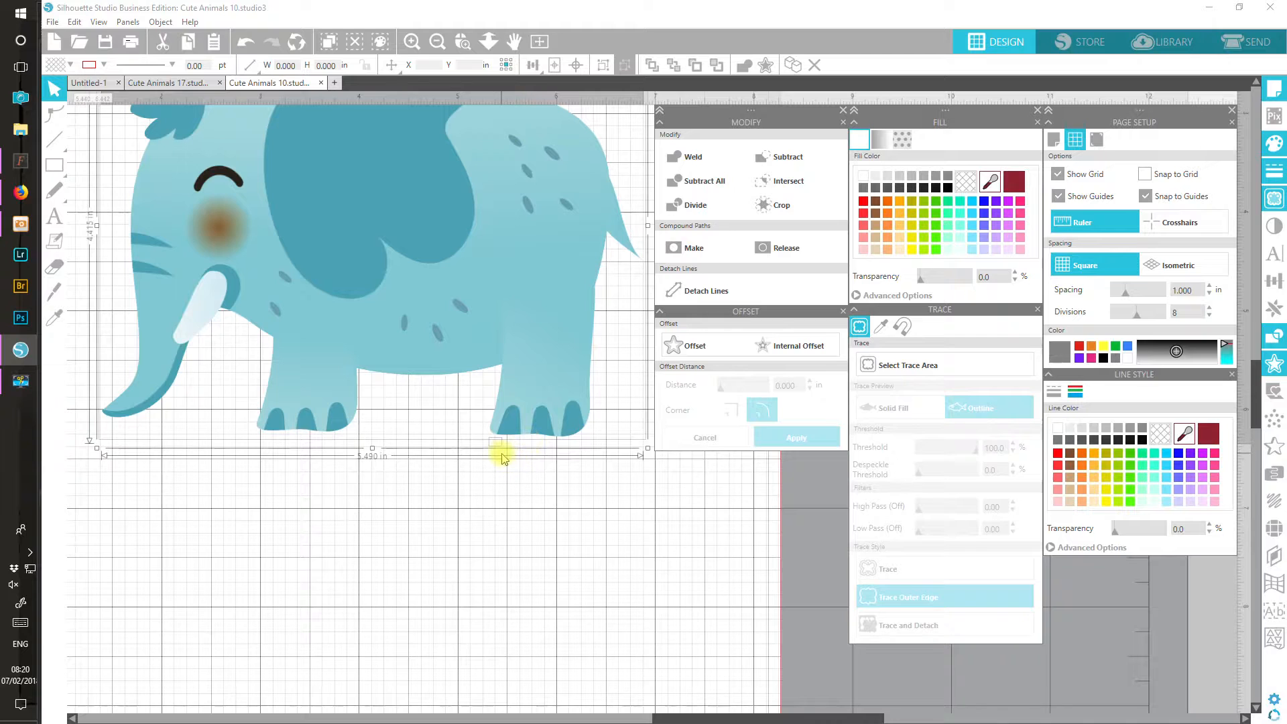
- Separate the tiny stray piece below the elephant's back foot and cut it from the design
click(413, 43)
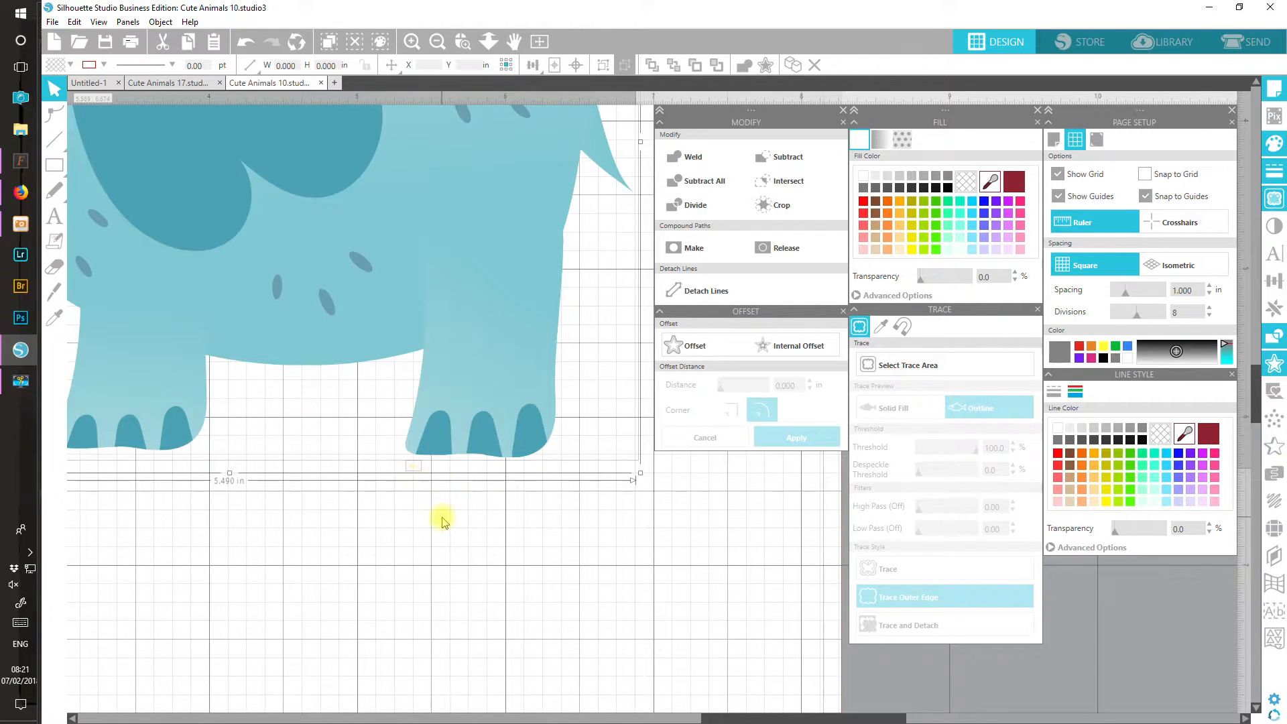
click(414, 471)
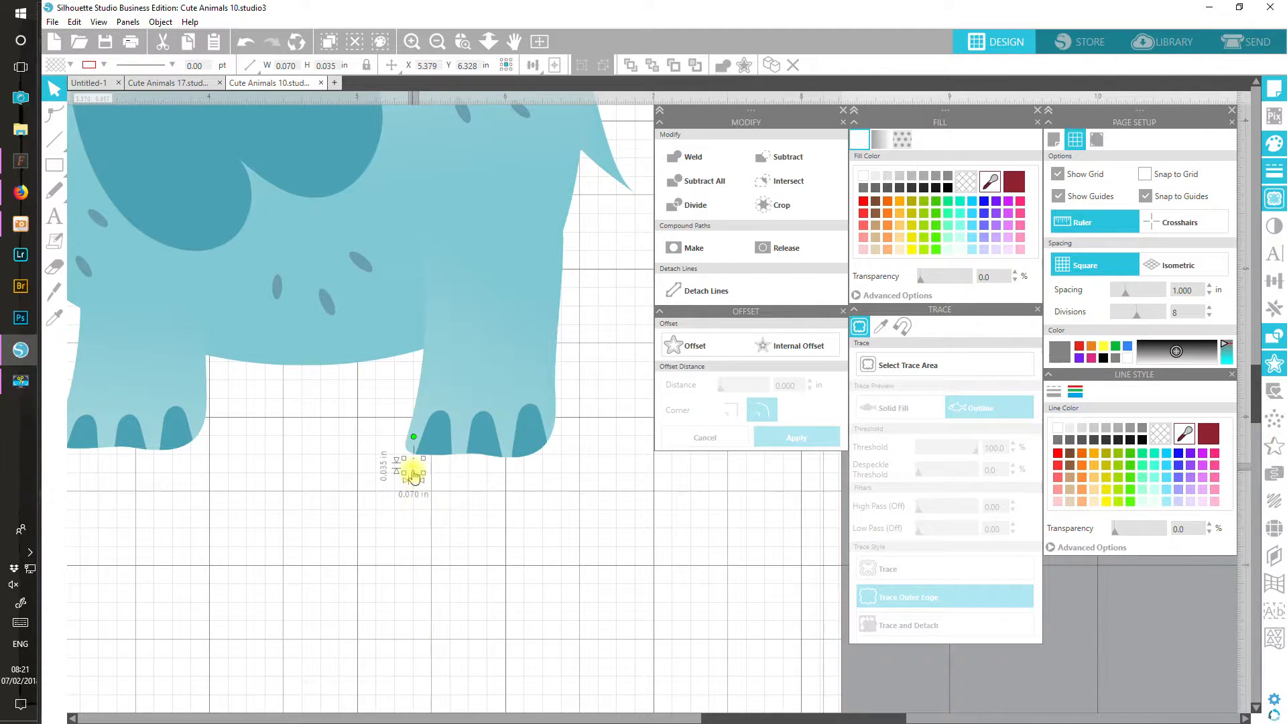
drag(414, 471, 431, 531)
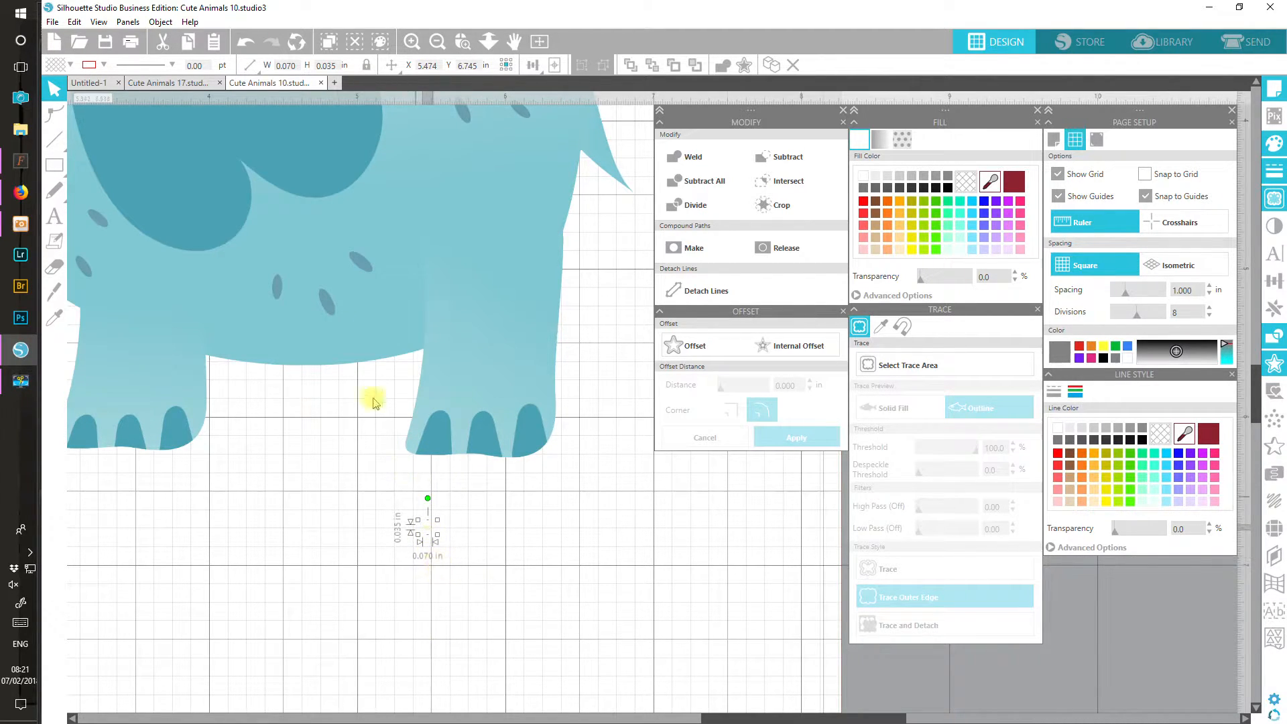
click(162, 41)
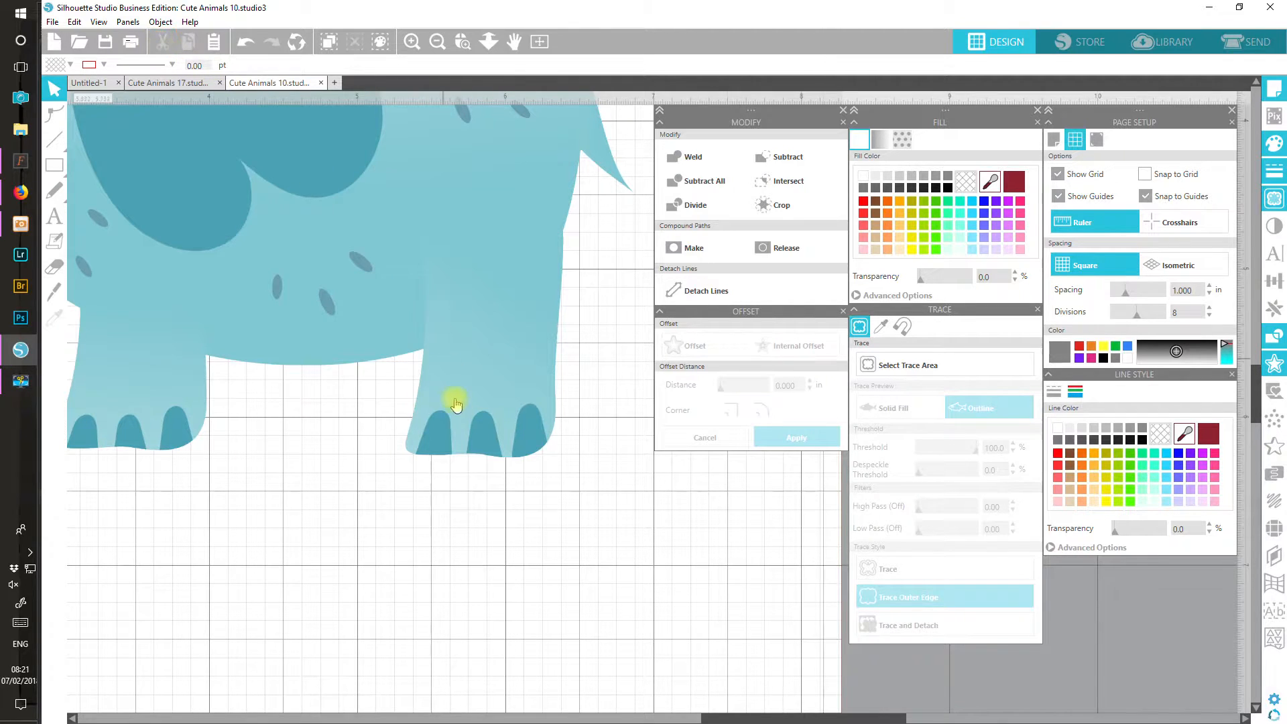
- Resize the cropped elephant proportionally to a height of 1.5 in
click(540, 42)
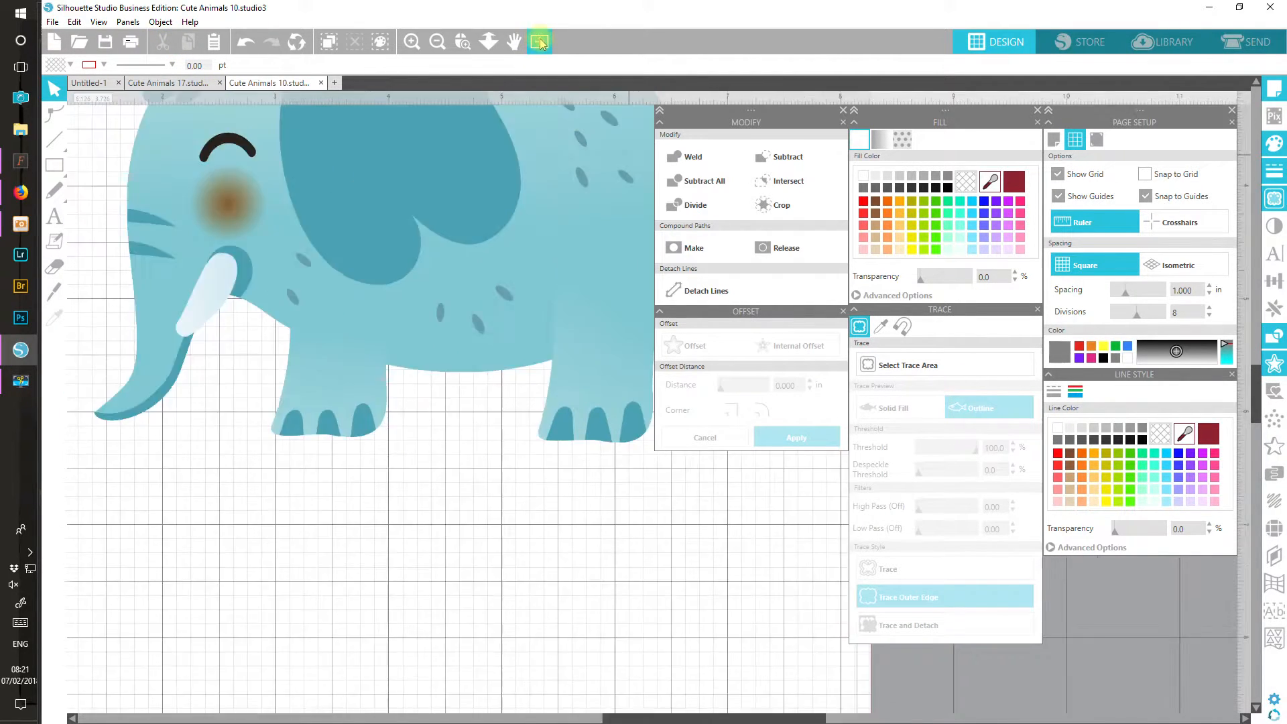
drag(536, 718, 622, 717)
click(416, 291)
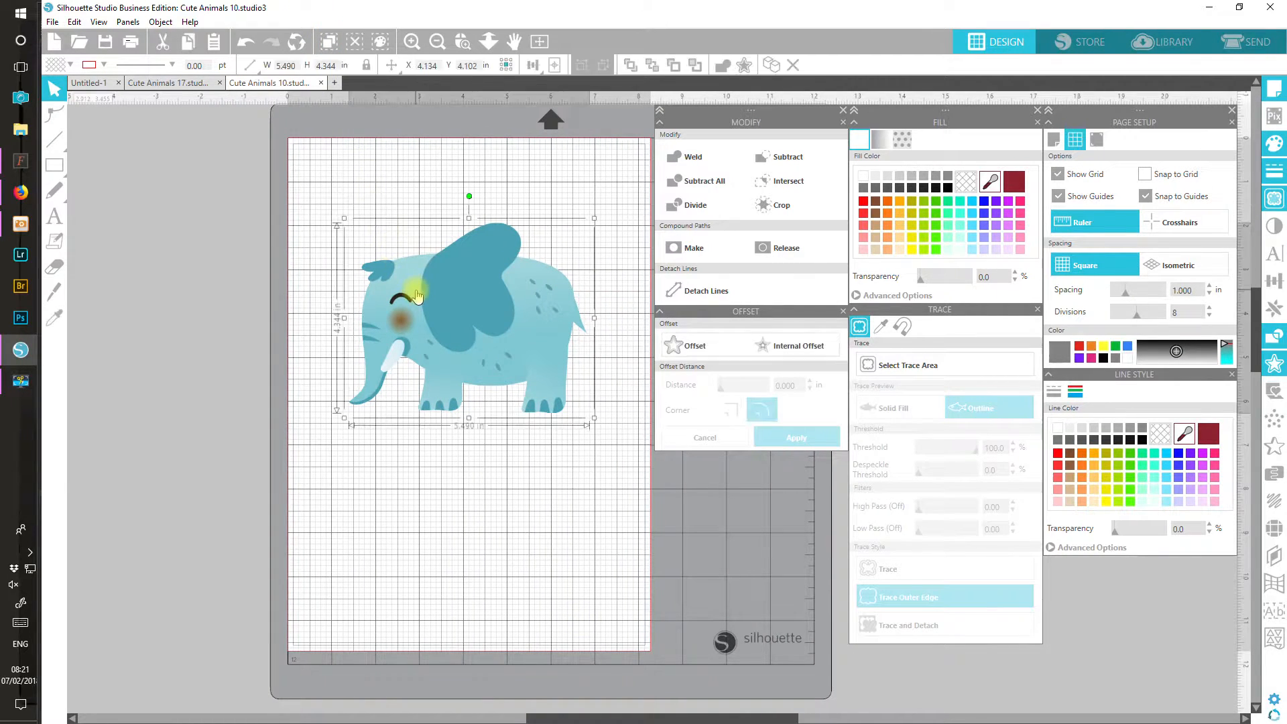
click(319, 65)
key(Return)
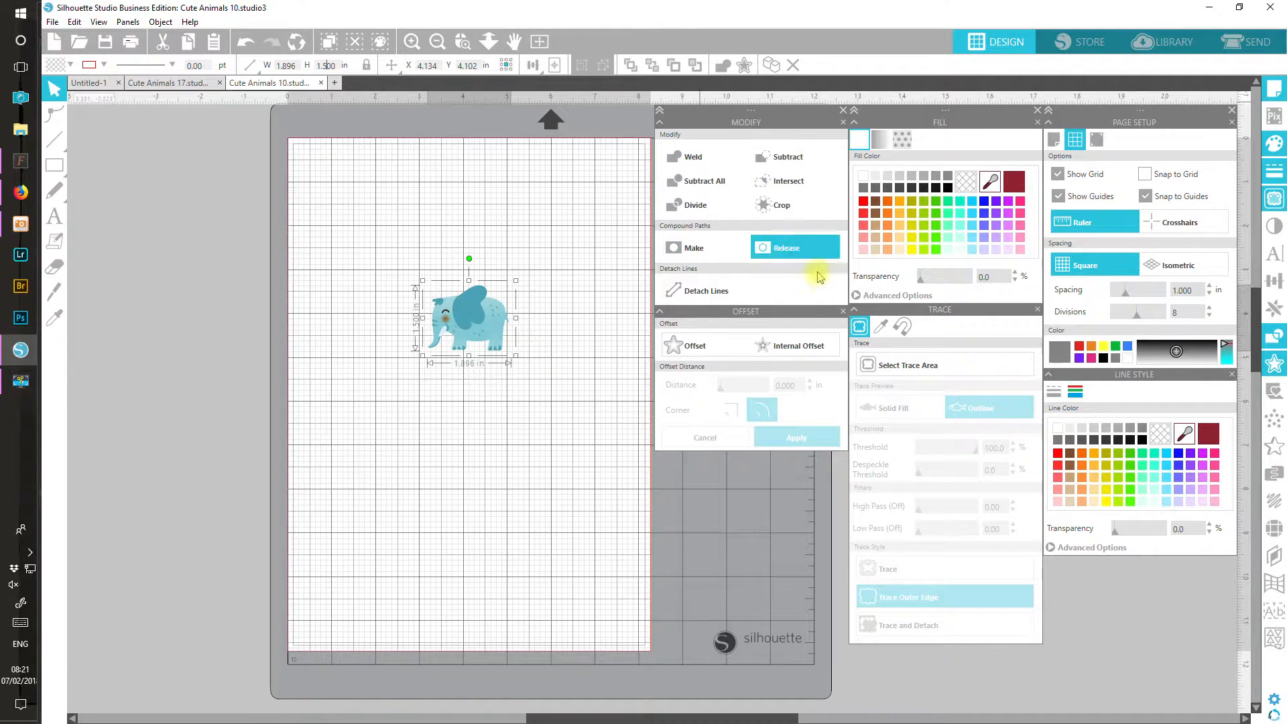
- Apply a 0.06 in round-cornered offset around the elephant and group the elephant with its offset line
click(716, 347)
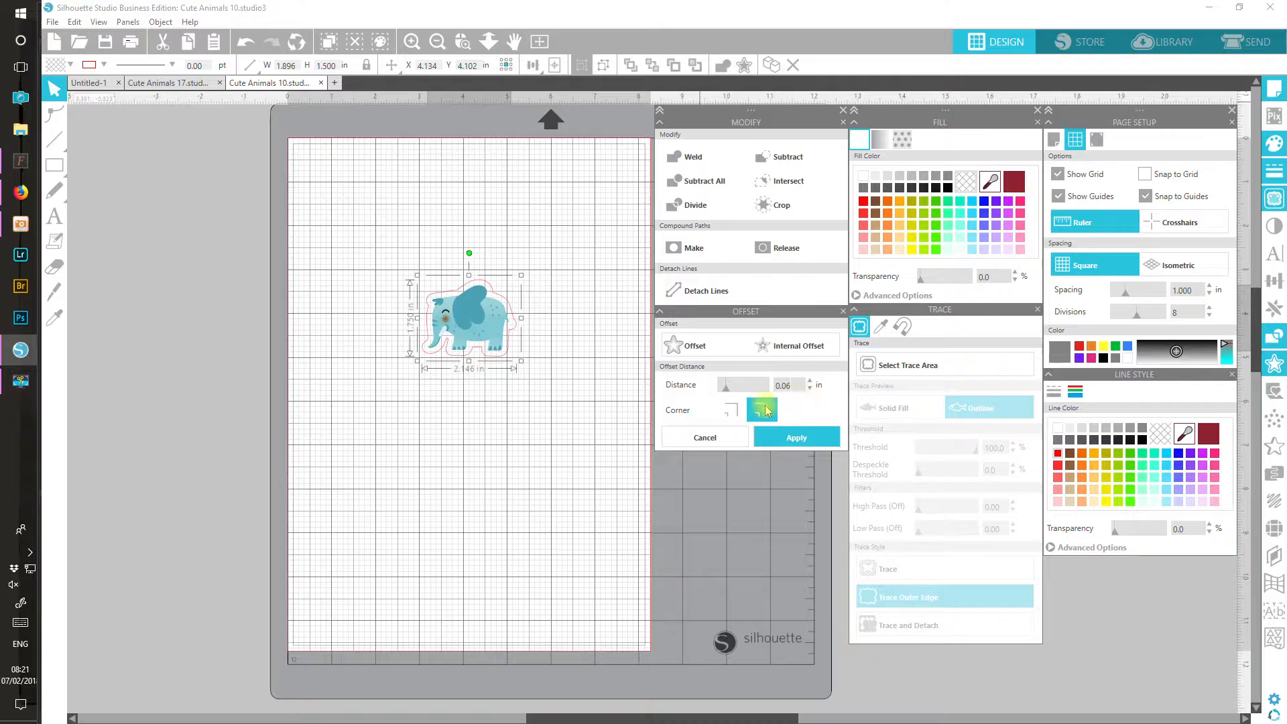
click(786, 439)
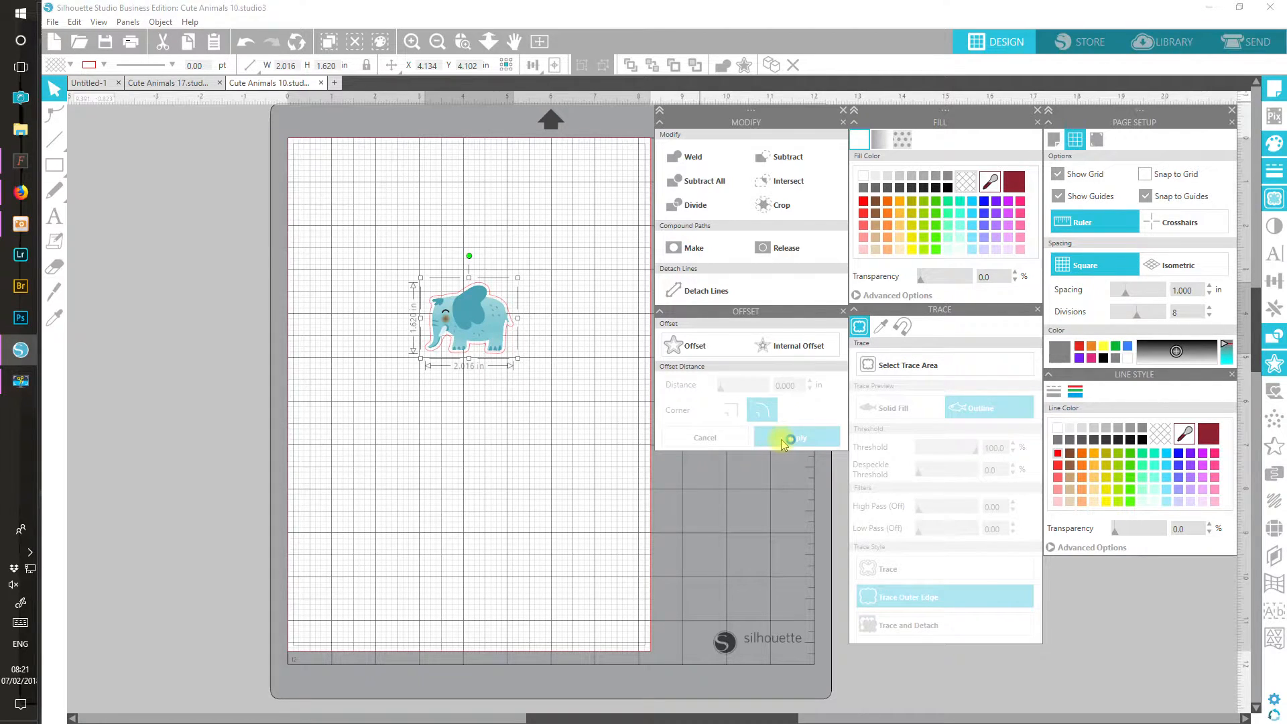
click(347, 242)
click(516, 309)
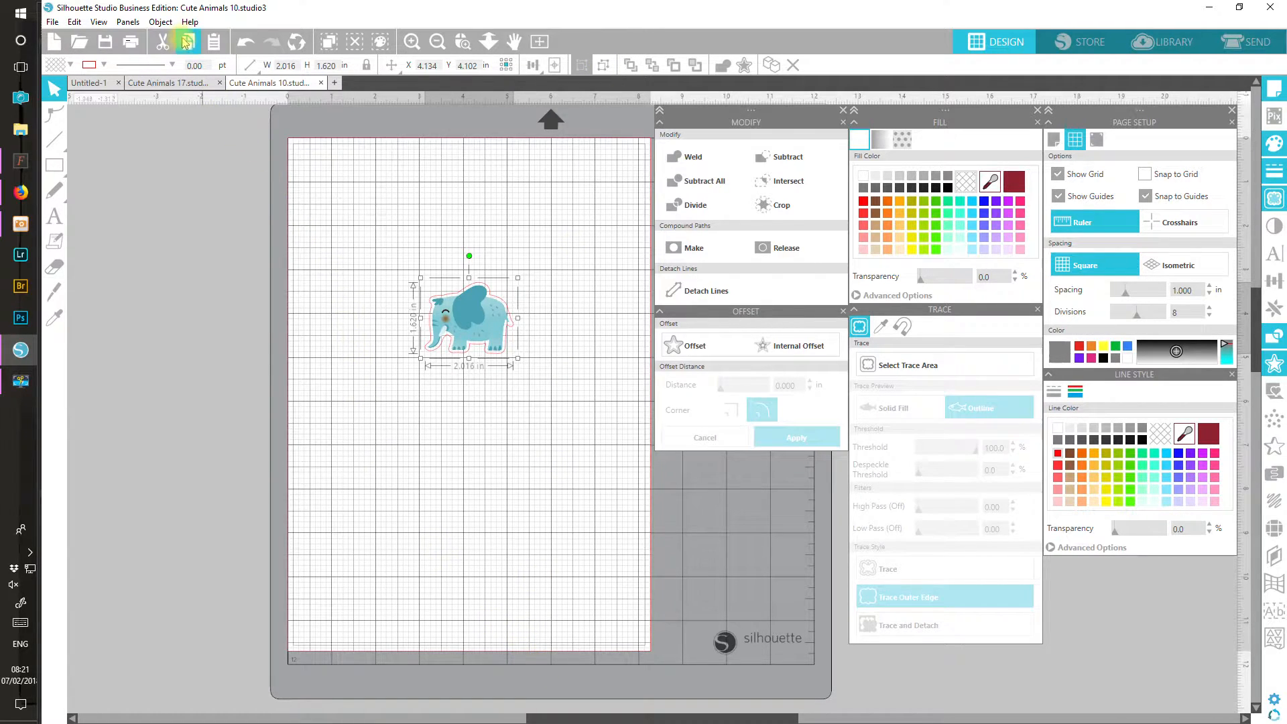
- Copy the elephant sticker into the Cute Animals 17 document and place it below the penguin
click(187, 44)
click(176, 82)
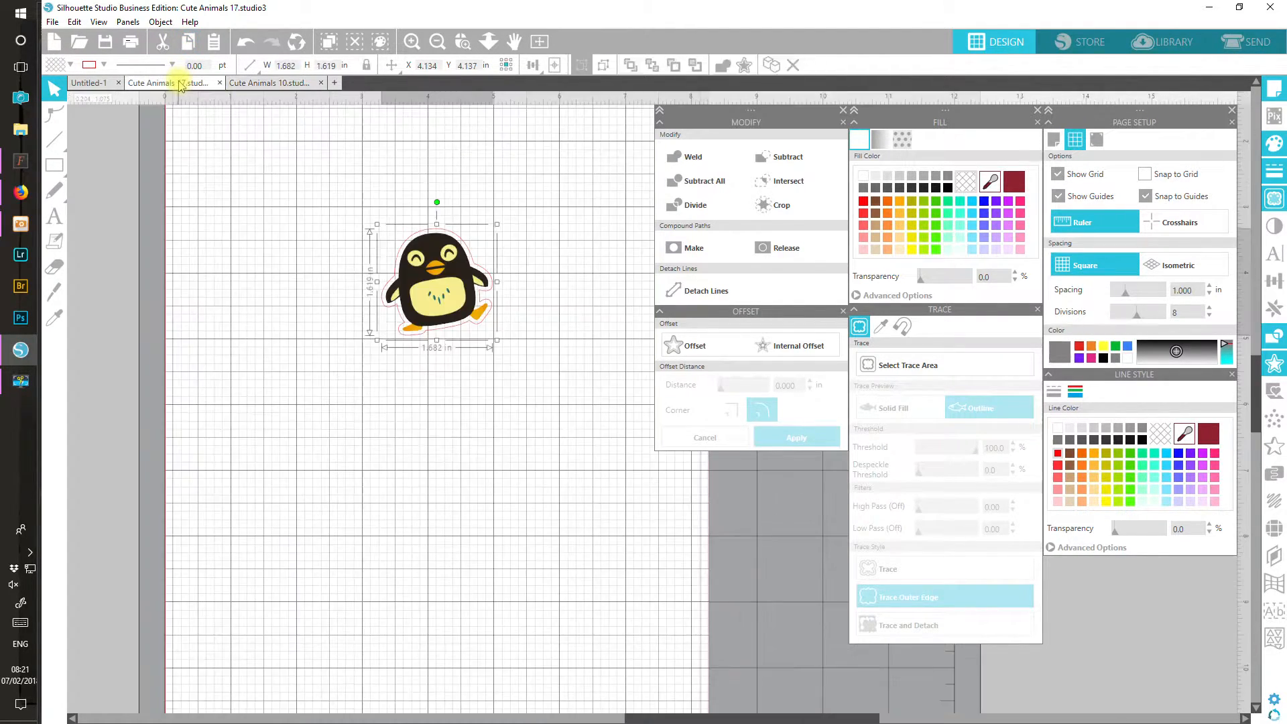
click(214, 46)
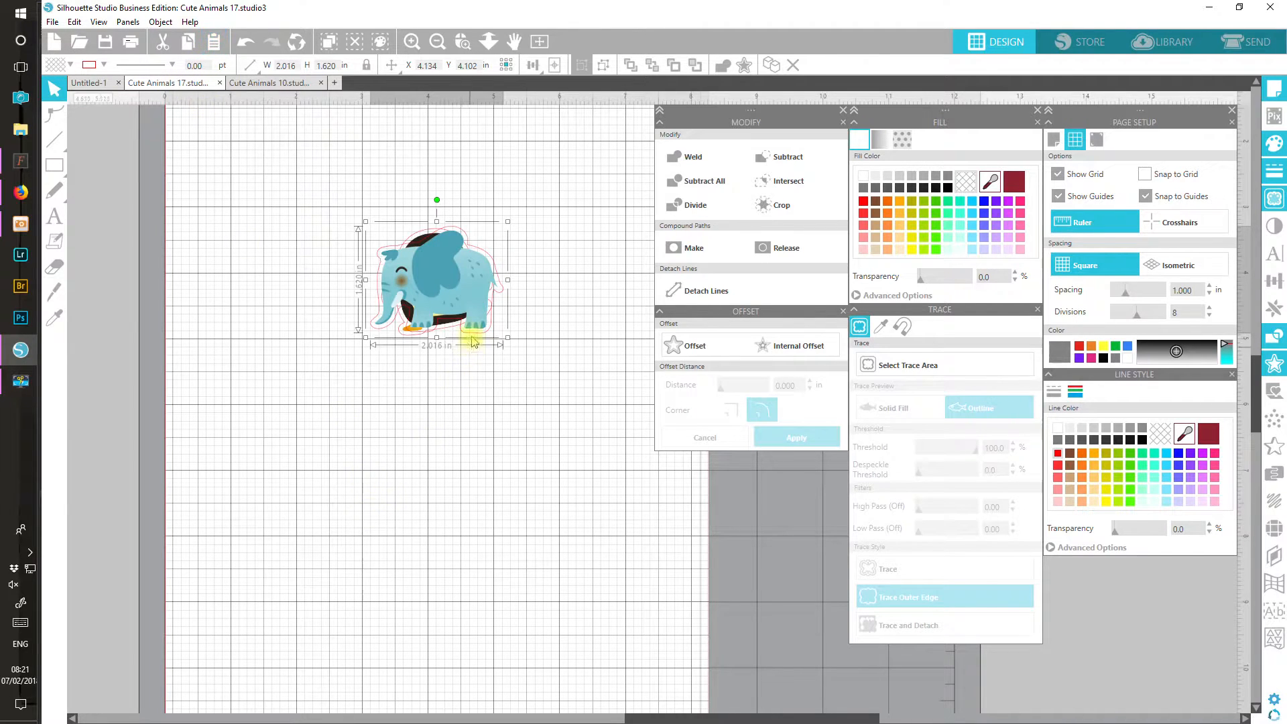
drag(469, 295, 471, 405)
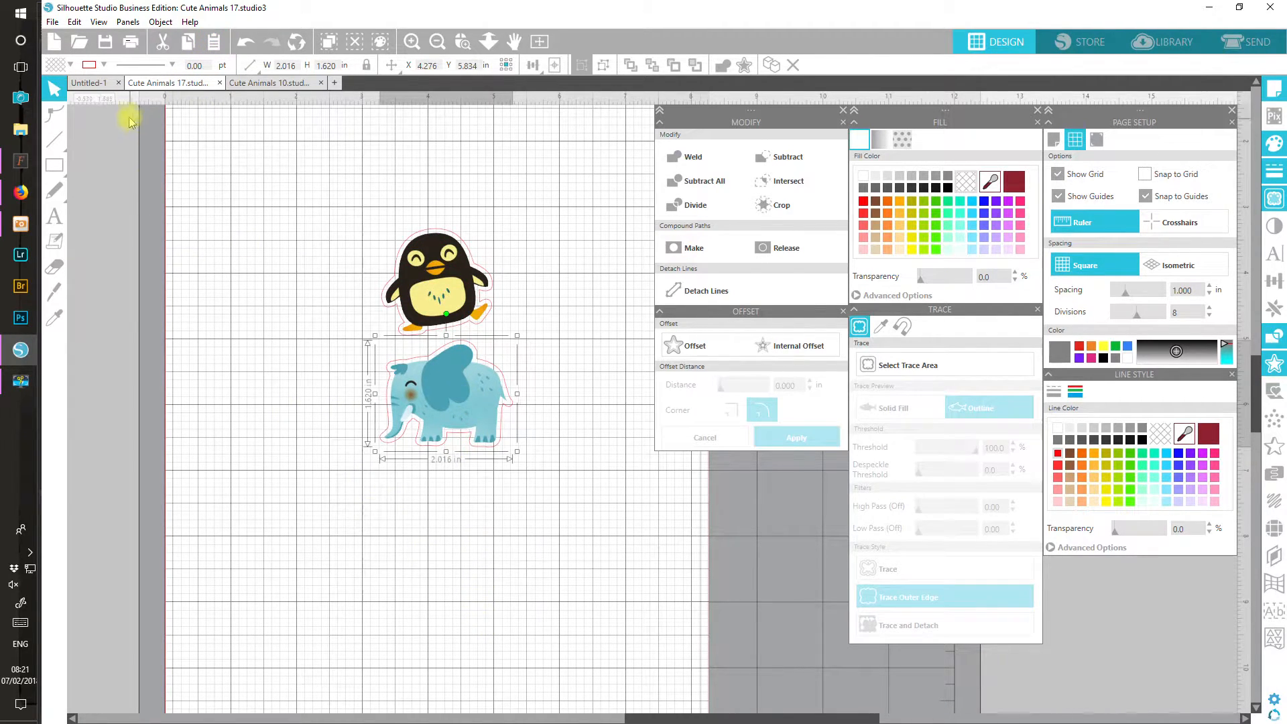
- Open the bear image Cute Animals 19
click(80, 42)
double_click(200, 298)
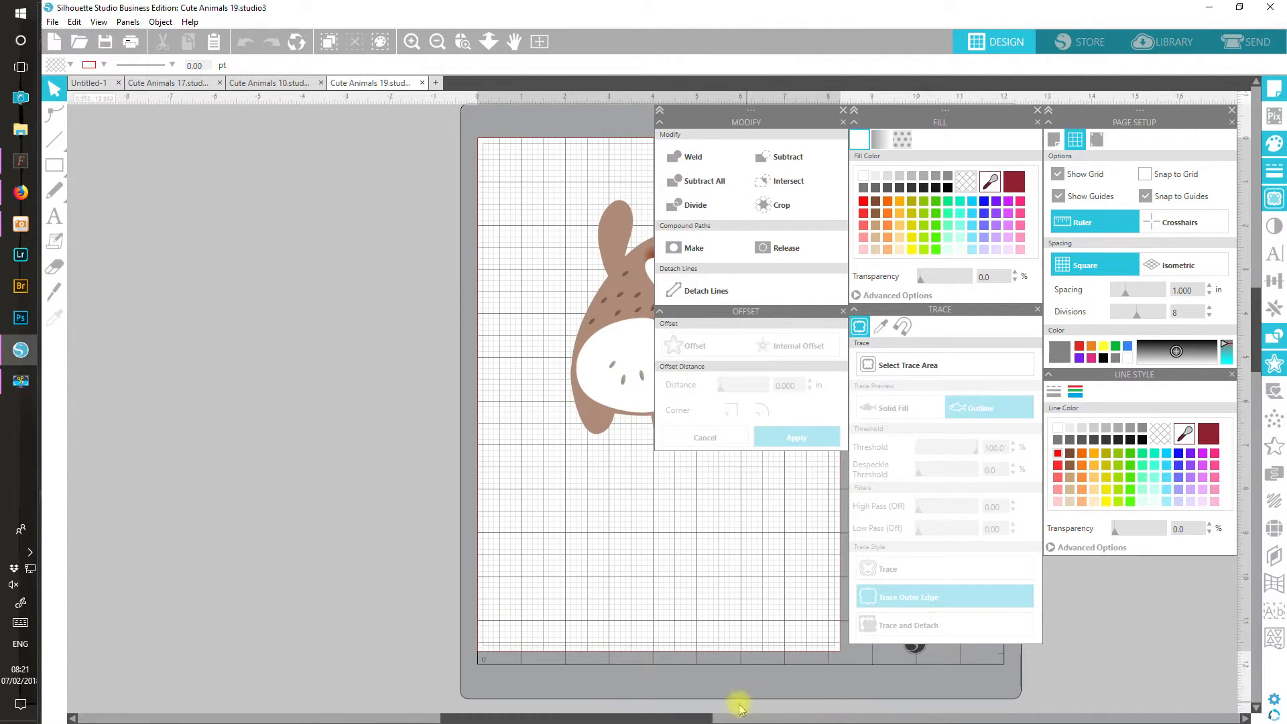
drag(741, 718, 801, 718)
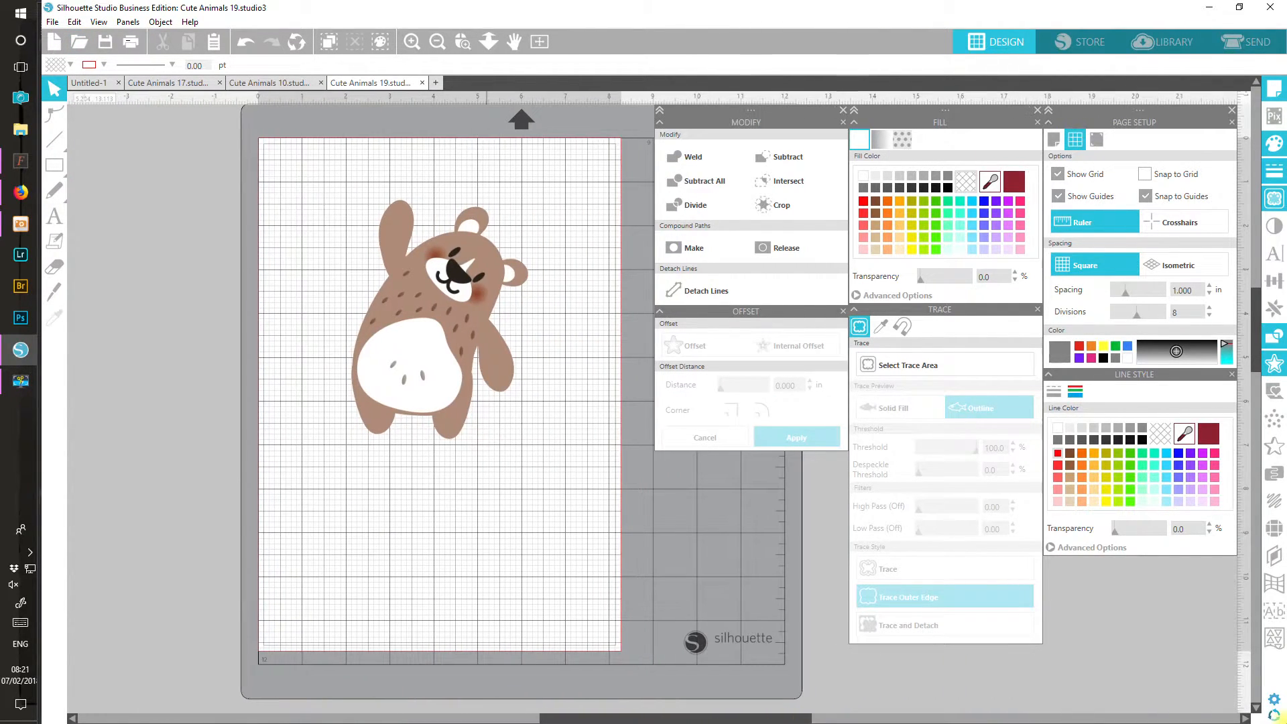
- Mark a trace area around the bear, set the threshold to 93%, preview it as an outline and trace the outer edge
click(908, 366)
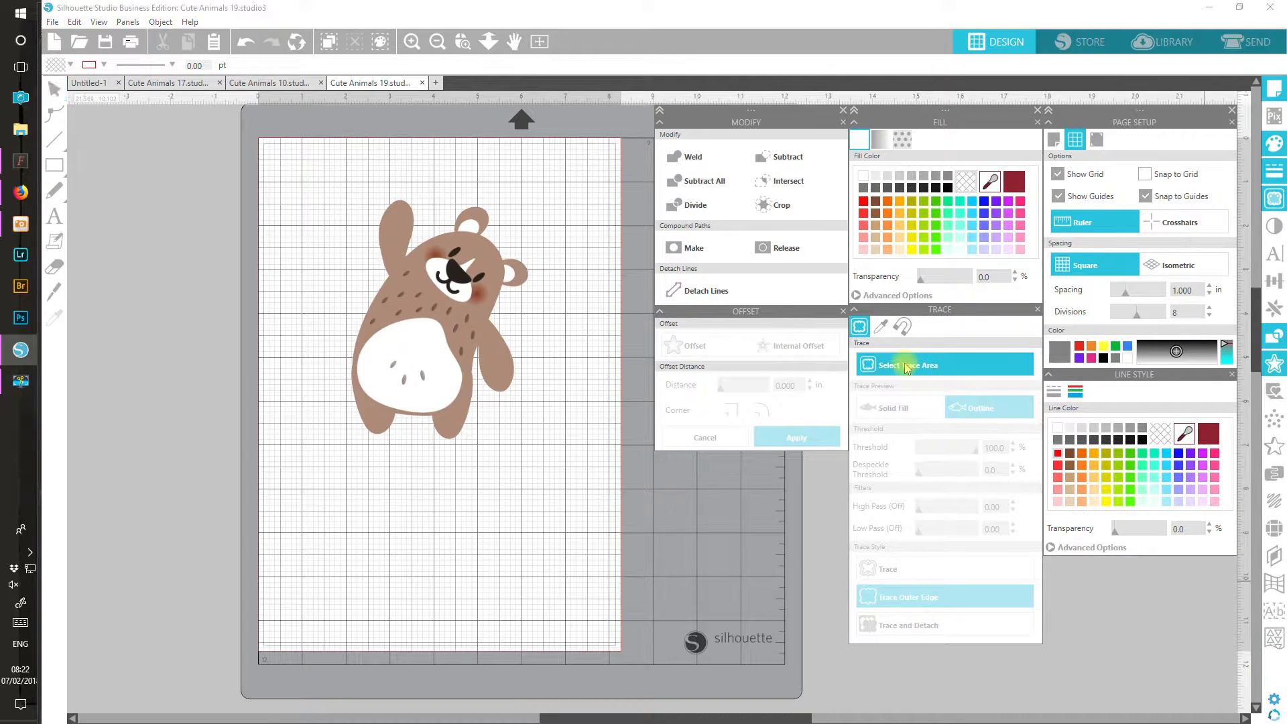
mouse_move(315, 168)
mouse_down()
mouse_move(455, 373)
mouse_move(555, 456)
mouse_up()
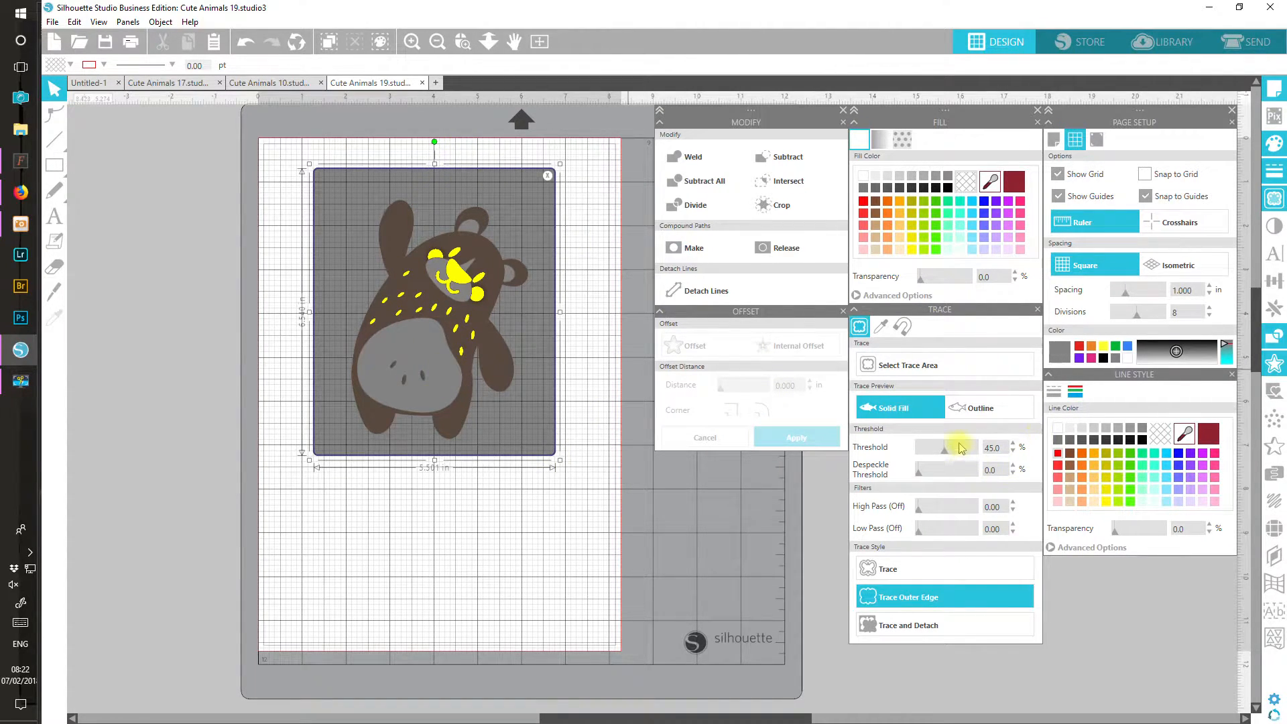
drag(952, 451, 955, 452)
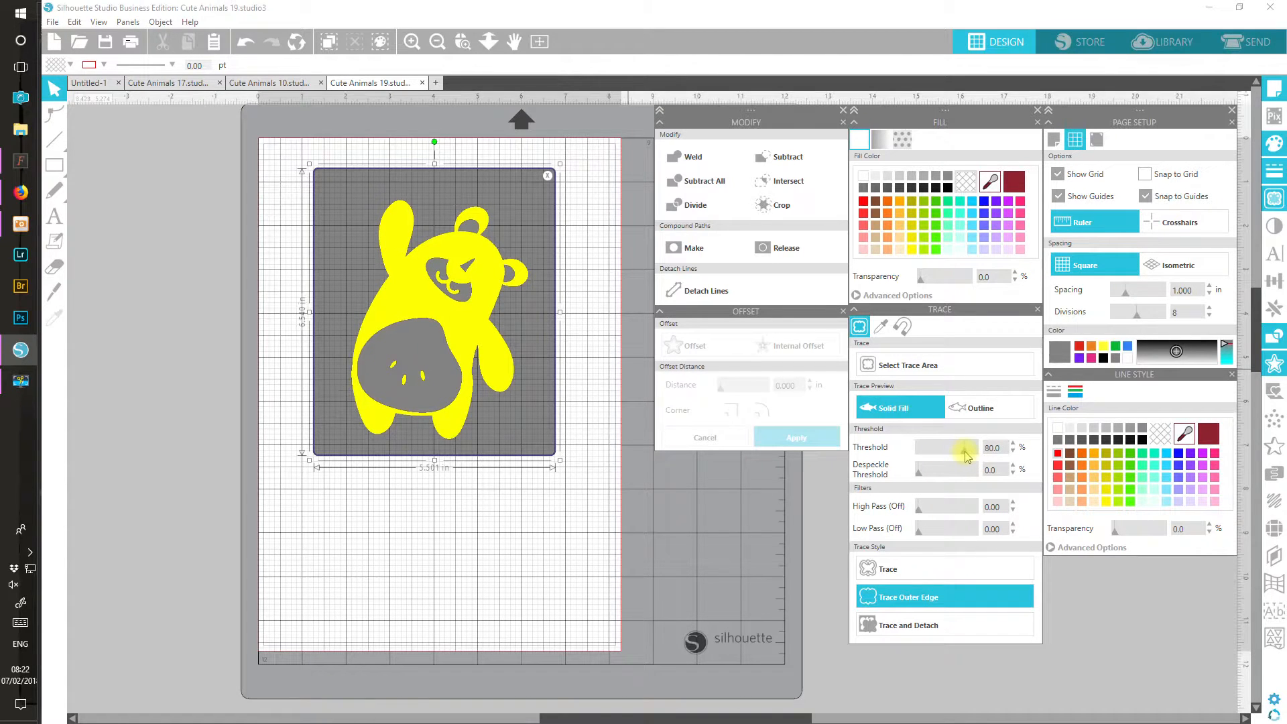
click(978, 412)
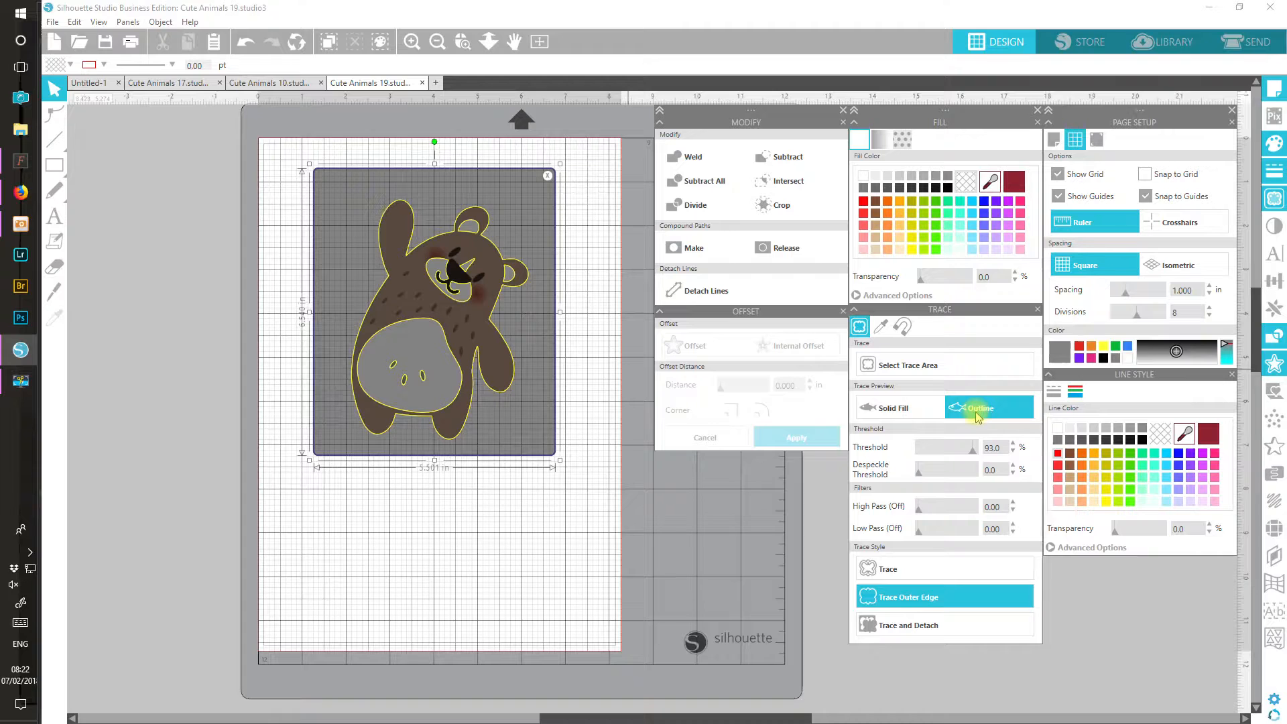
click(903, 597)
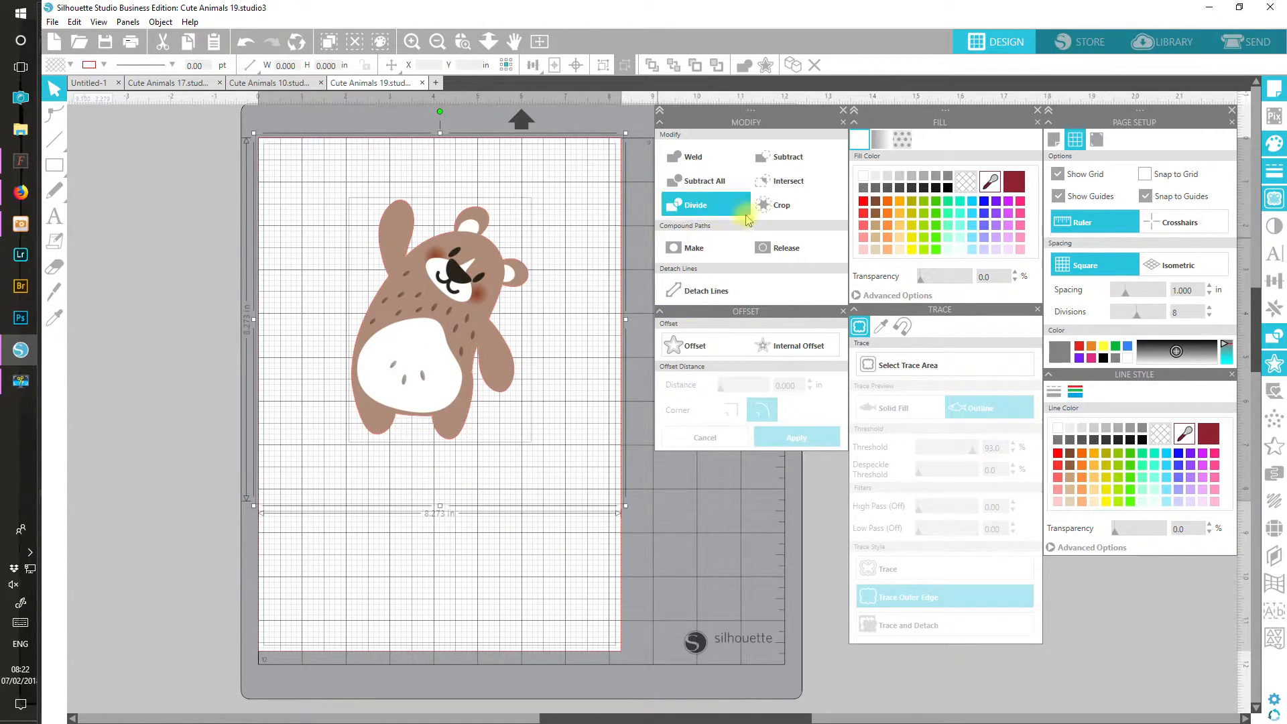
- Crop the bear image to its traced outline and resize it proportionally to a height of 1.5 in
click(776, 207)
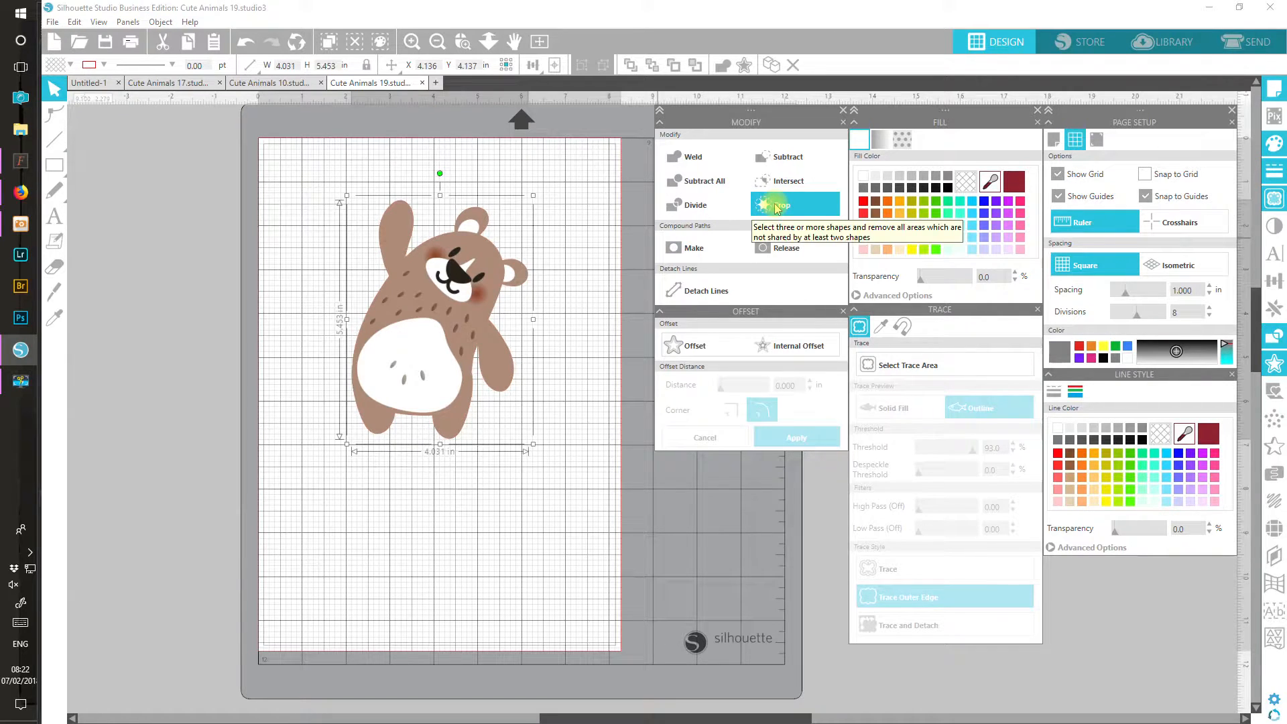
click(348, 62)
text(1.5)
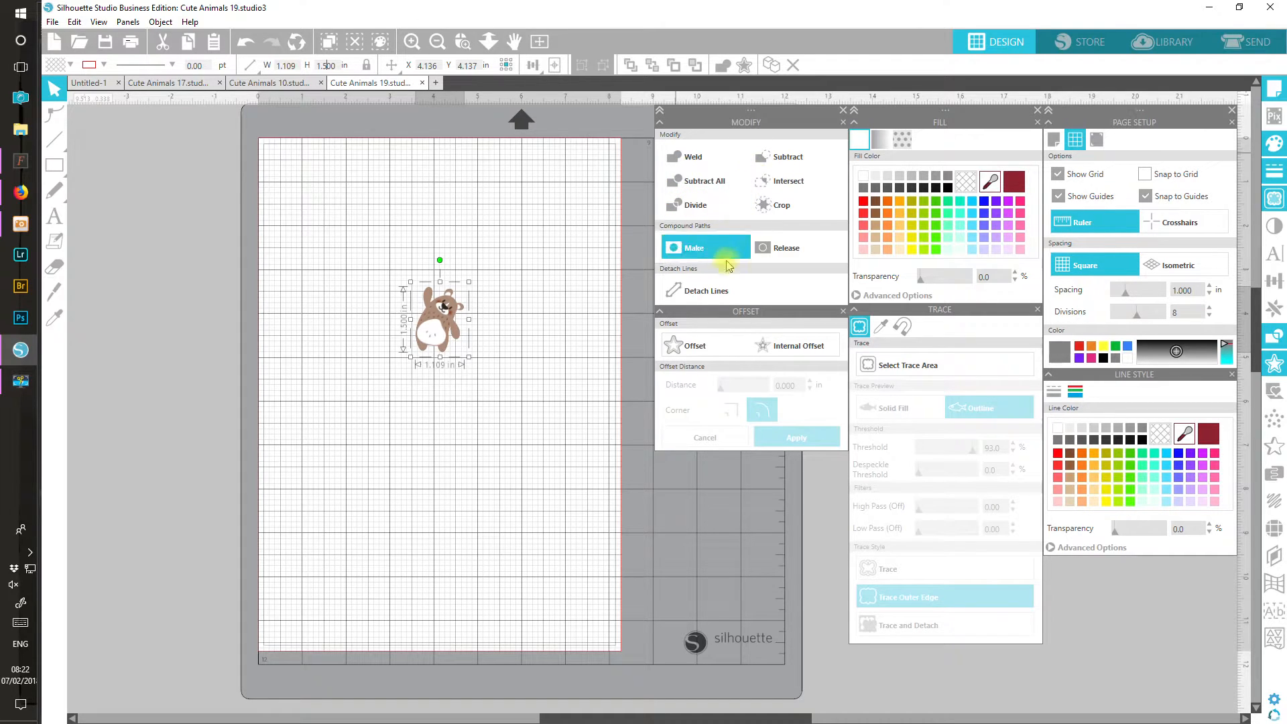
- Apply a 0.06 in round-cornered offset around the bear and group the bear with its offset line
click(697, 347)
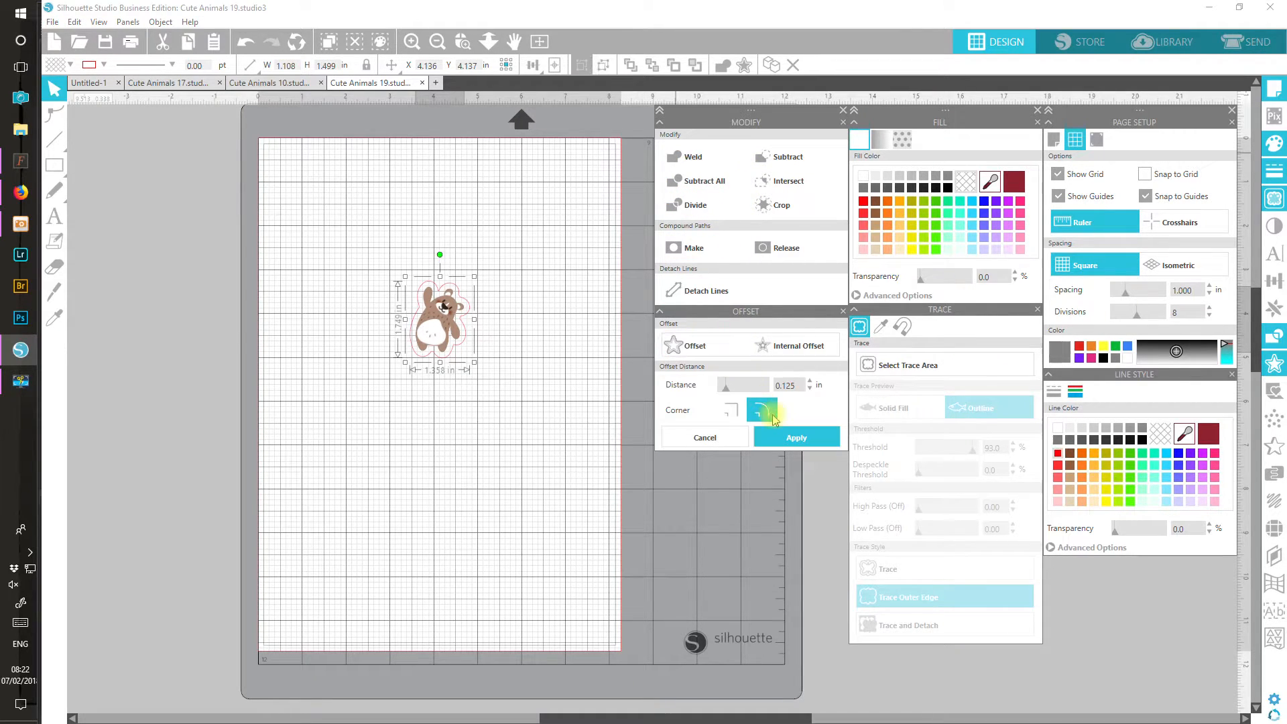
double_click(787, 383)
click(795, 437)
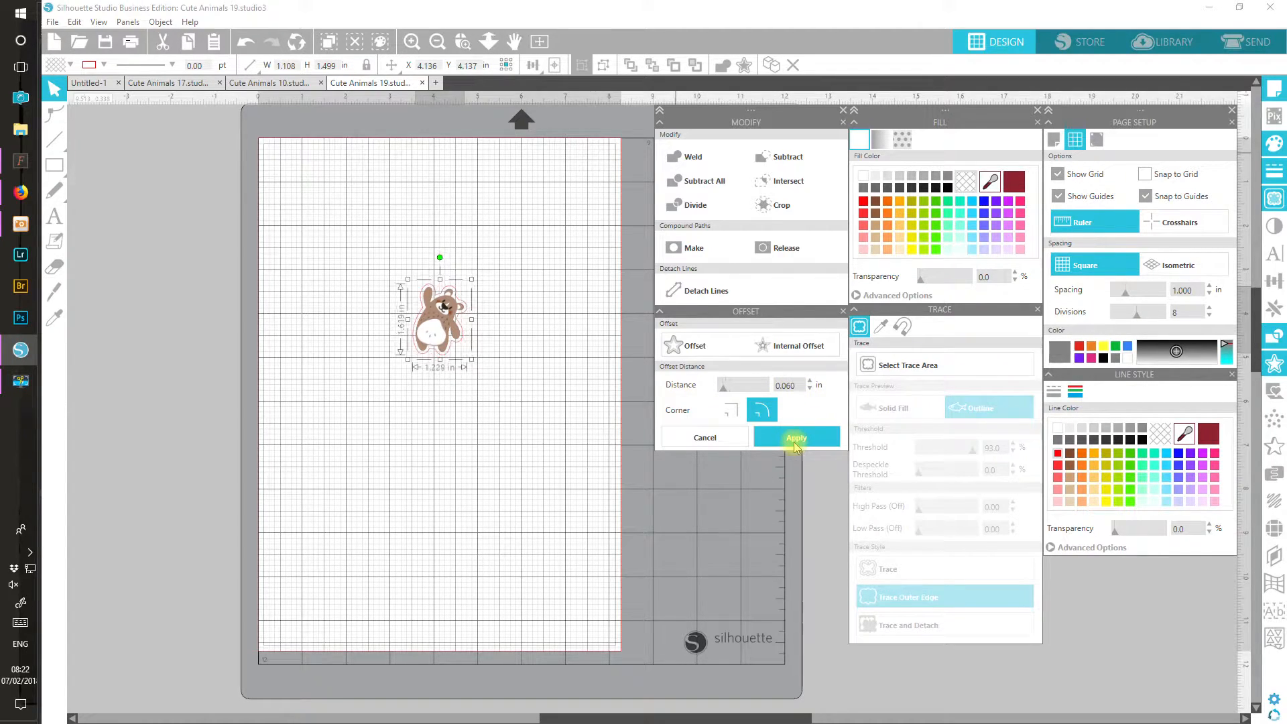
drag(373, 253, 489, 382)
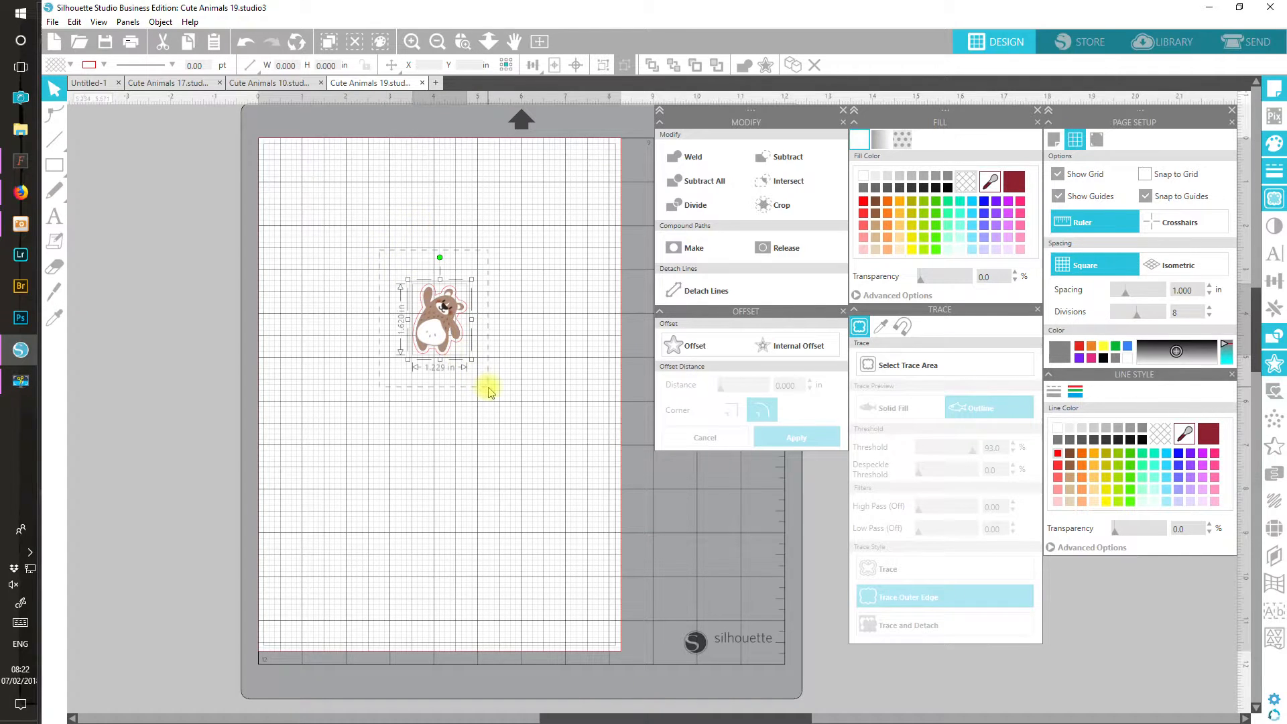
click(604, 65)
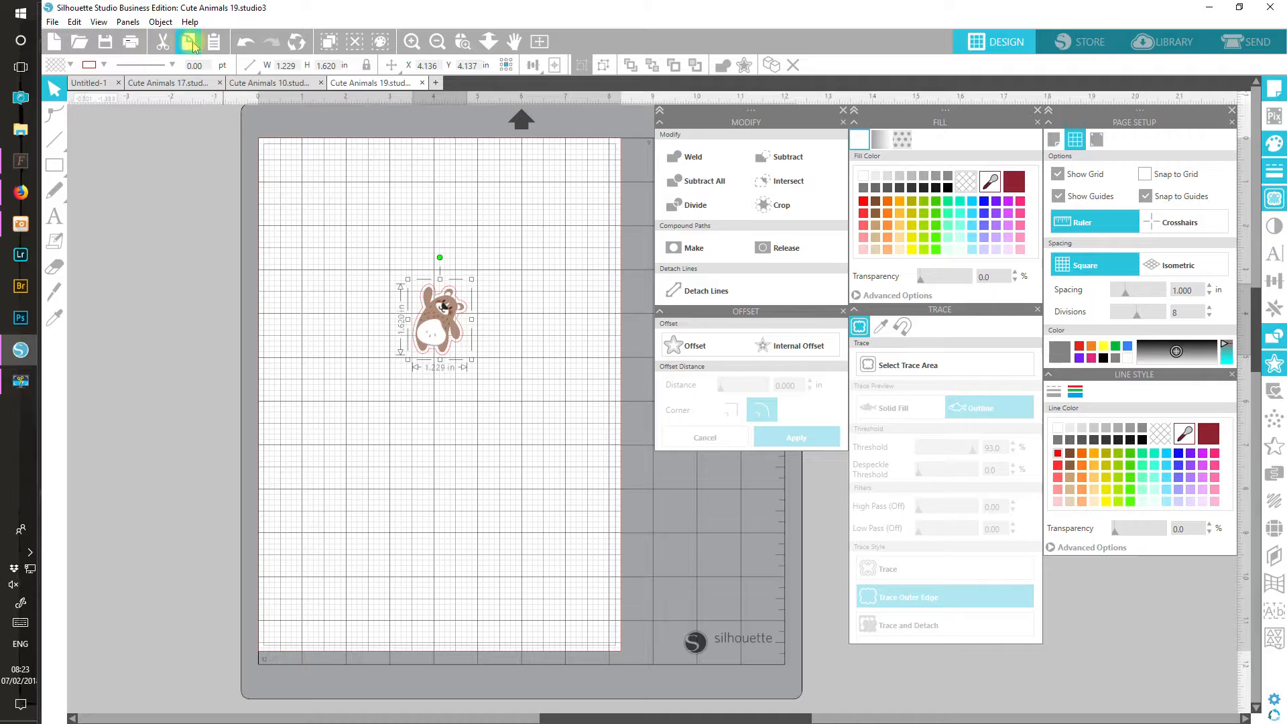
- Copy the bear sticker and paste it into the Cute Animals 17 document
click(193, 46)
click(194, 85)
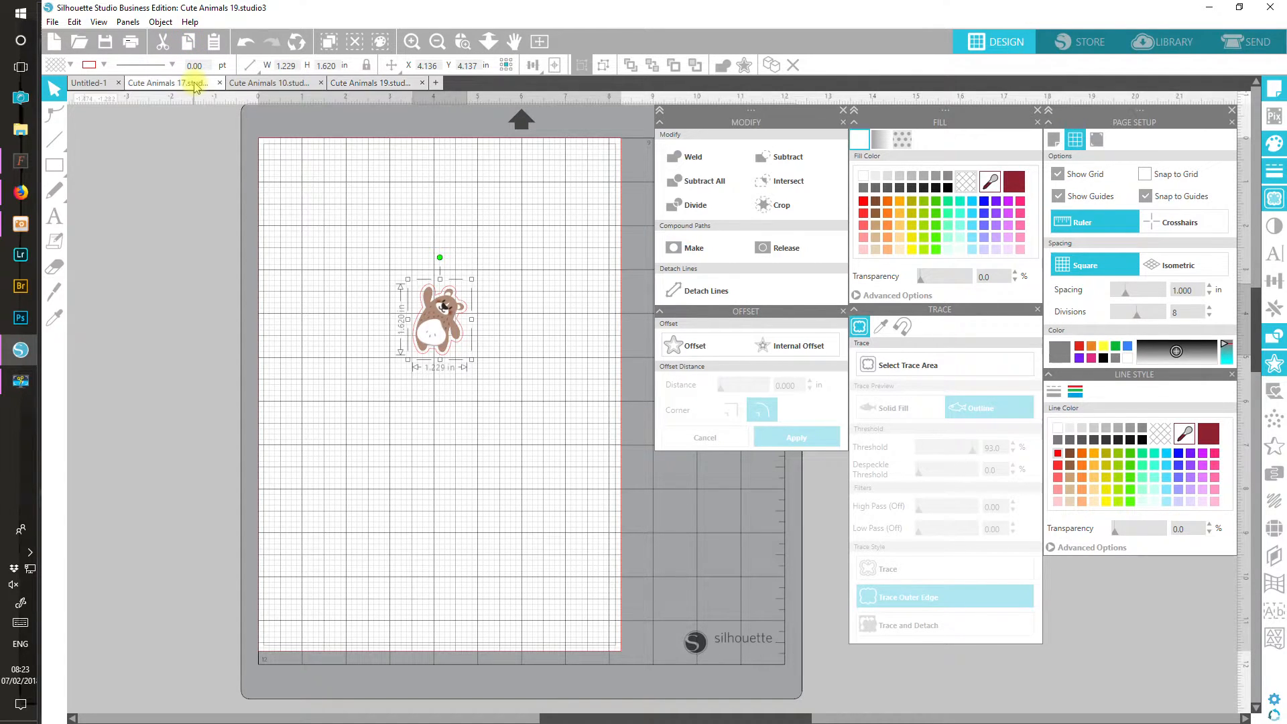
click(215, 44)
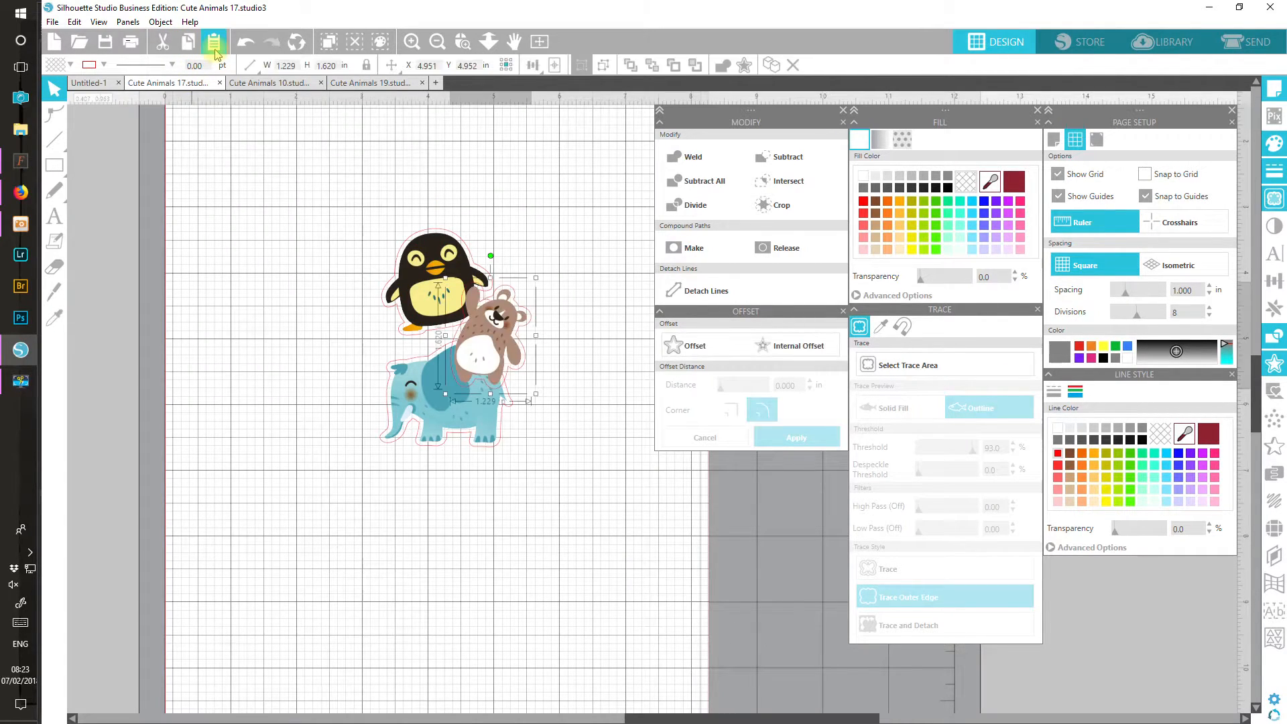
- Arrange the stickers in one row, with the elephant left of the penguin and the bear to its right
click(504, 351)
drag(505, 352, 571, 302)
drag(478, 395, 342, 282)
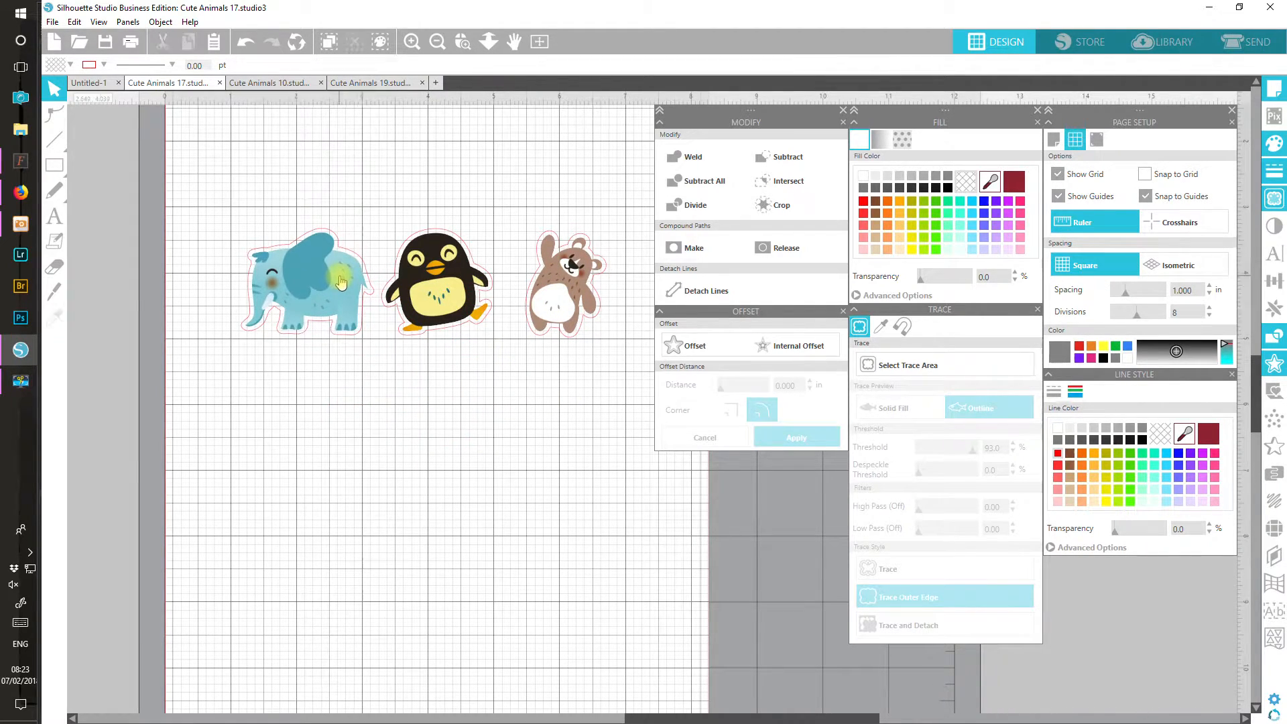
click(401, 496)
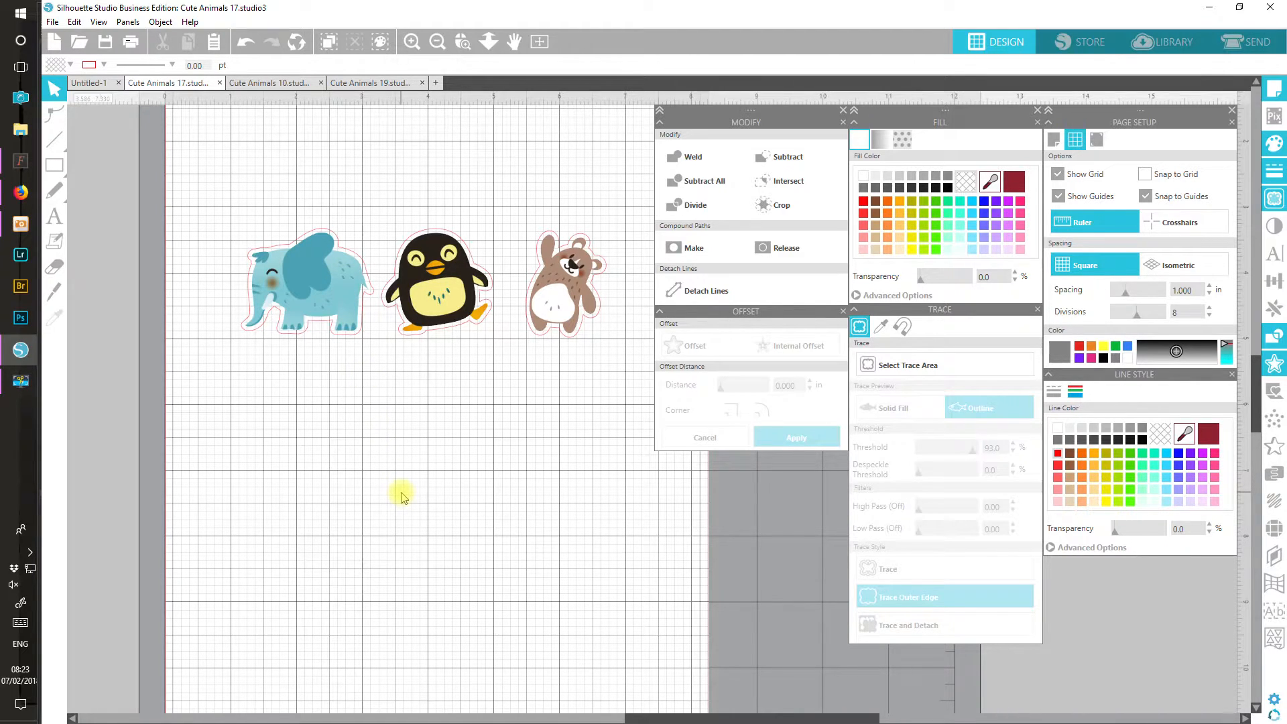
- Close the Modify, Offset and Trace tools to free up the workspace
click(844, 112)
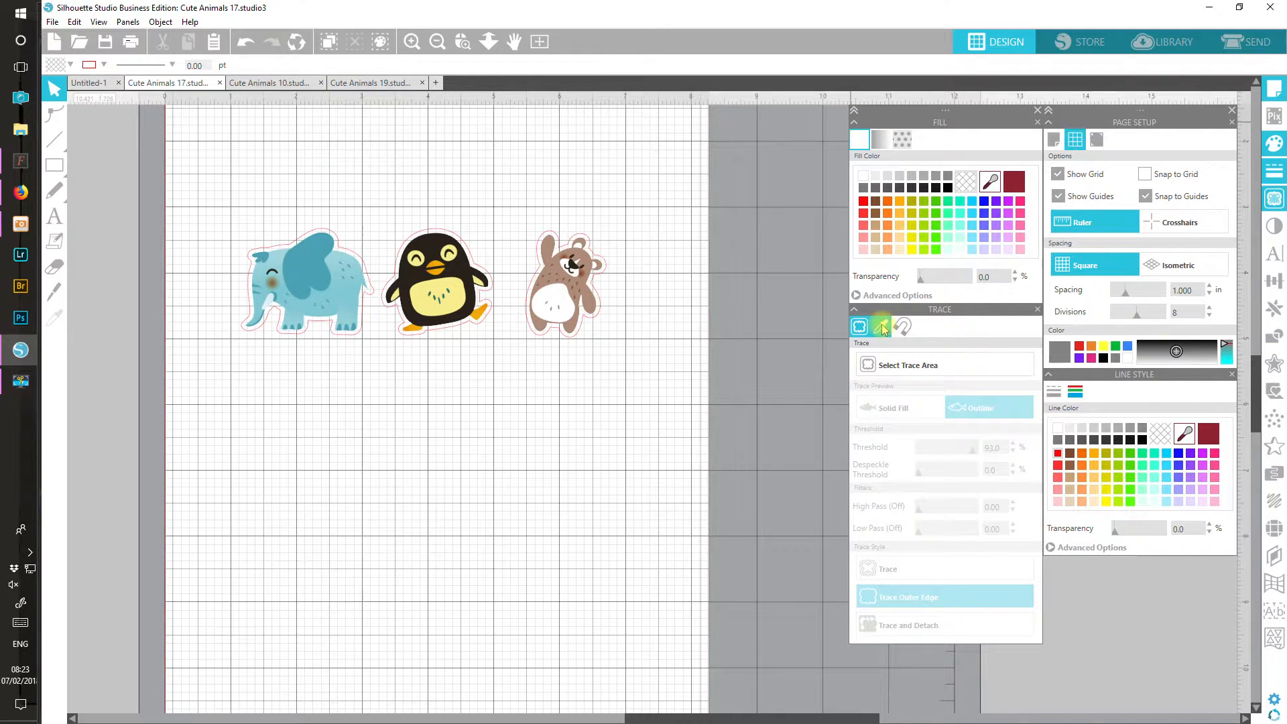
click(1037, 309)
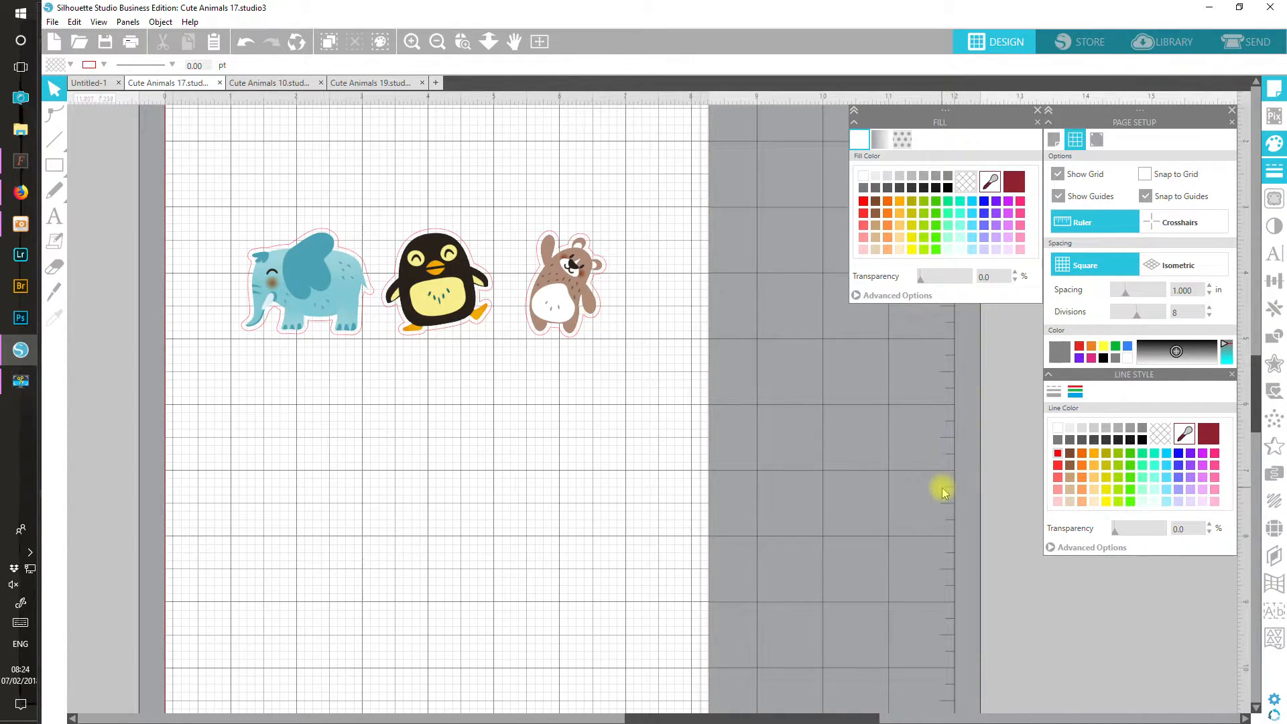
- Copy the elephant, penguin and bear stickers from the Cute Animals 17 document and paste them into the Untitled-1 document
click(541, 43)
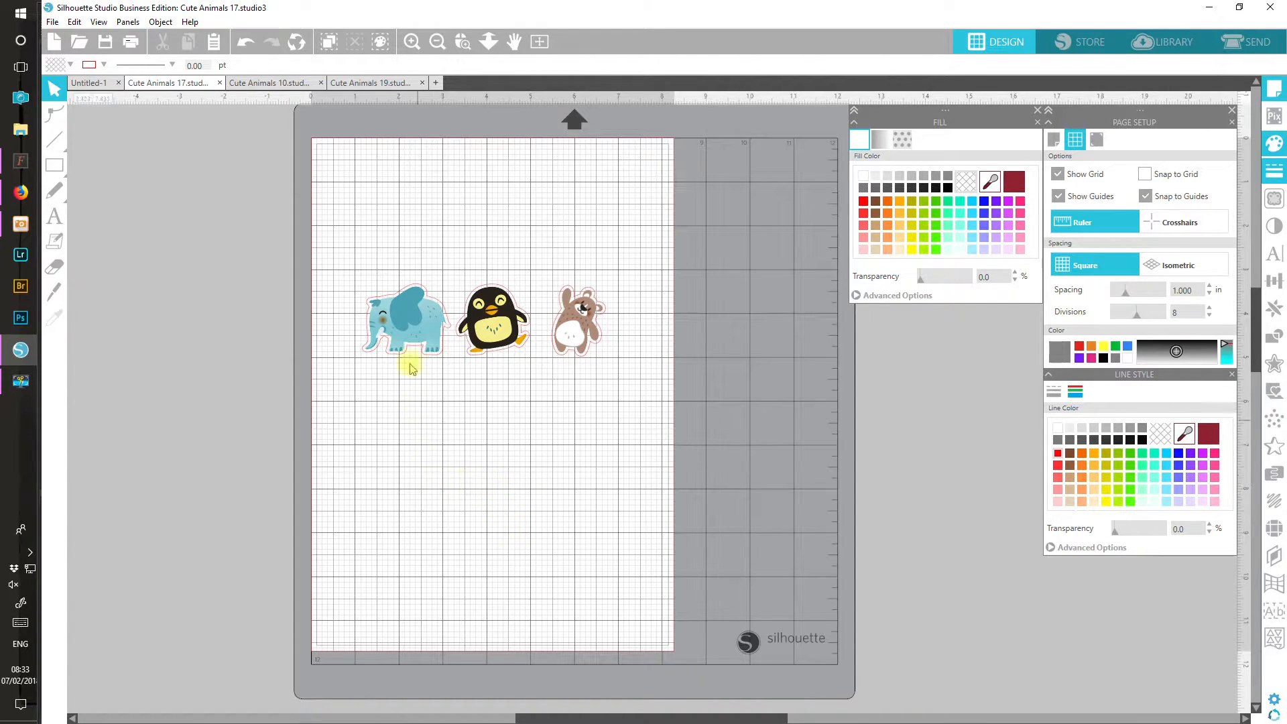
drag(350, 260, 607, 367)
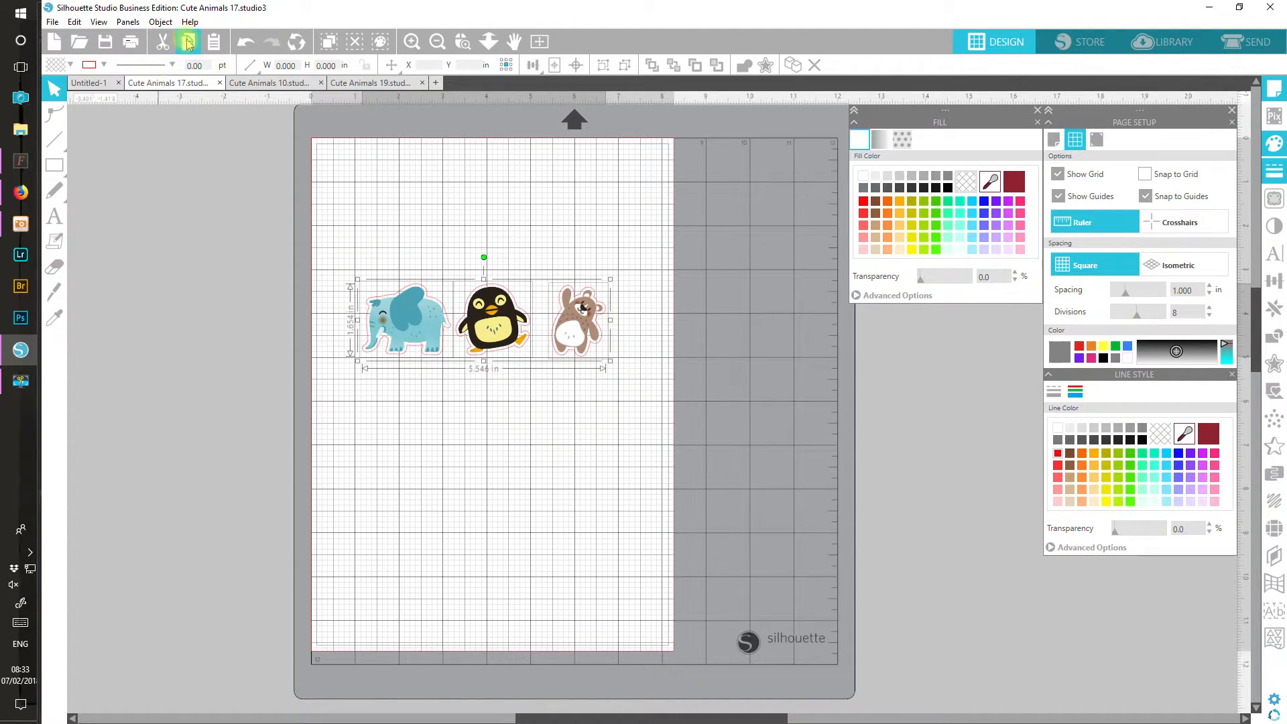
click(189, 43)
click(99, 84)
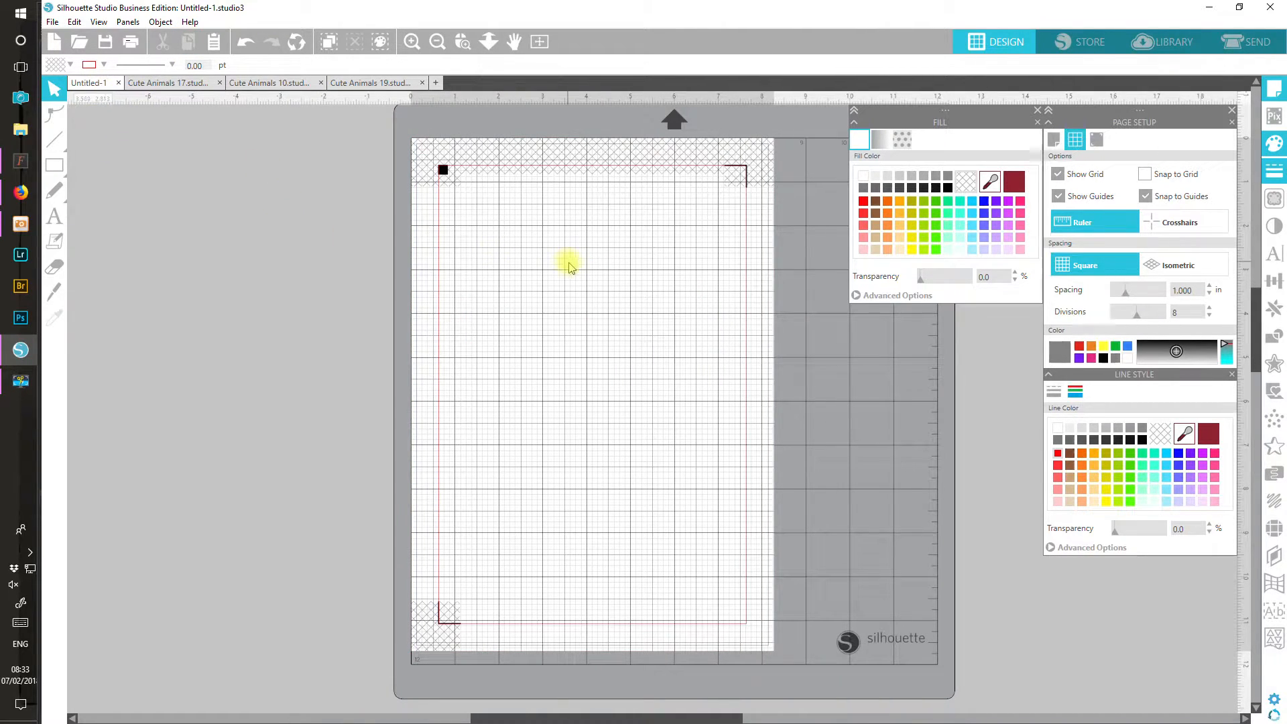
click(215, 43)
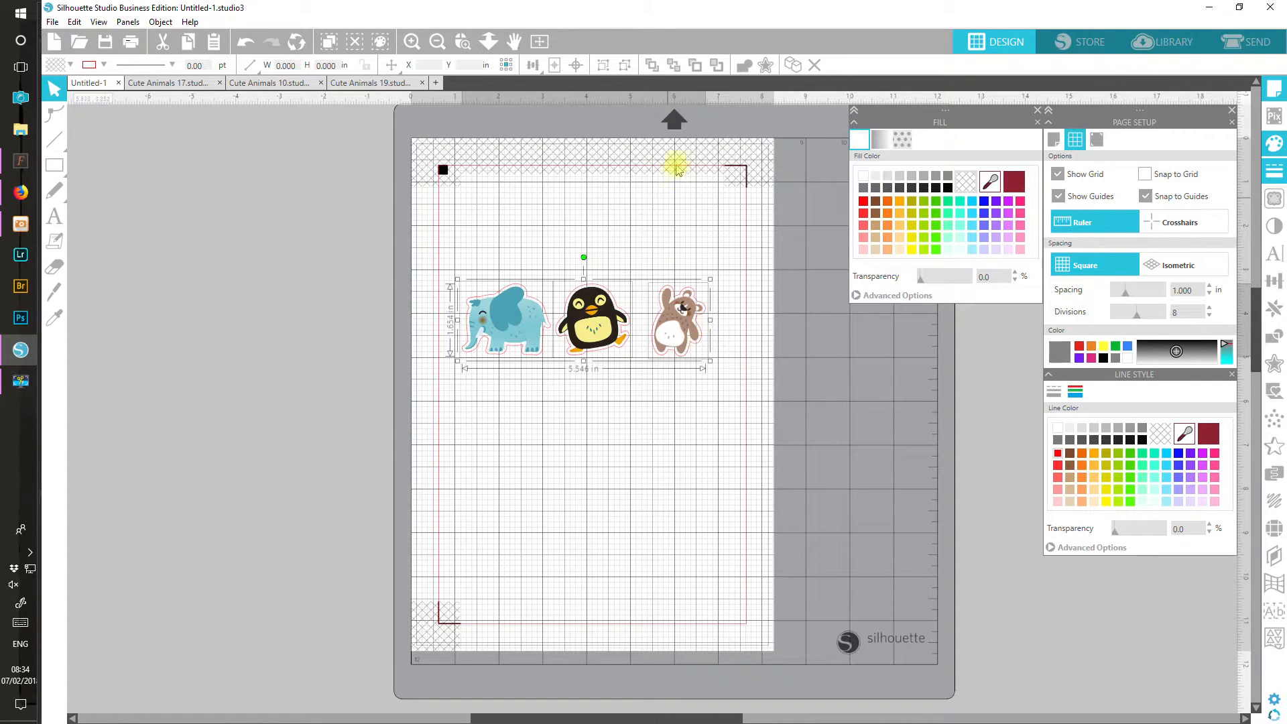
- Move the sticker row up near the top registration marks and duplicate it to make four rows down the page
drag(674, 329, 682, 243)
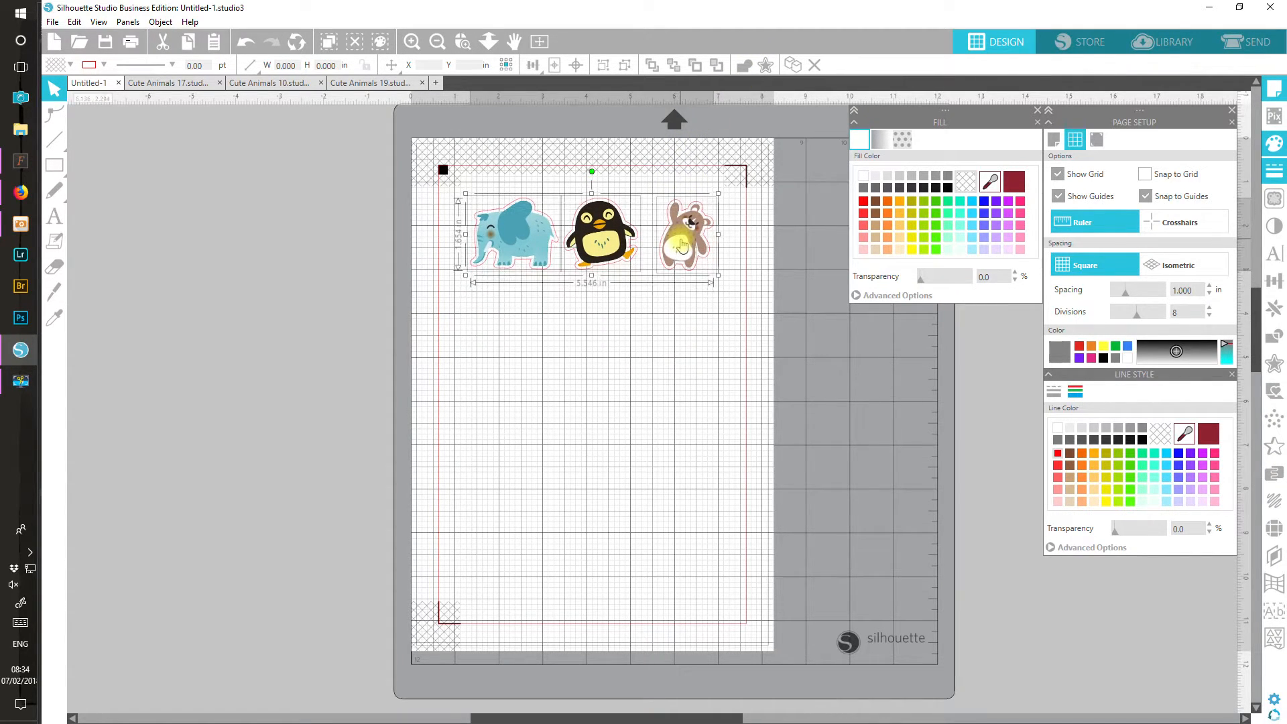
click(793, 65)
drag(693, 238, 683, 522)
click(793, 65)
click(793, 65)
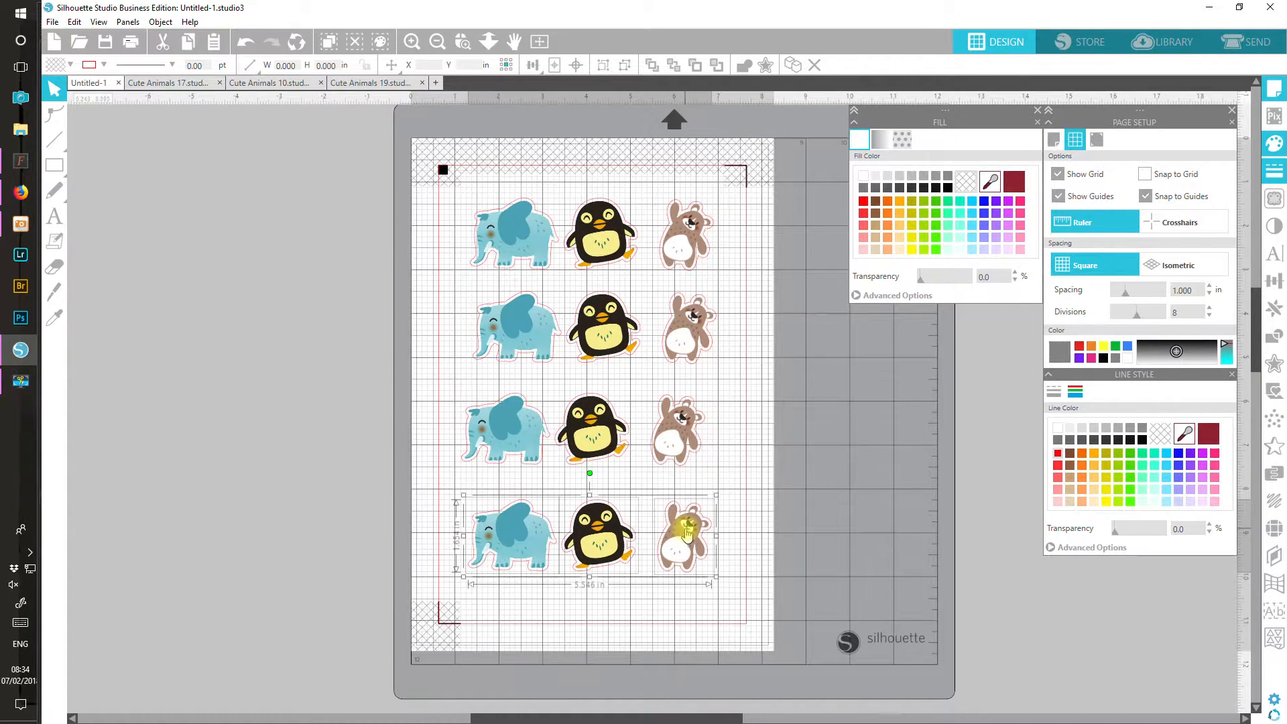
- Duplicate the lowest row of stickers five more times
click(791, 66)
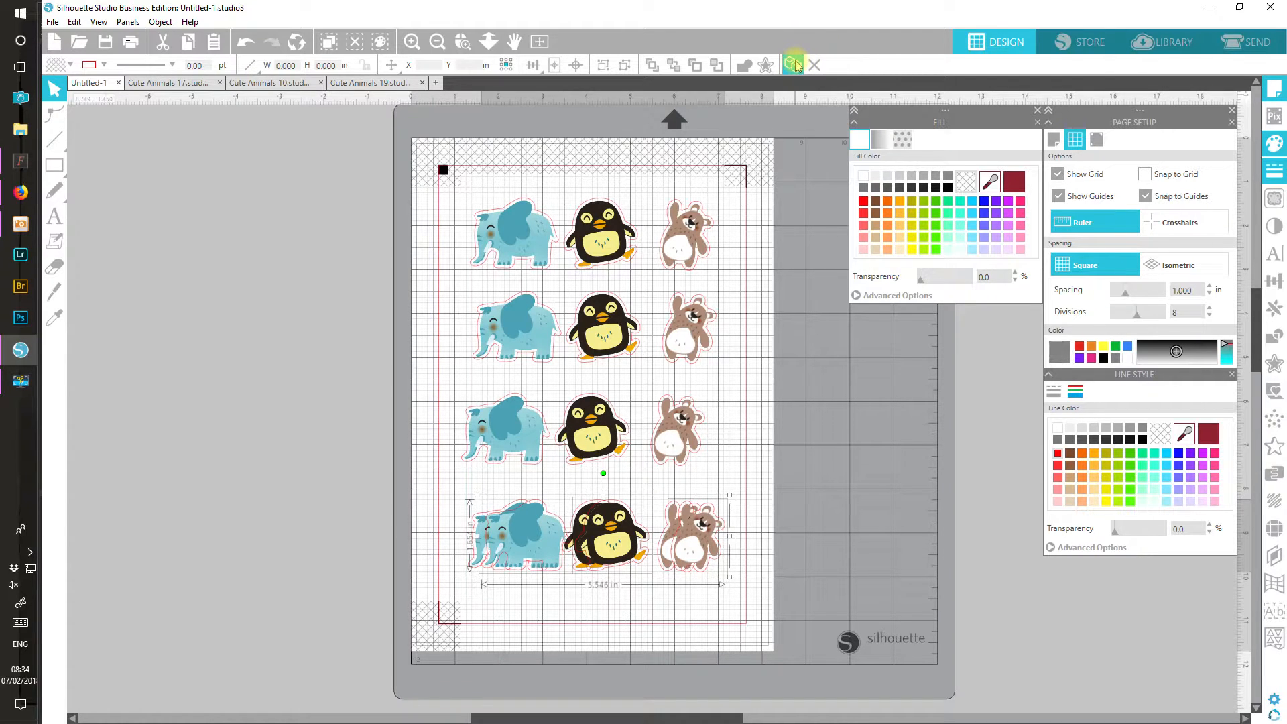
click(793, 65)
click(793, 65)
click(793, 65)
click(793, 65)
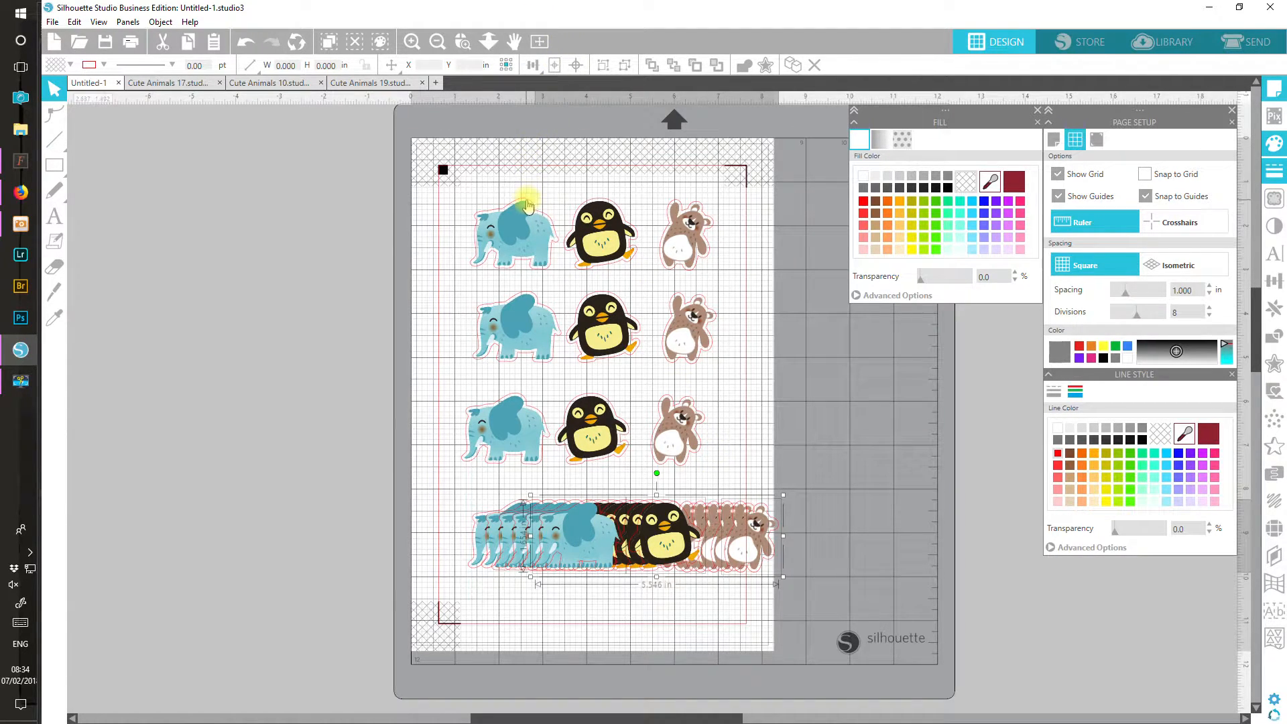
- Line up three elephants along the top of the cut area, moving the upper penguin and bear out of their way
drag(518, 239, 504, 211)
drag(611, 241, 648, 367)
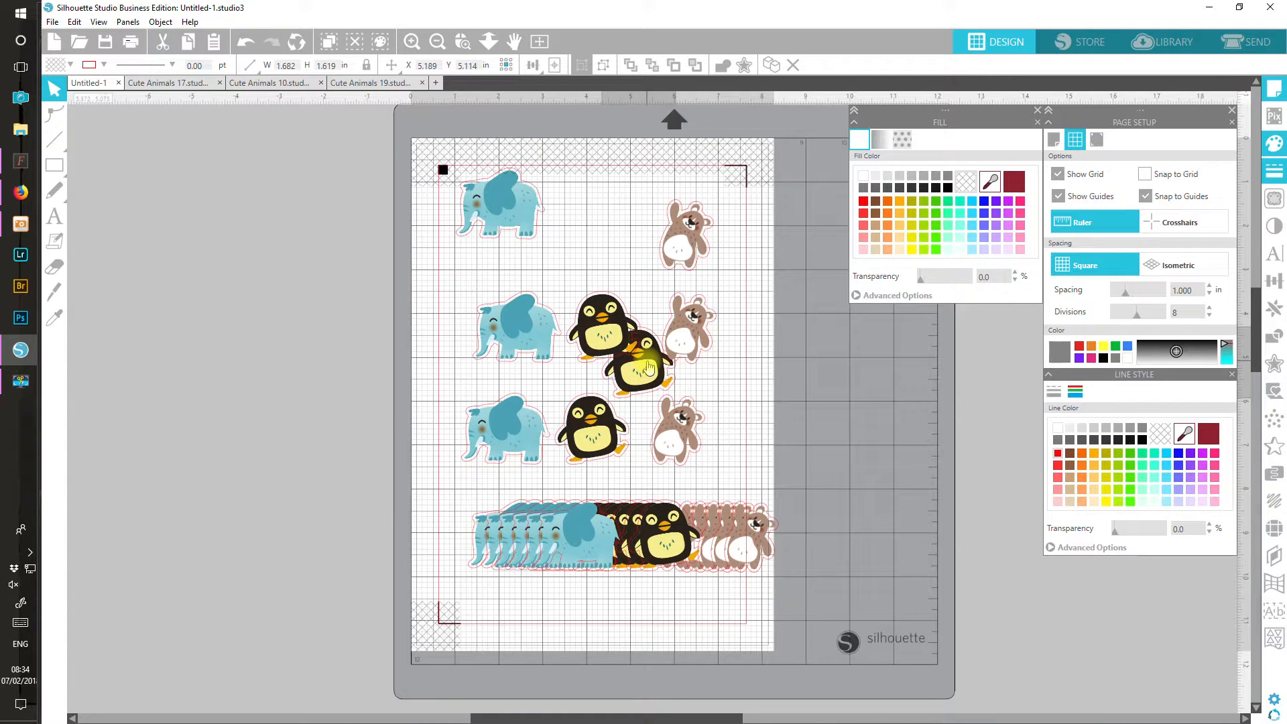
drag(531, 324, 597, 212)
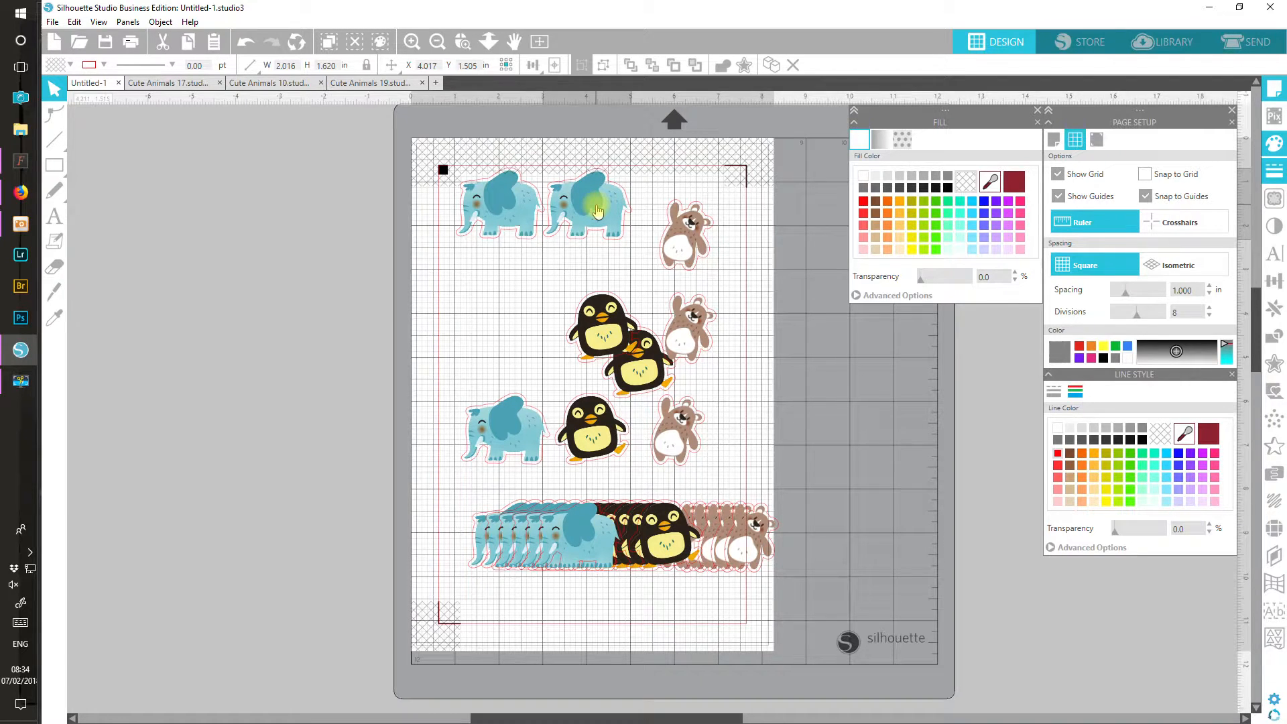
click(635, 307)
drag(687, 254, 719, 393)
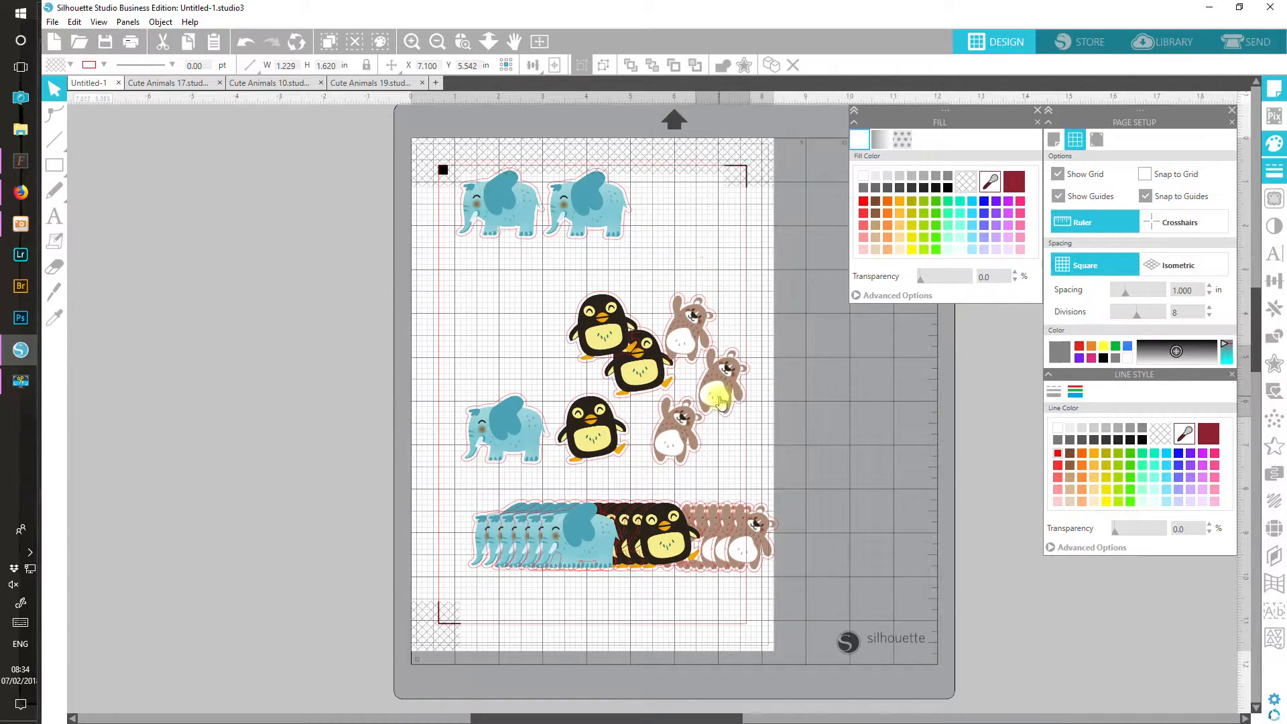
drag(515, 430, 685, 204)
click(634, 173)
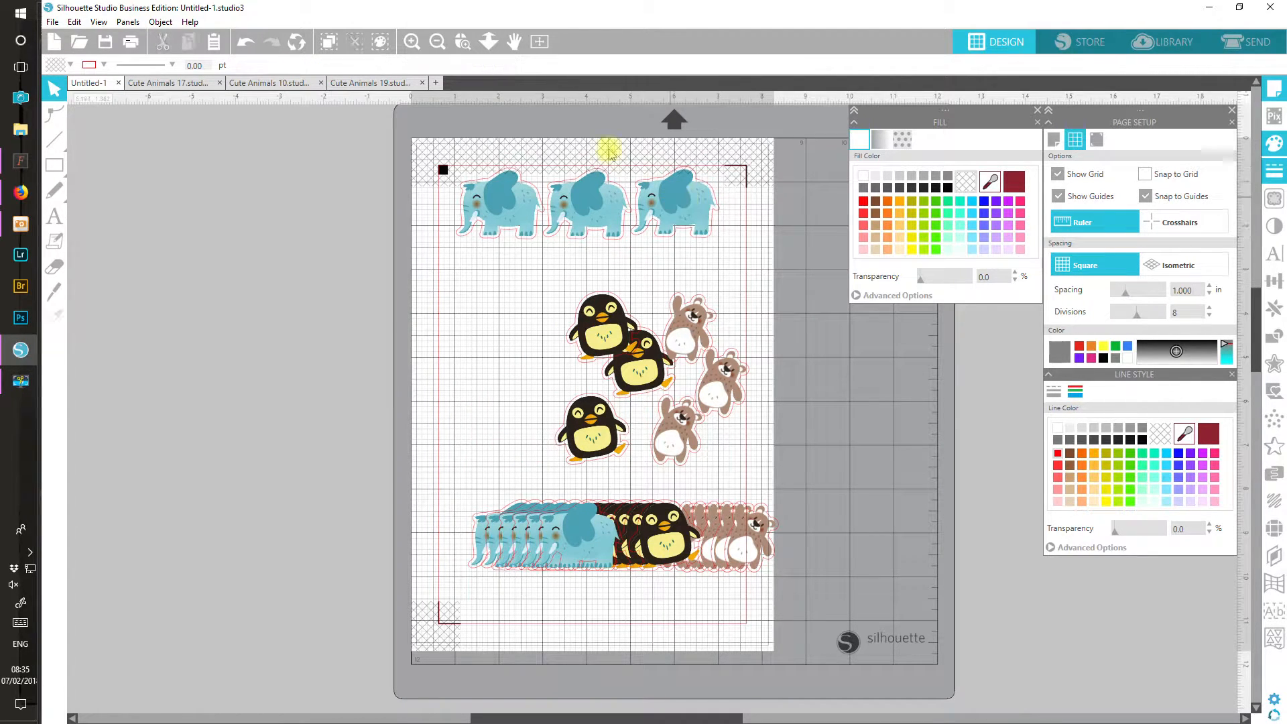
- Tighten the gaps between the three elephants in the top row without letting their cut lines overlap
click(412, 41)
click(412, 42)
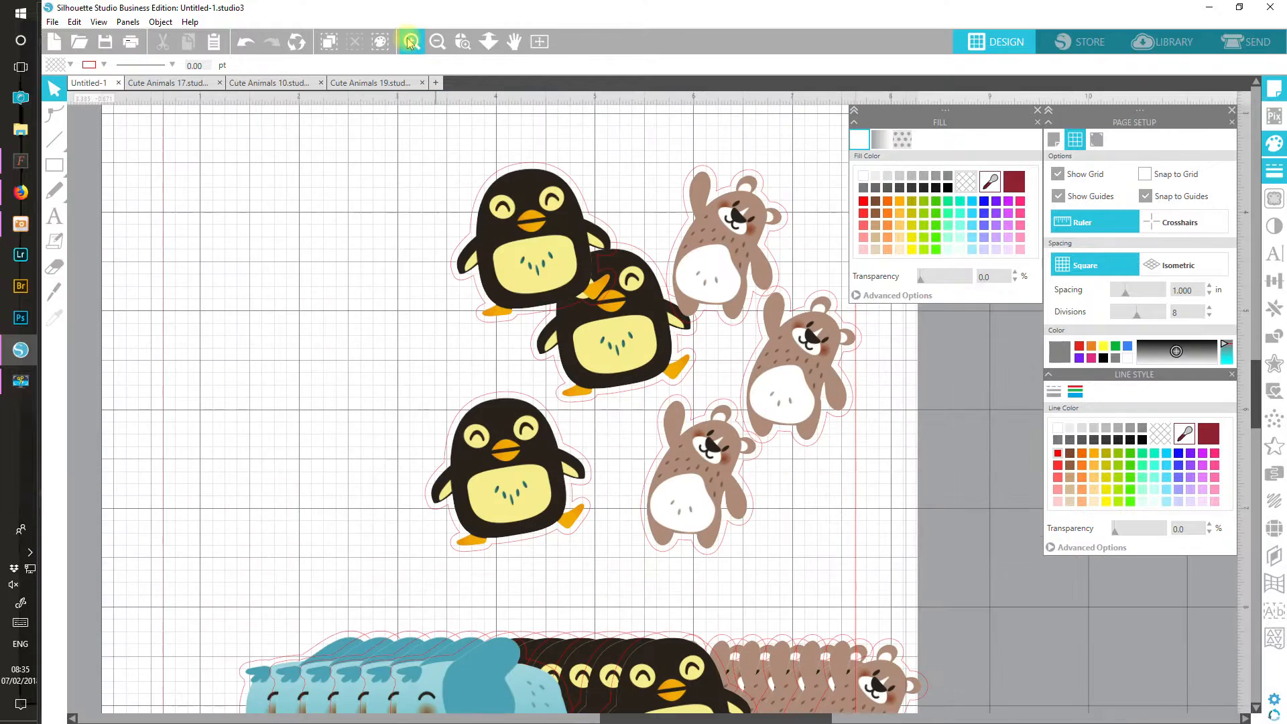
drag(1256, 359, 1256, 321)
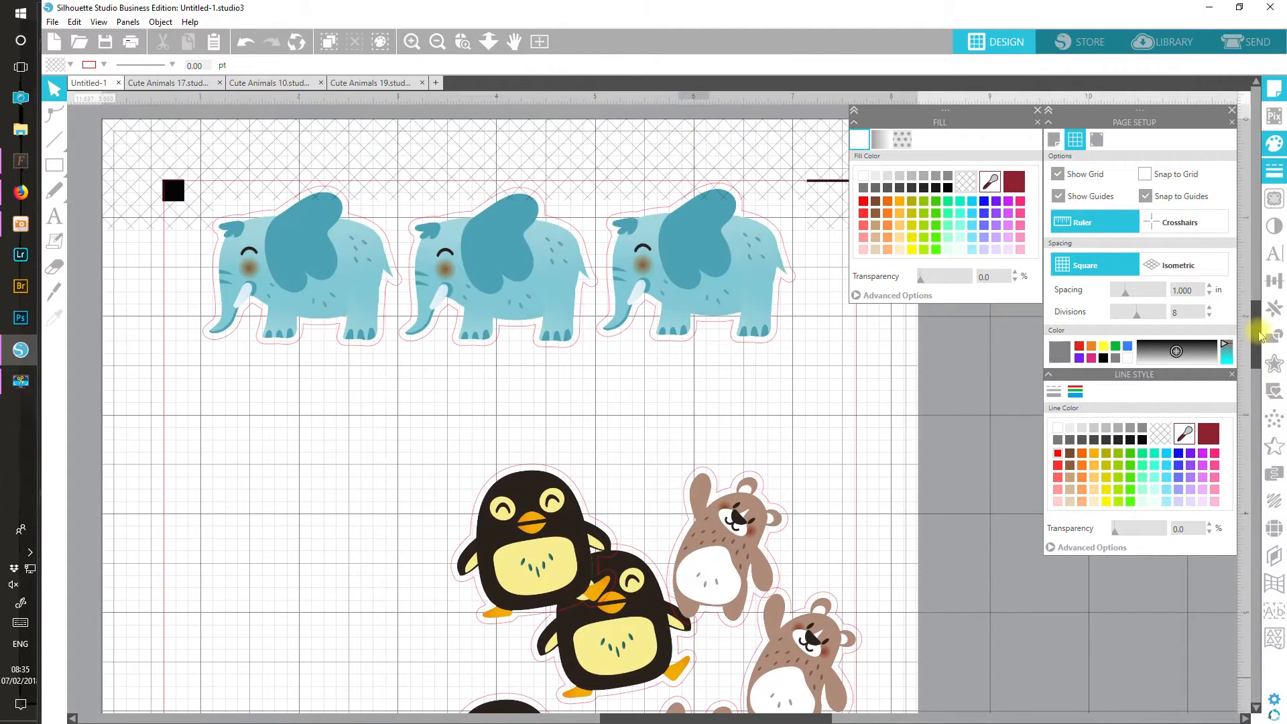
click(459, 275)
drag(459, 275, 456, 270)
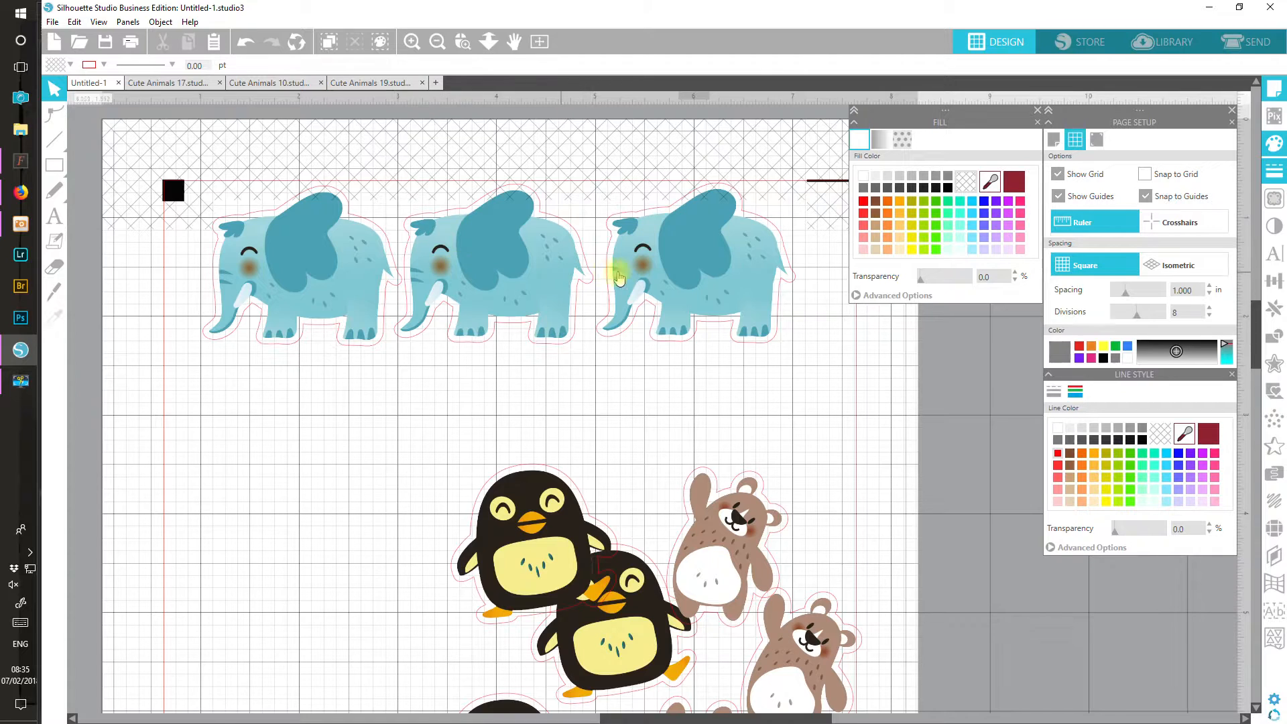
drag(684, 279, 672, 279)
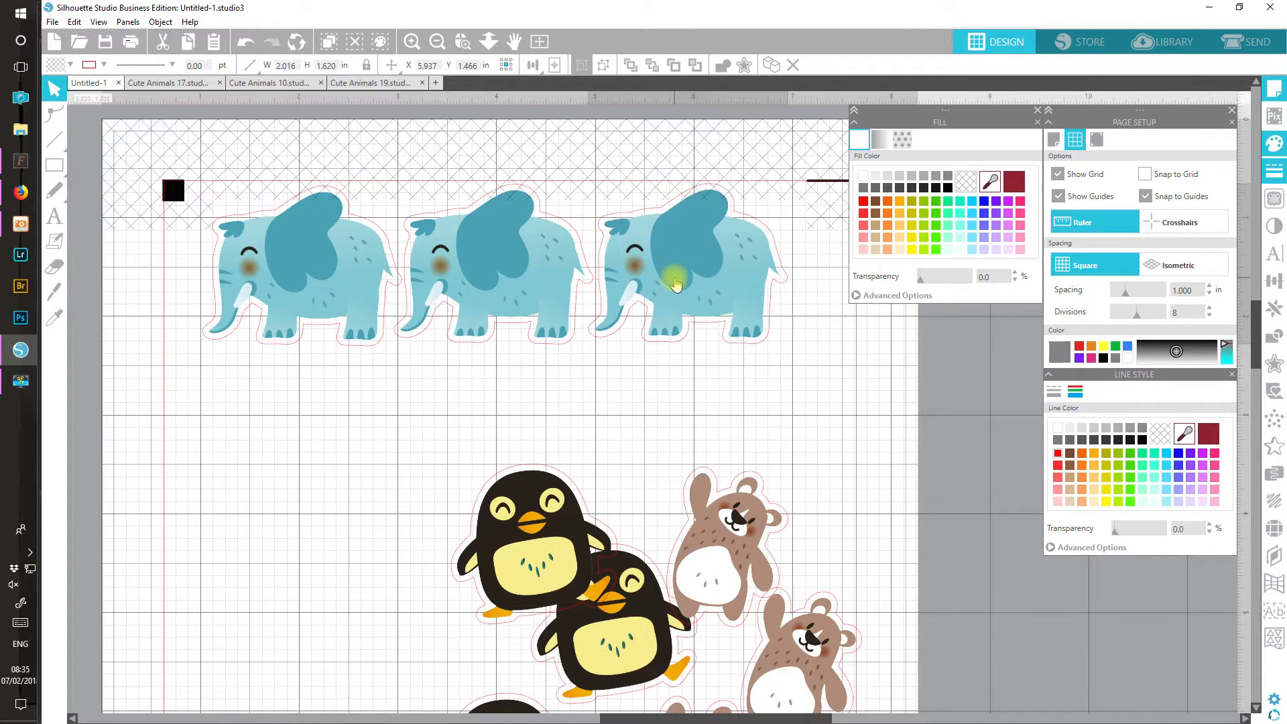
click(573, 213)
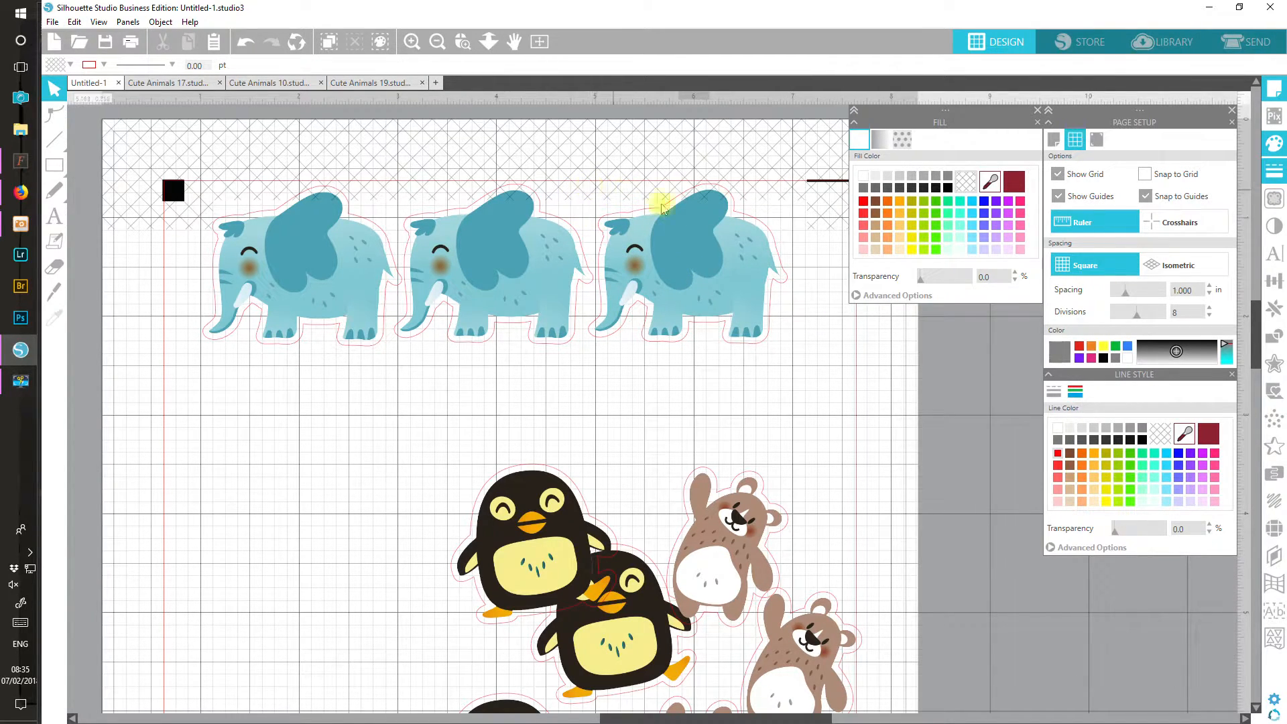
drag(685, 246, 684, 246)
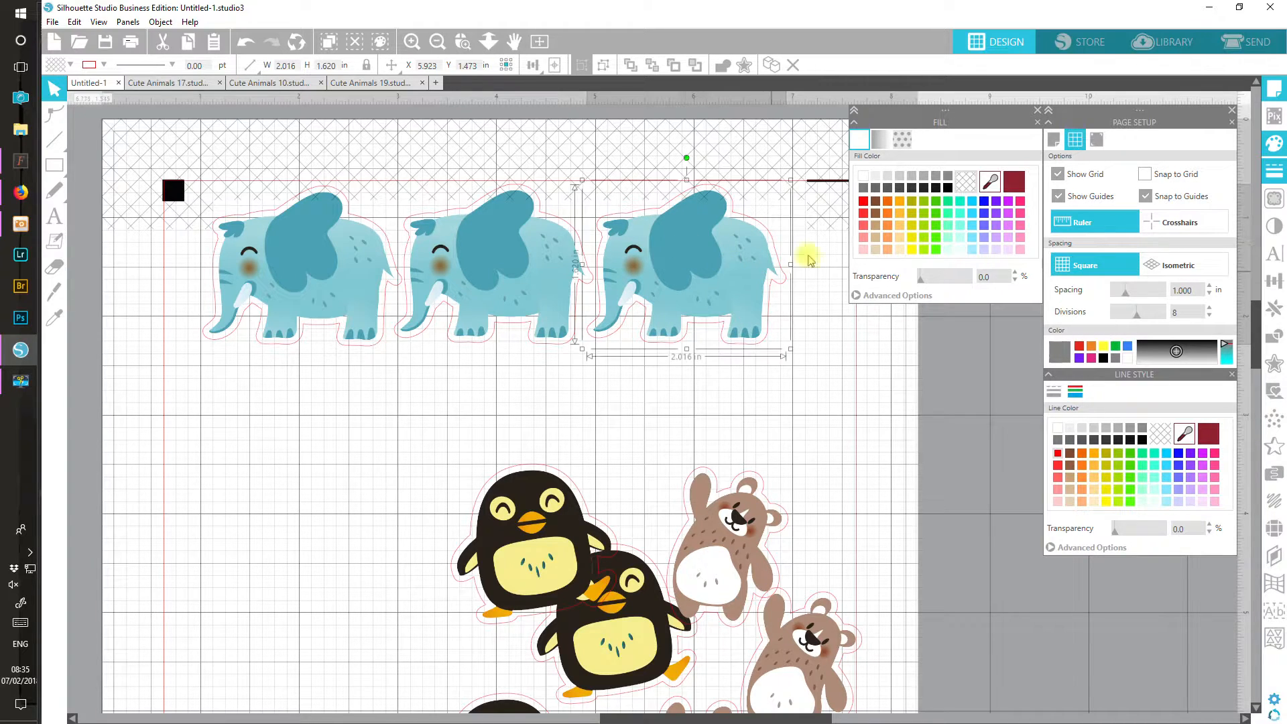
- Try to fit a bear sticker at the end of the elephant row
drag(739, 514, 846, 287)
click(754, 663)
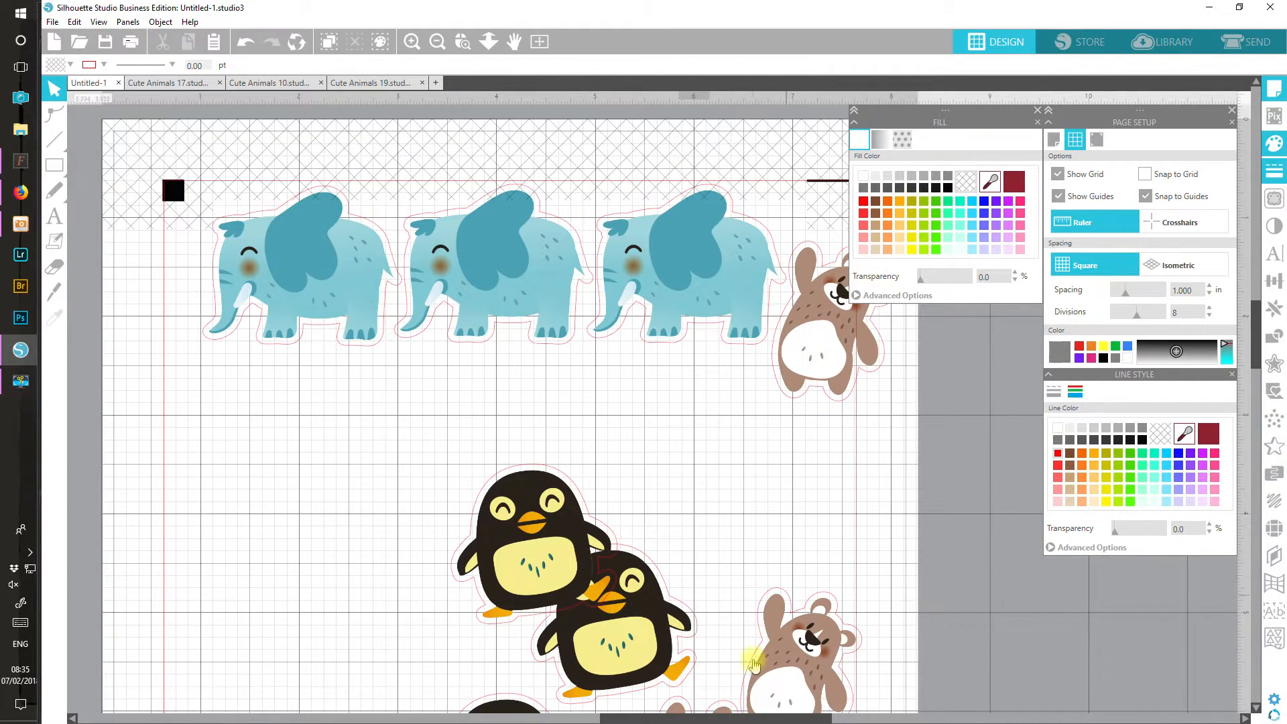
drag(684, 719, 700, 718)
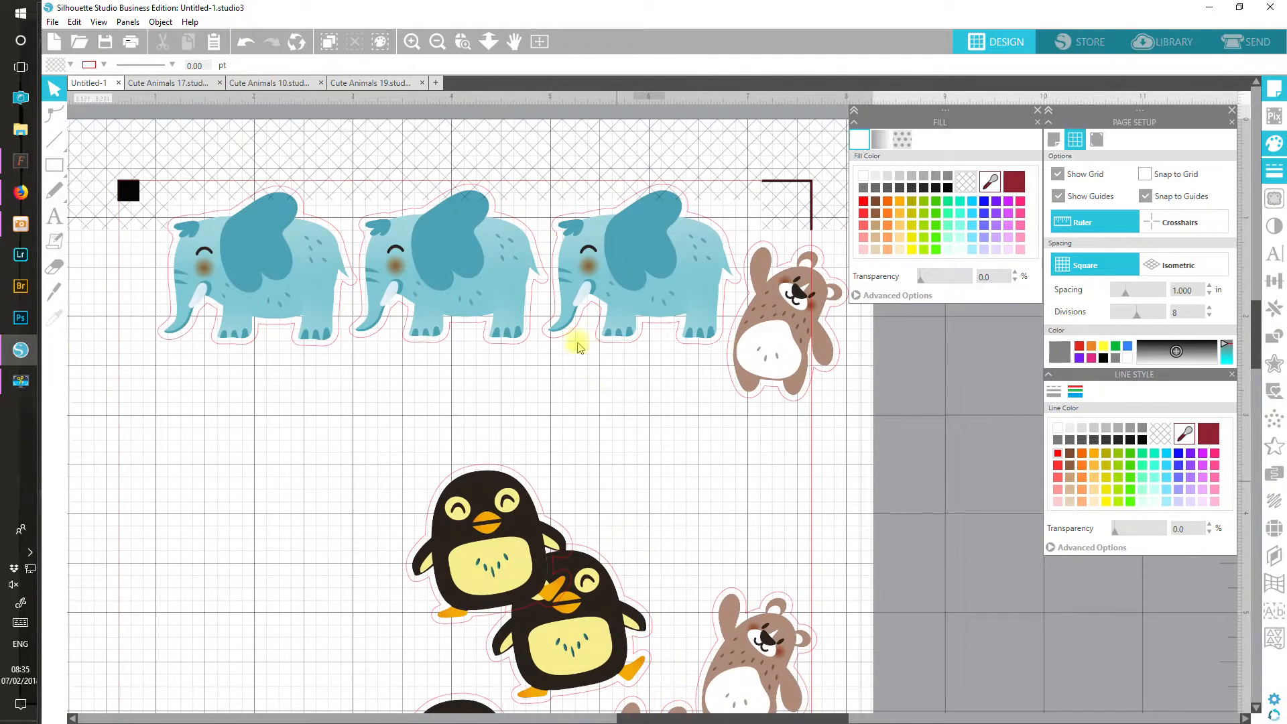
- Place the bear beneath the first elephant to start a second row and tilt it slightly counter-clockwise
drag(777, 272, 198, 376)
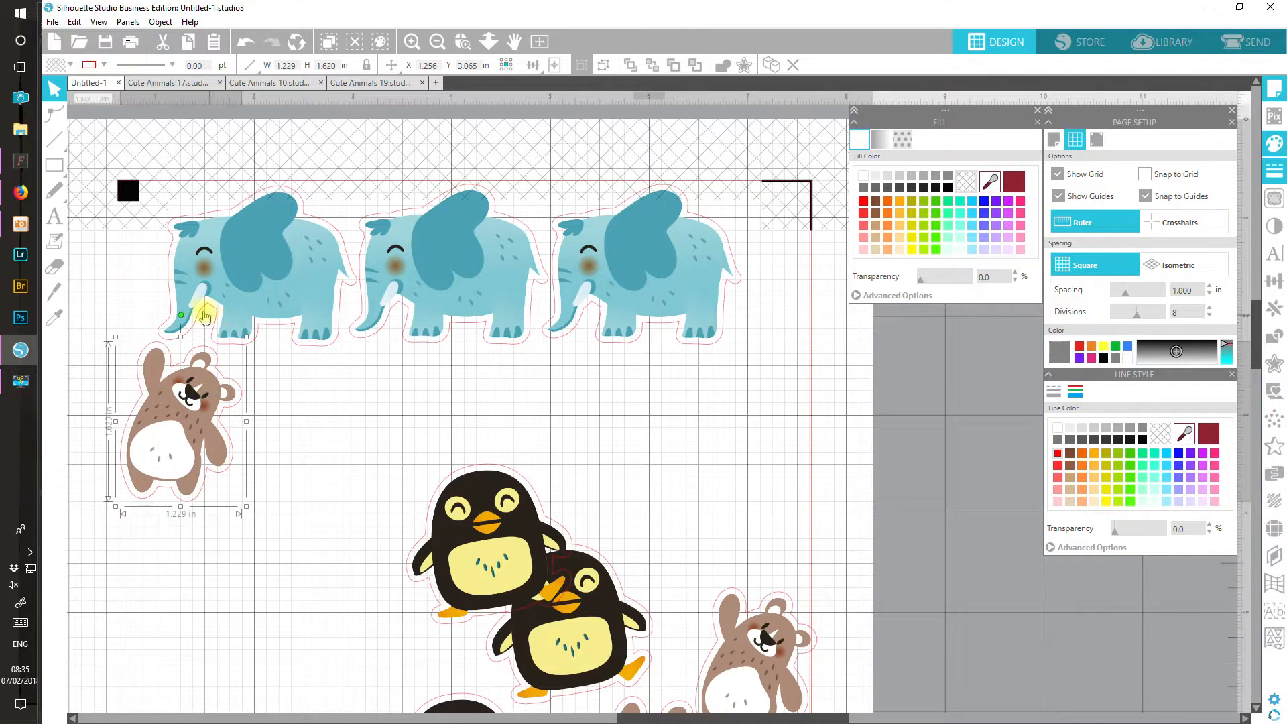
drag(180, 315, 156, 313)
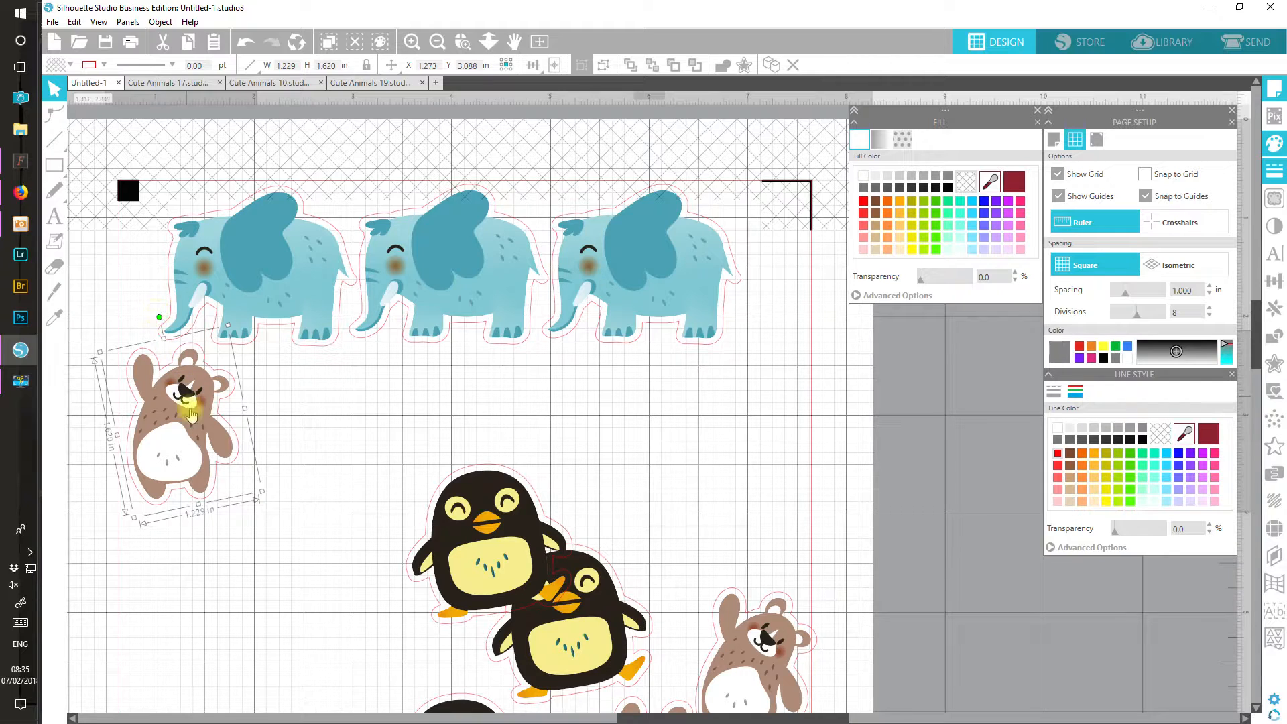
drag(197, 447, 192, 440)
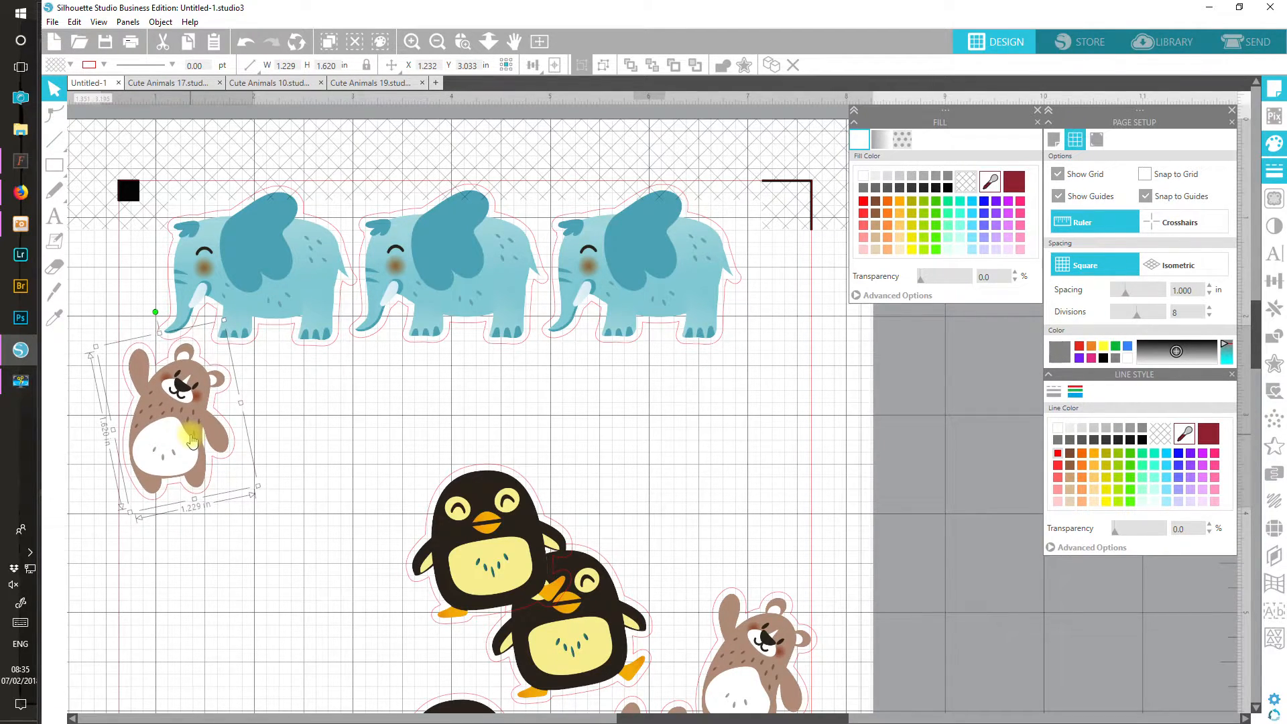
- Place a second bear beside the first, tilt it slightly counter-clockwise and nudge it close without touching
drag(742, 659, 282, 446)
drag(292, 333, 276, 339)
drag(298, 445, 295, 435)
key(Up)
key(Up)
key(Up)
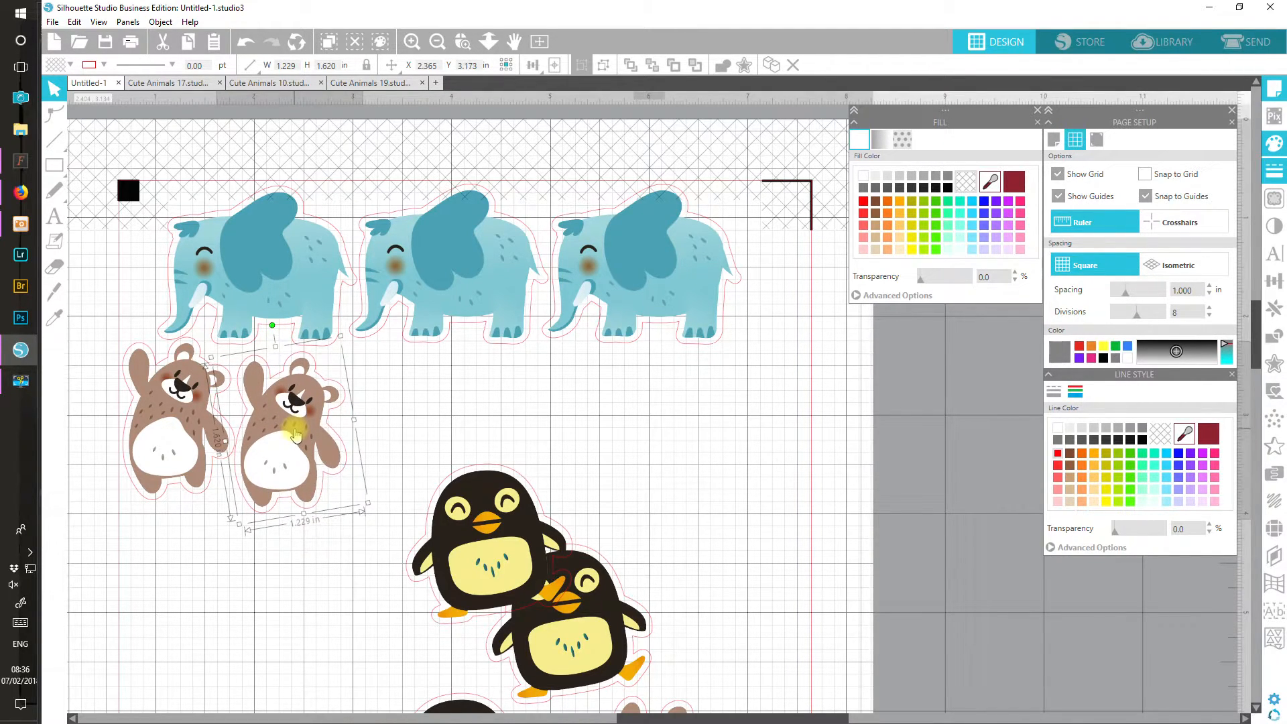
key(Left)
key(Right)
key(Right)
key(Right)
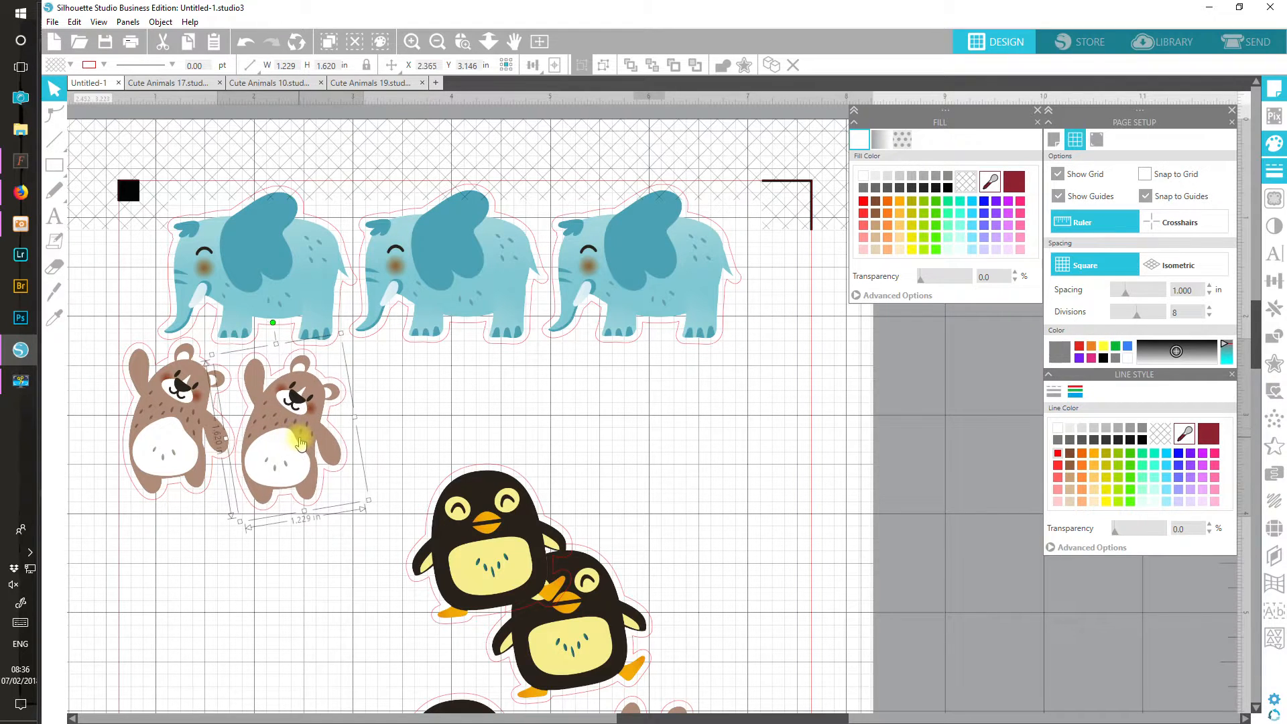
- Place a third bear beside the second one and fine-tune its spacing in the row
drag(677, 712, 429, 357)
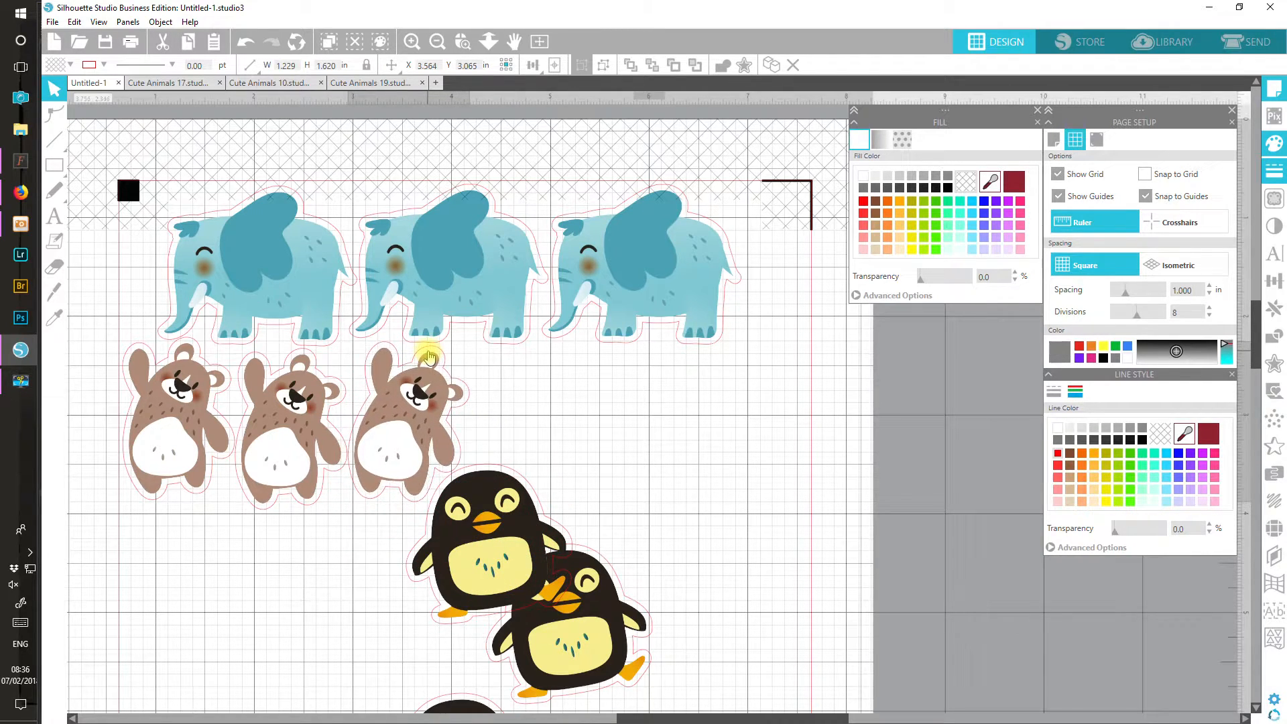
click(405, 494)
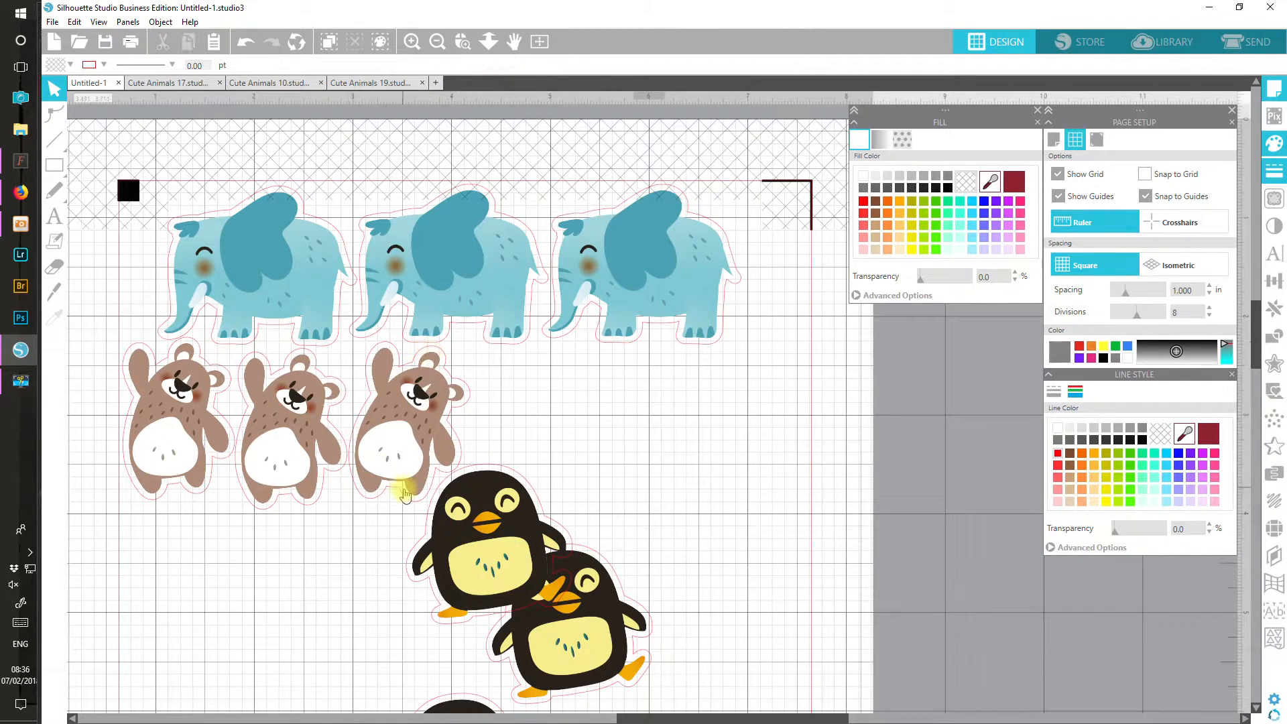
click(410, 417)
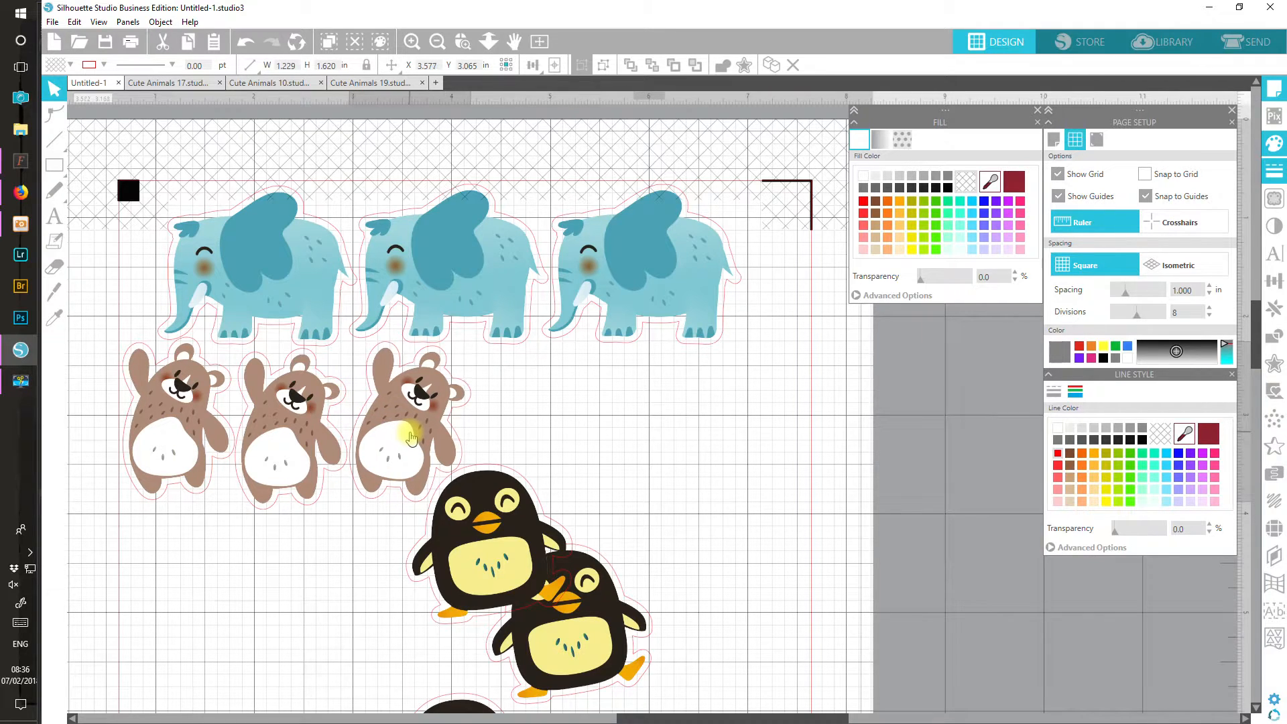
drag(411, 436, 411, 437)
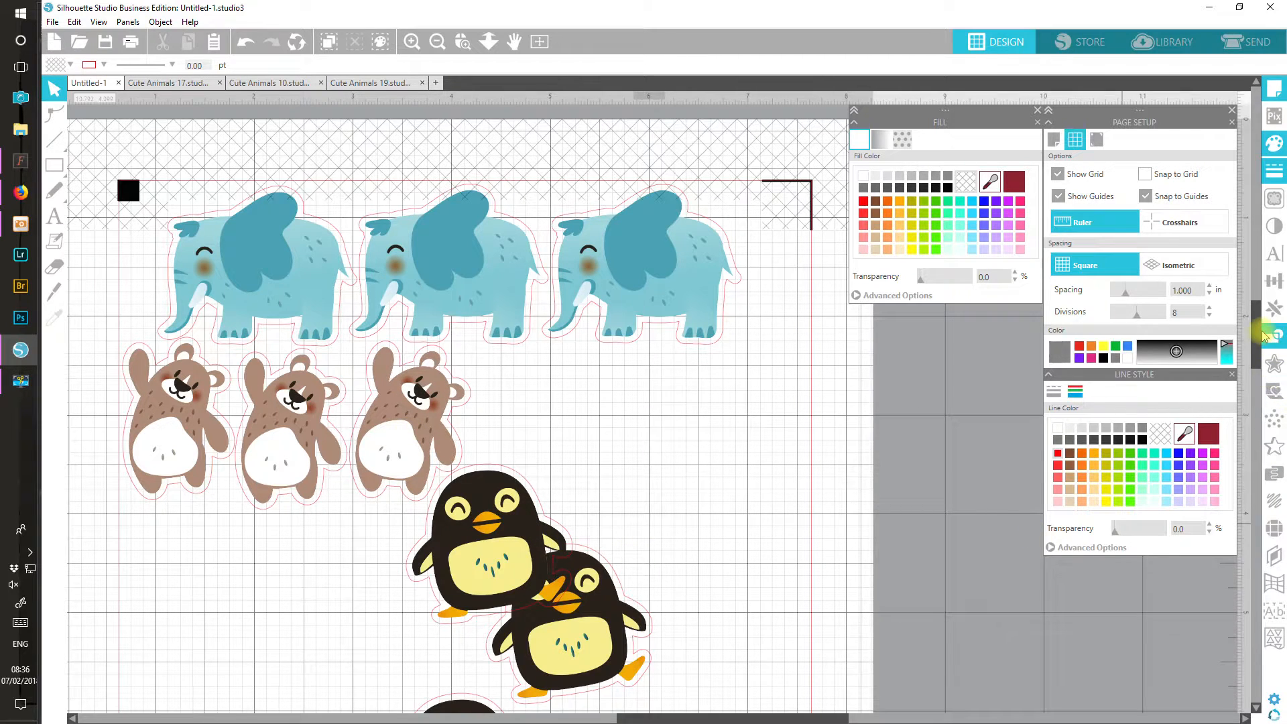
- Complete the second row with two penguins after the bears, turning the last penguin nearly upside down
drag(1256, 323, 1258, 350)
drag(460, 396, 520, 278)
drag(577, 469, 735, 368)
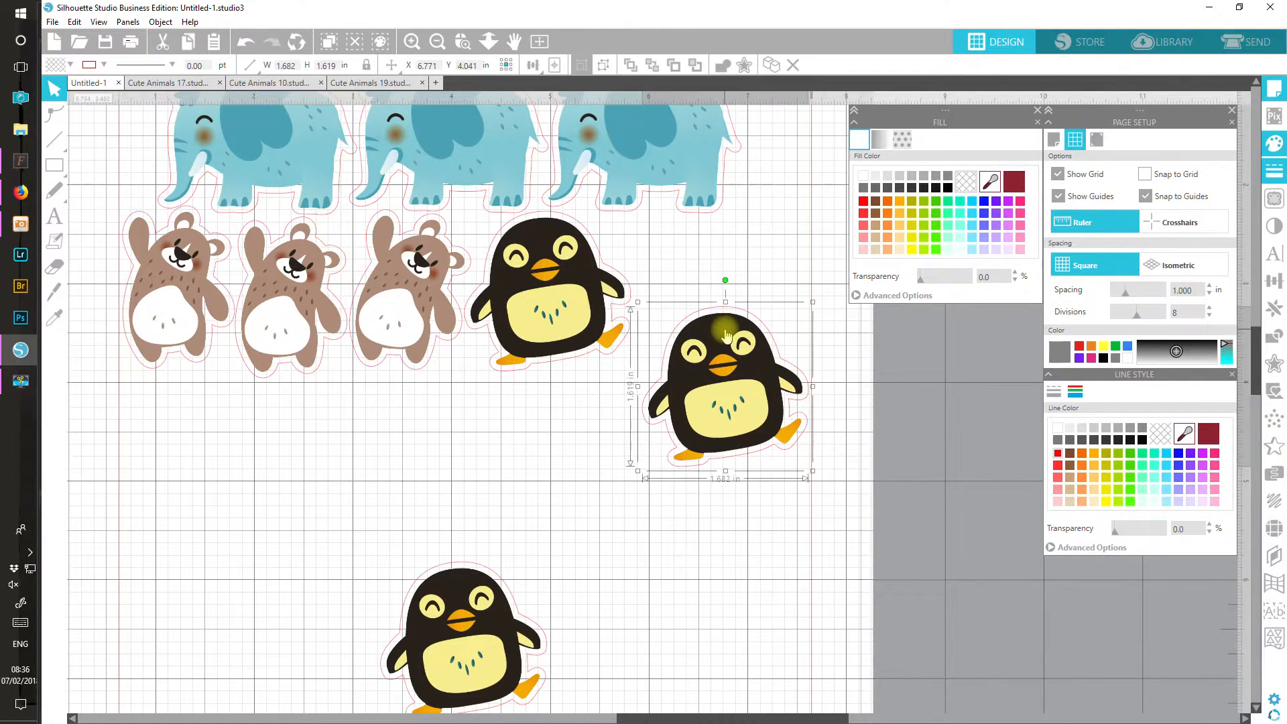
drag(725, 282, 753, 474)
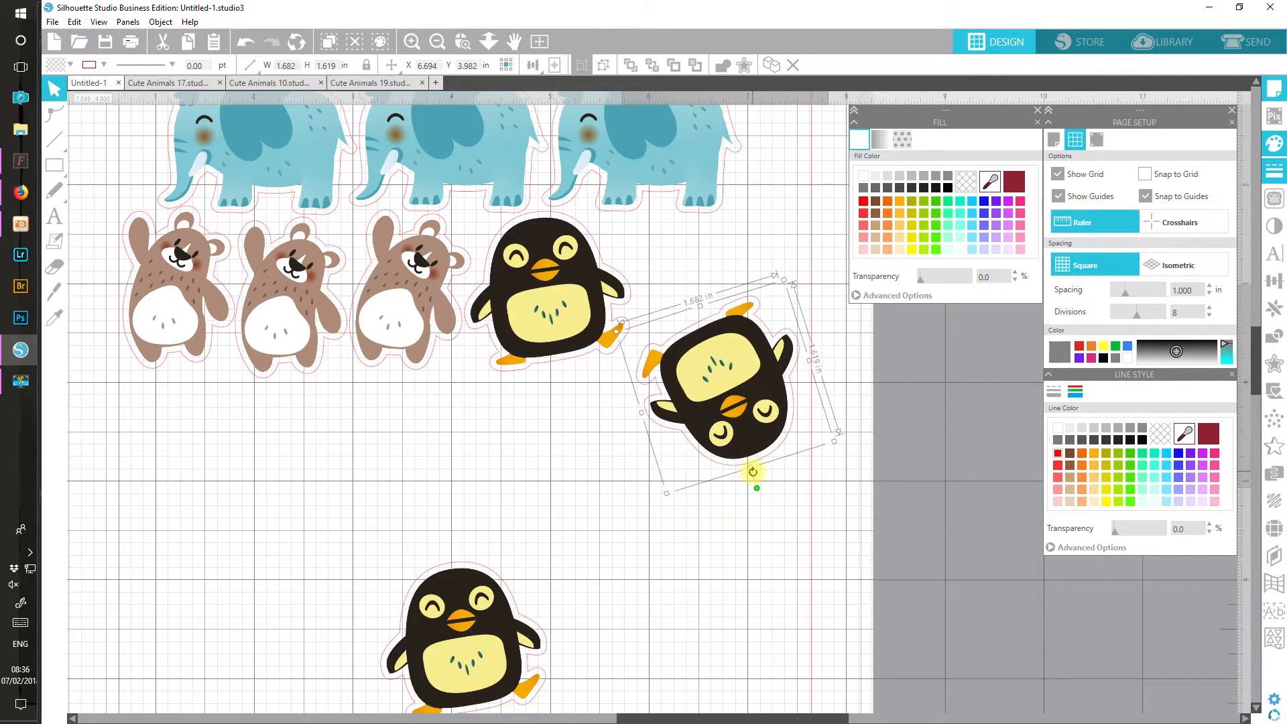
drag(724, 410, 704, 309)
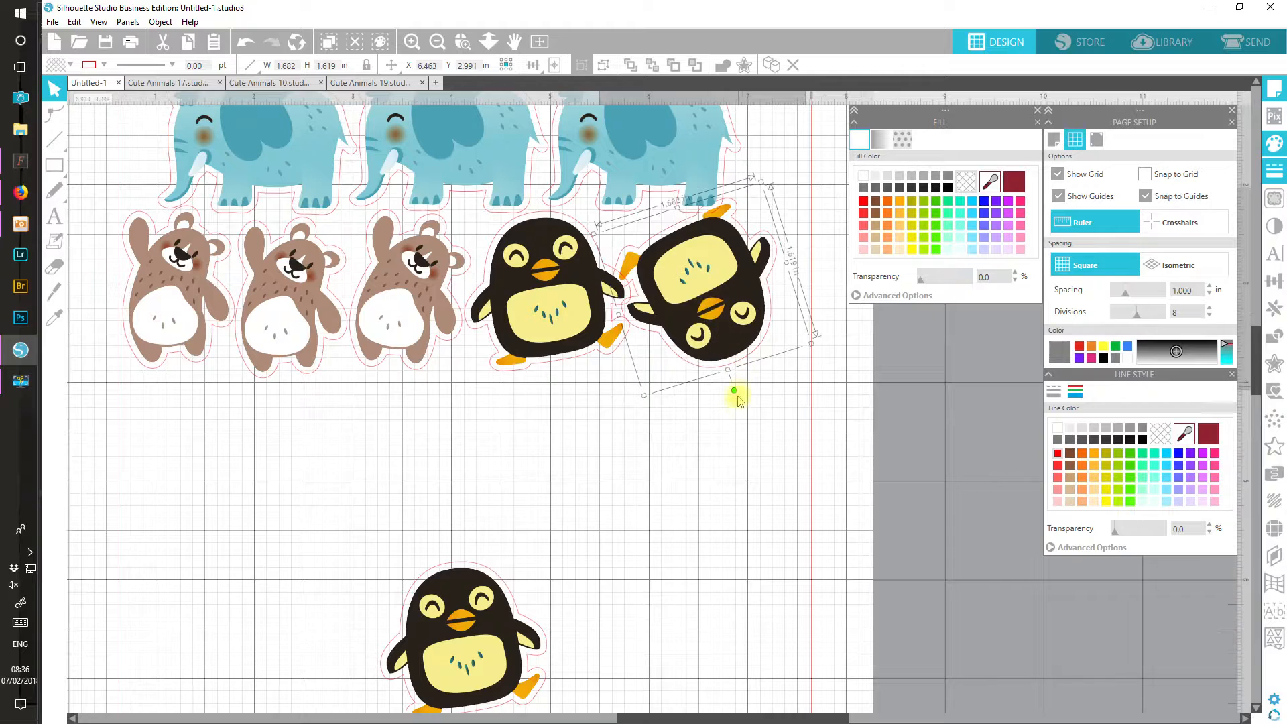
drag(735, 391, 707, 397)
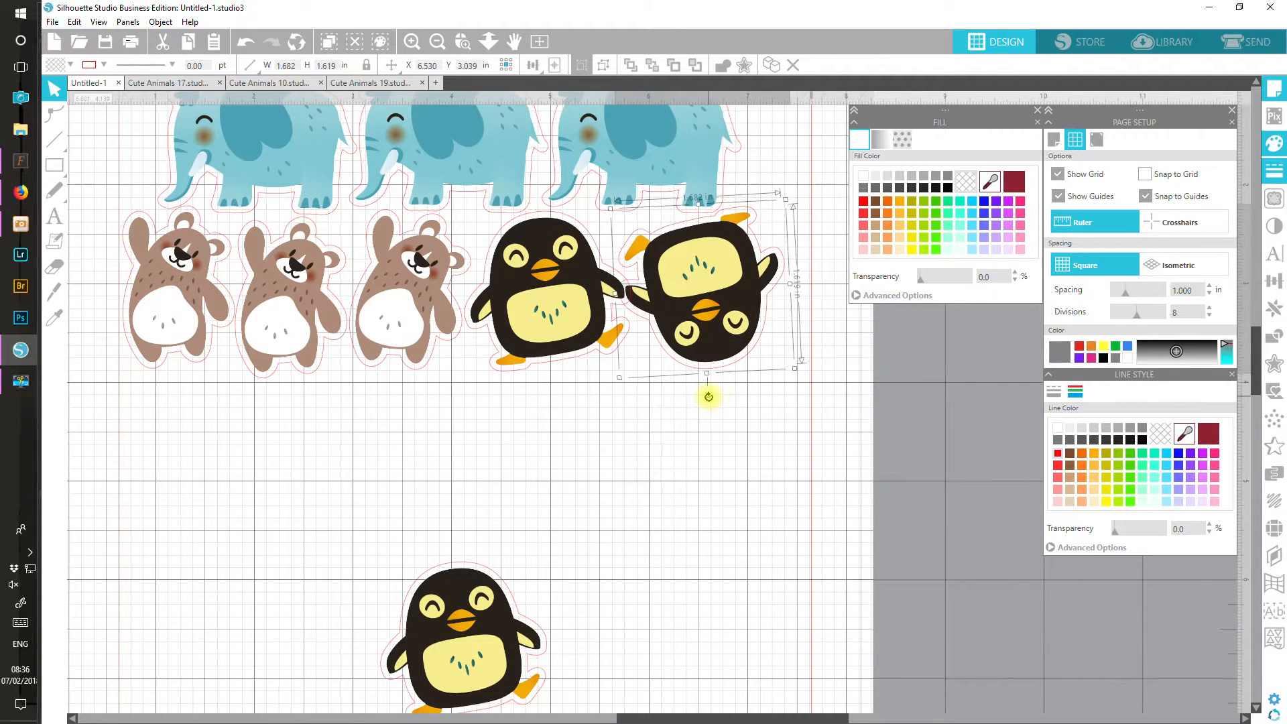
mouse_move(700, 309)
mouse_down()
mouse_move(716, 325)
mouse_move(717, 314)
mouse_up()
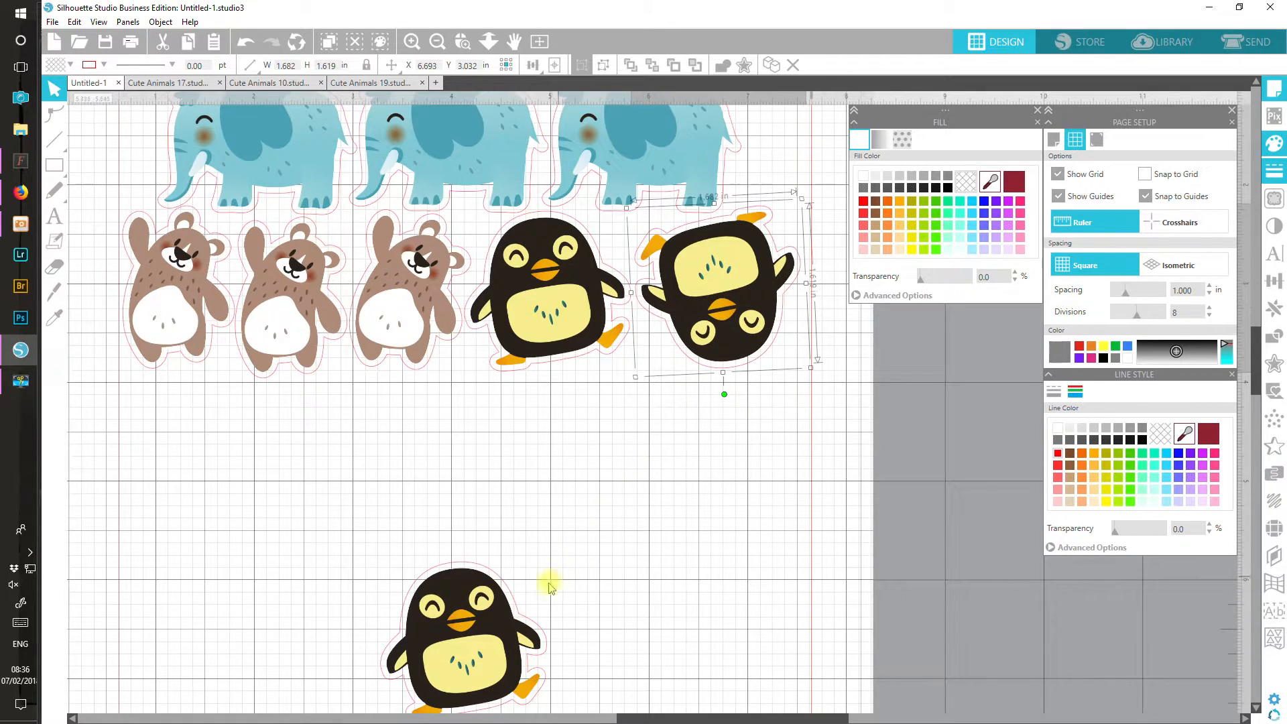
- Place the third penguin beneath the first two bears to start a third row
drag(490, 635, 225, 446)
click(92, 416)
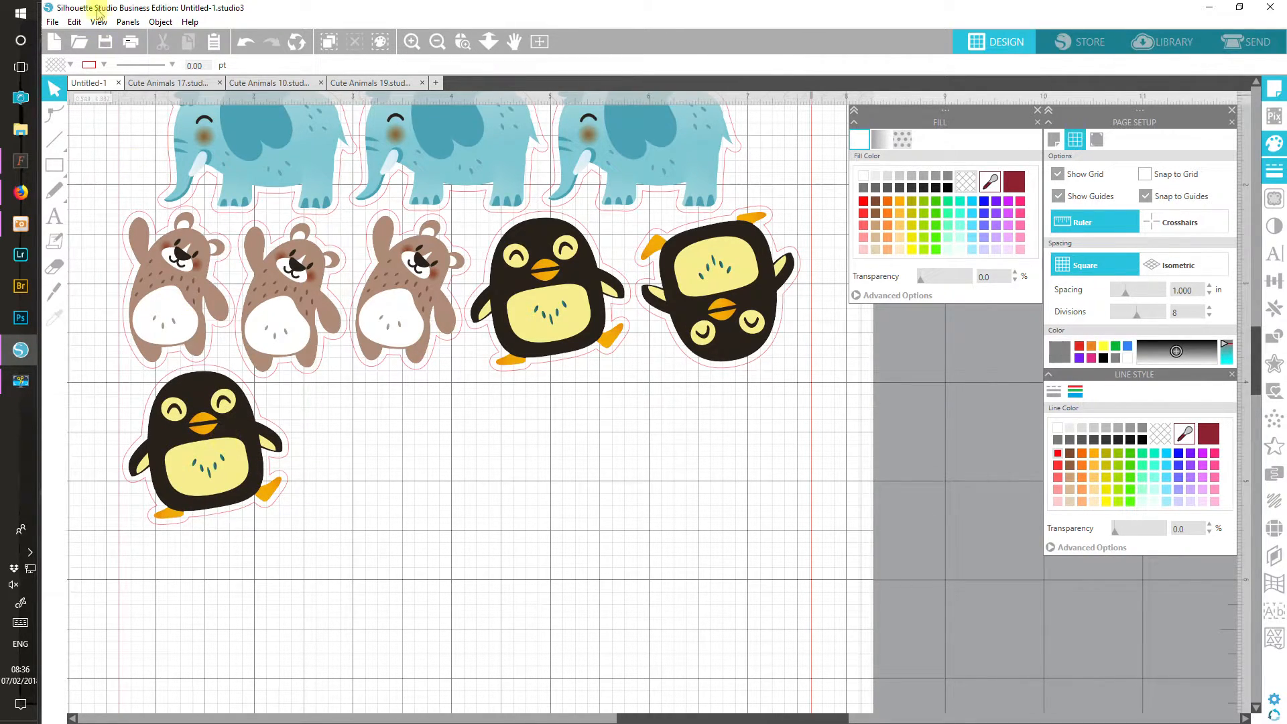
- Spread elephants, penguins and bears from the stacked copies across the empty area below the second sticker row
click(545, 42)
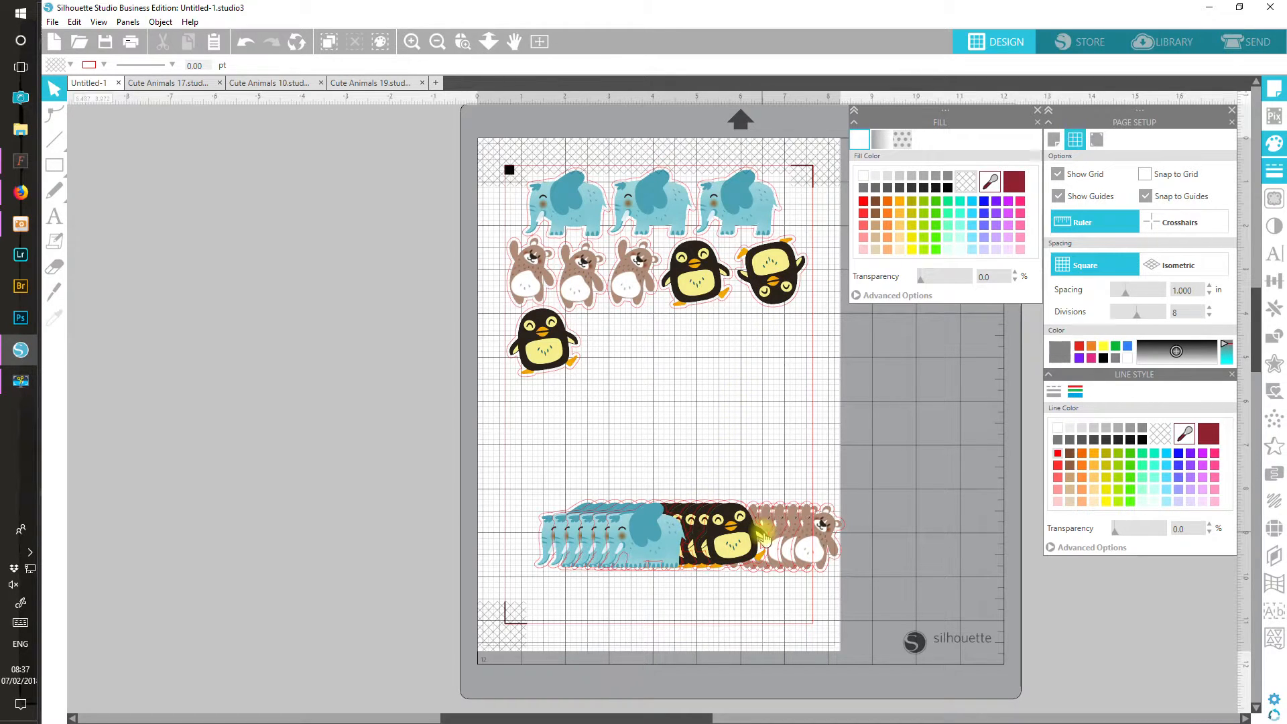
drag(817, 533, 744, 332)
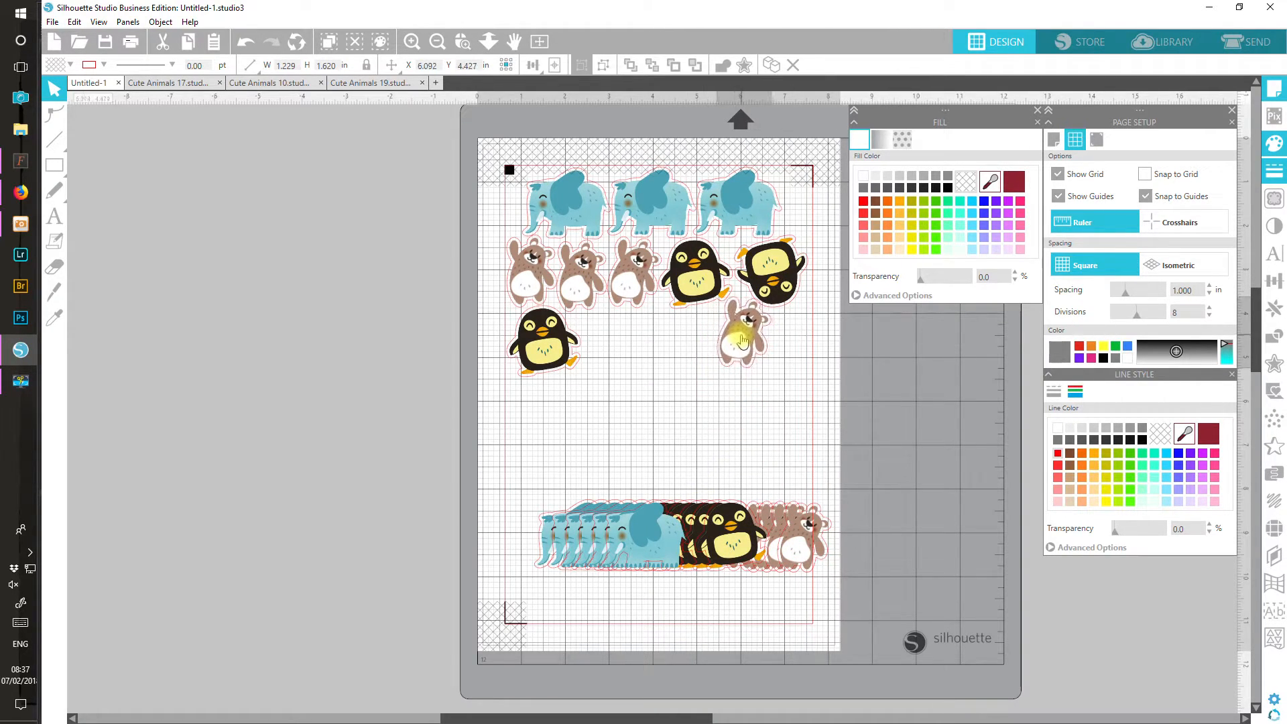
drag(731, 533, 661, 392)
drag(662, 535, 750, 460)
drag(794, 537, 687, 593)
drag(691, 543, 671, 469)
drag(610, 529, 526, 446)
drag(603, 551, 593, 402)
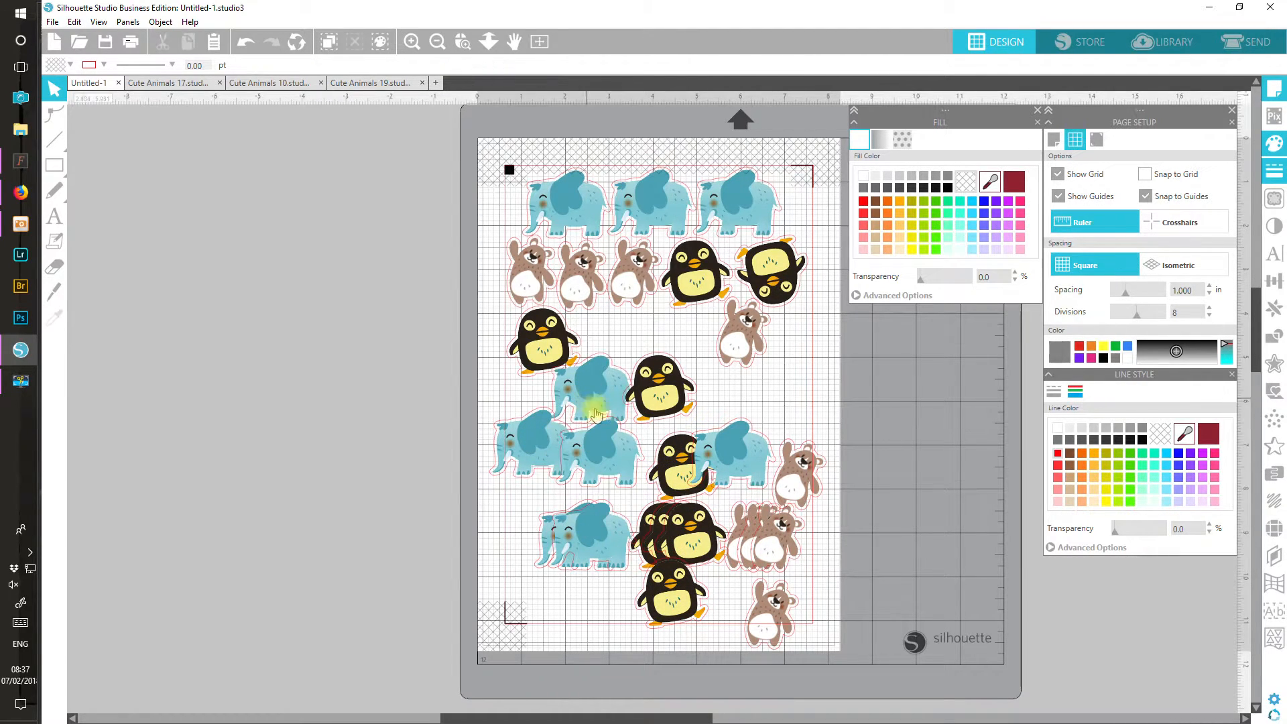
drag(606, 529, 734, 395)
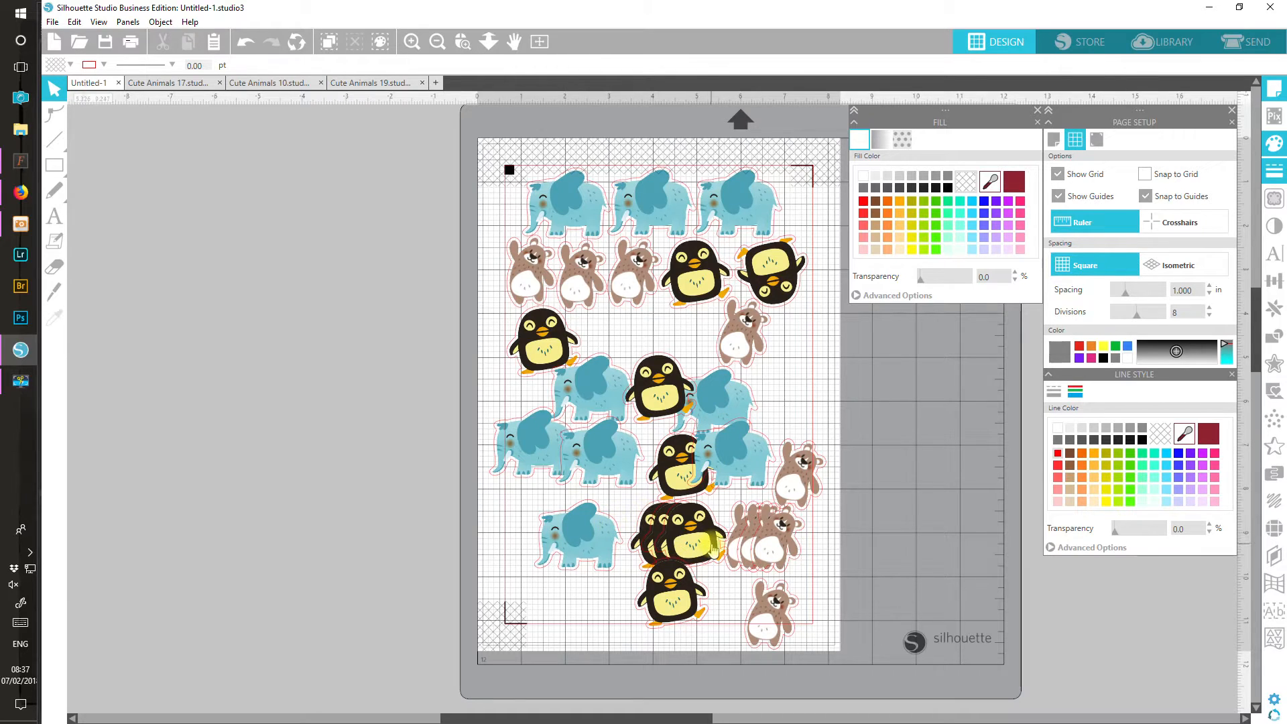
- Separate the remaining stacked penguins and bears and distribute them over the lower part of the page inside the registration marks
drag(691, 549, 553, 530)
drag(670, 560, 580, 594)
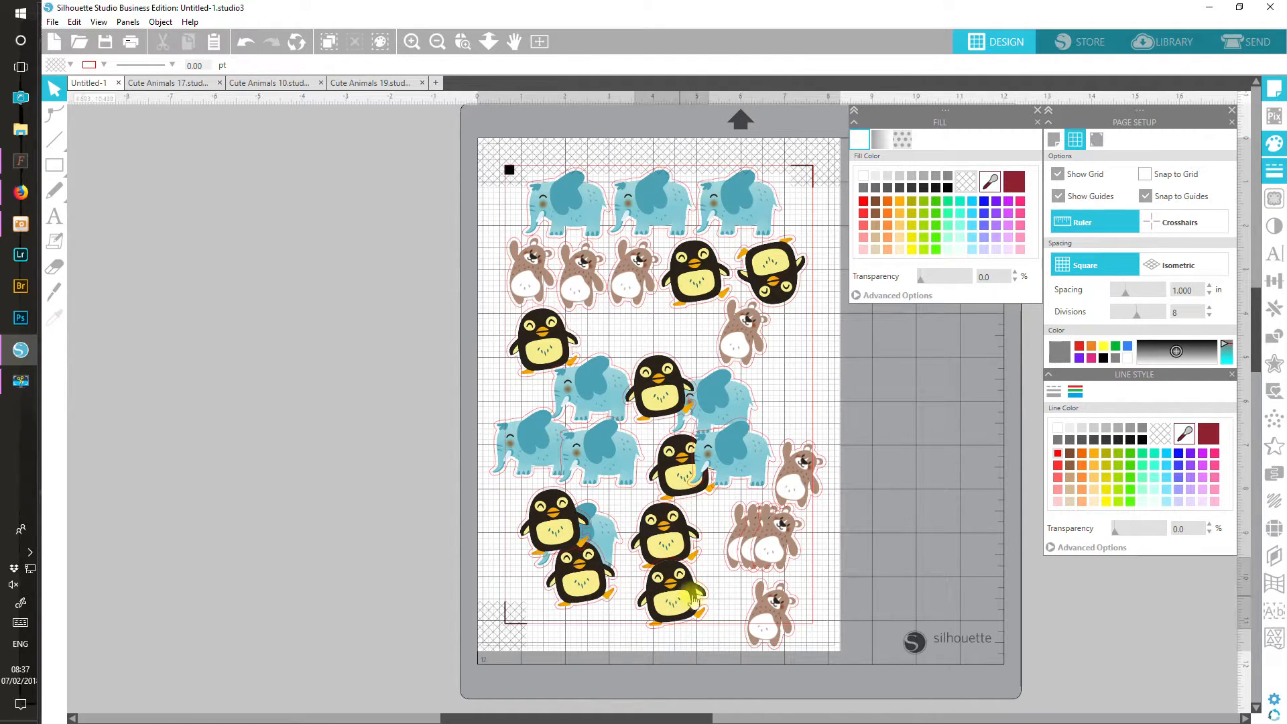
drag(670, 593, 712, 587)
drag(761, 546, 635, 598)
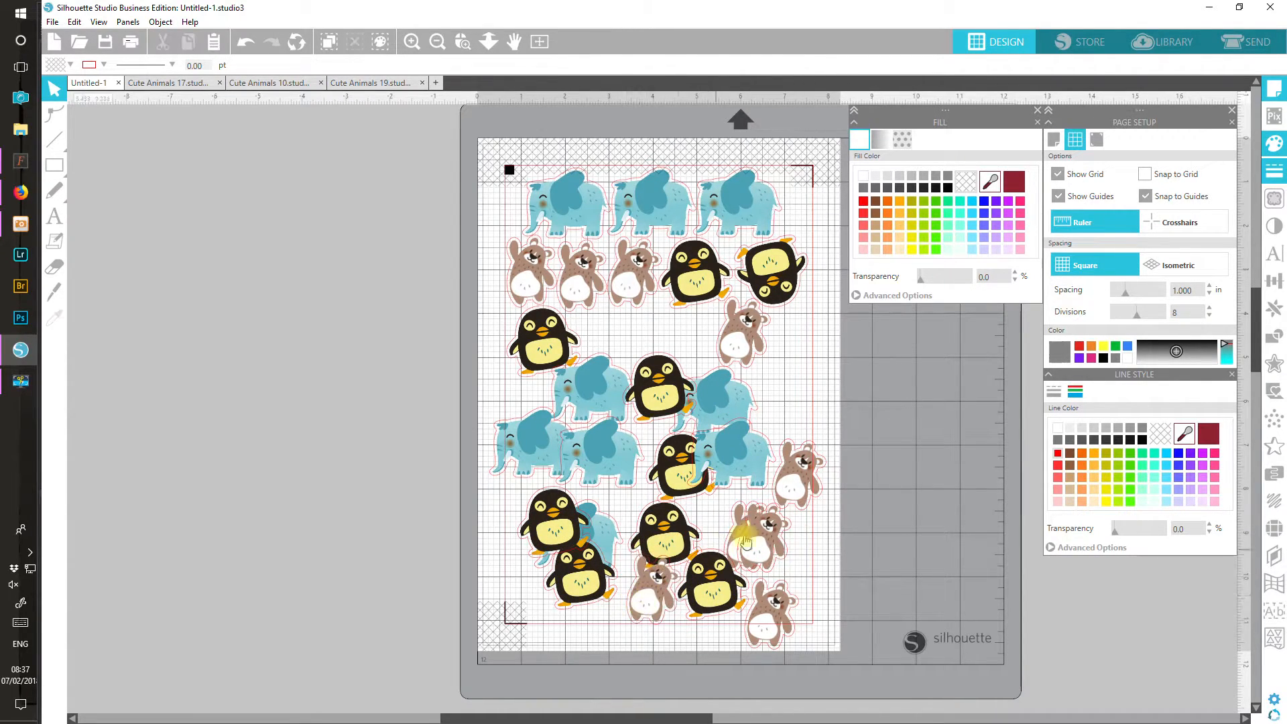
drag(756, 533, 731, 503)
drag(774, 613, 793, 578)
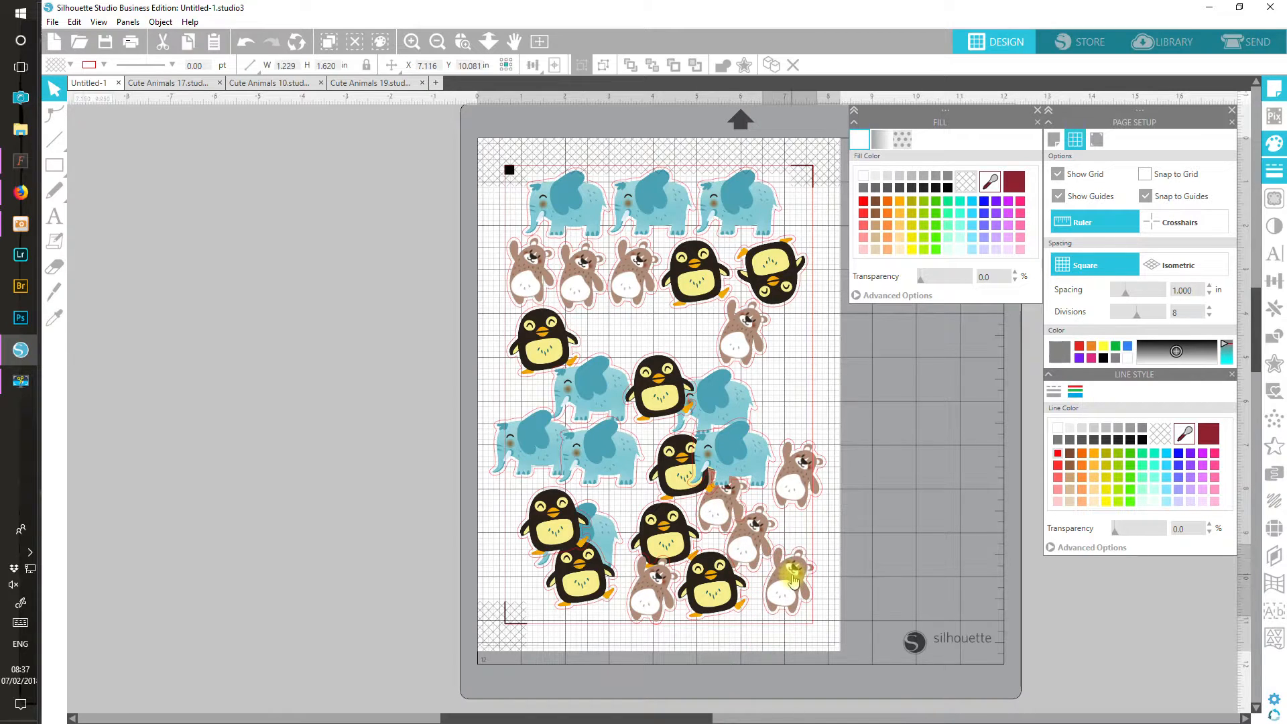
drag(575, 575, 576, 587)
drag(545, 542, 539, 539)
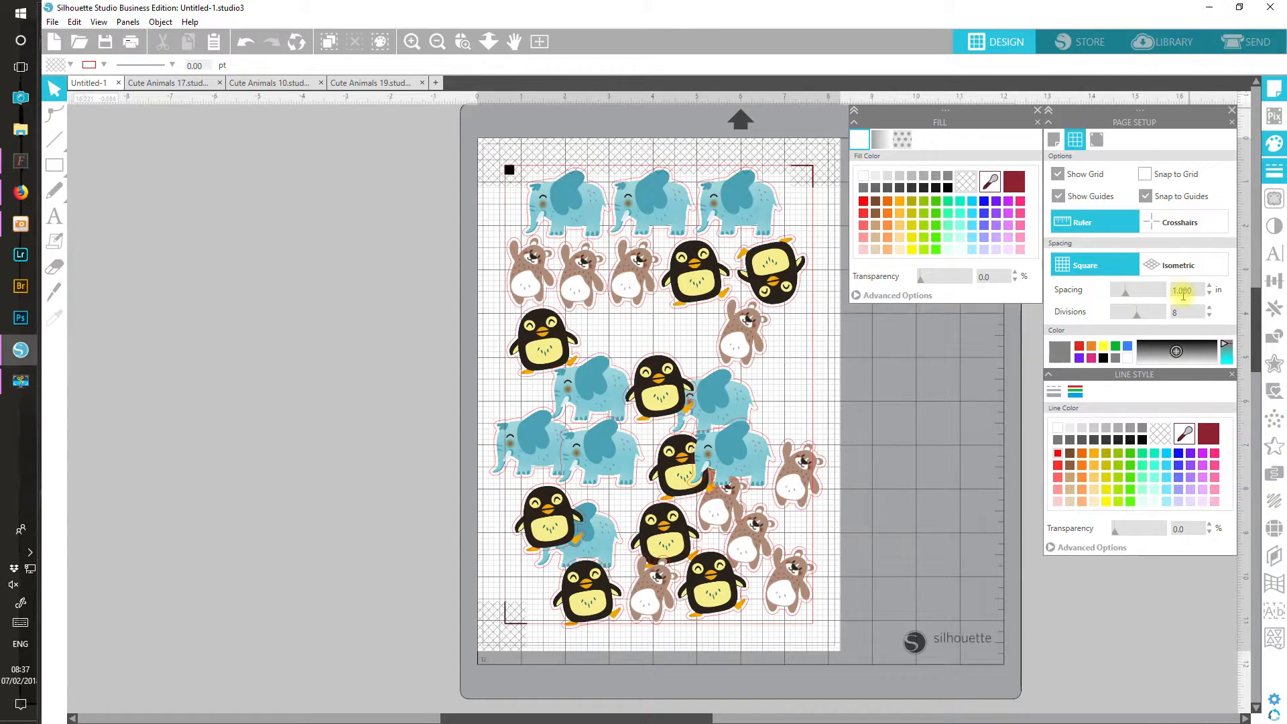
- Open the page nesting settings and move one bear and one penguin off the page
click(1274, 474)
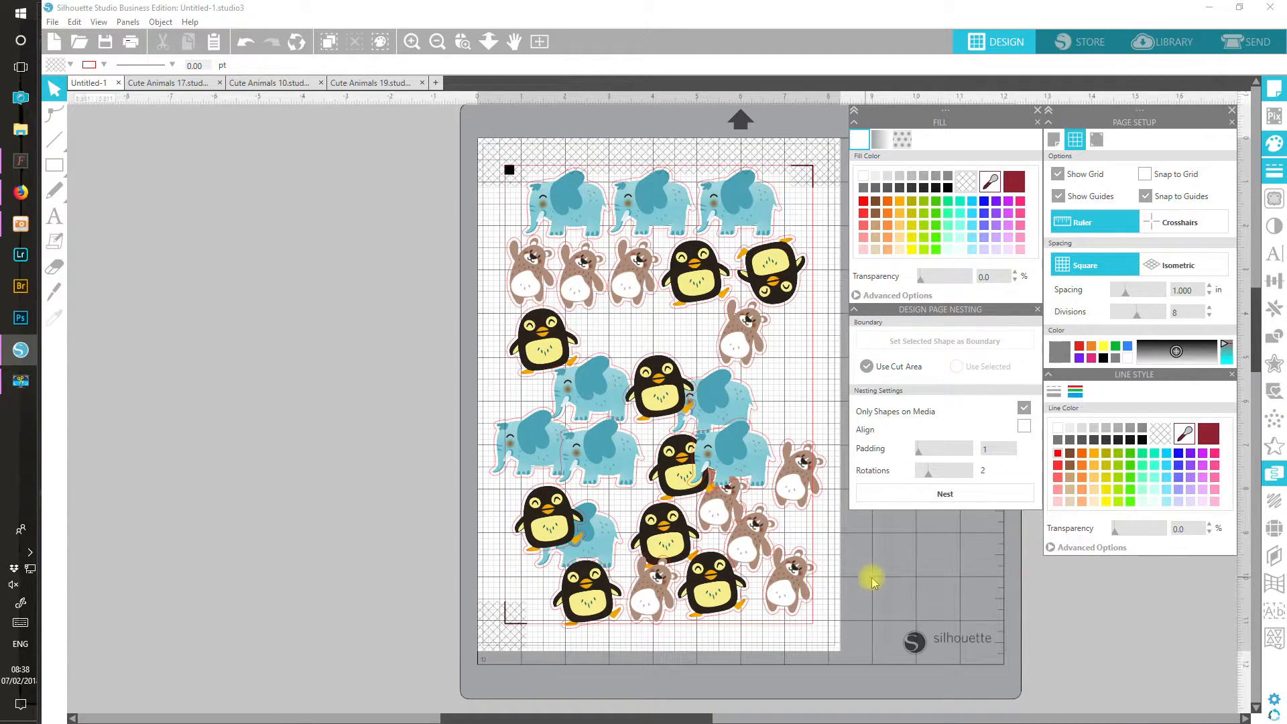
drag(782, 583, 955, 577)
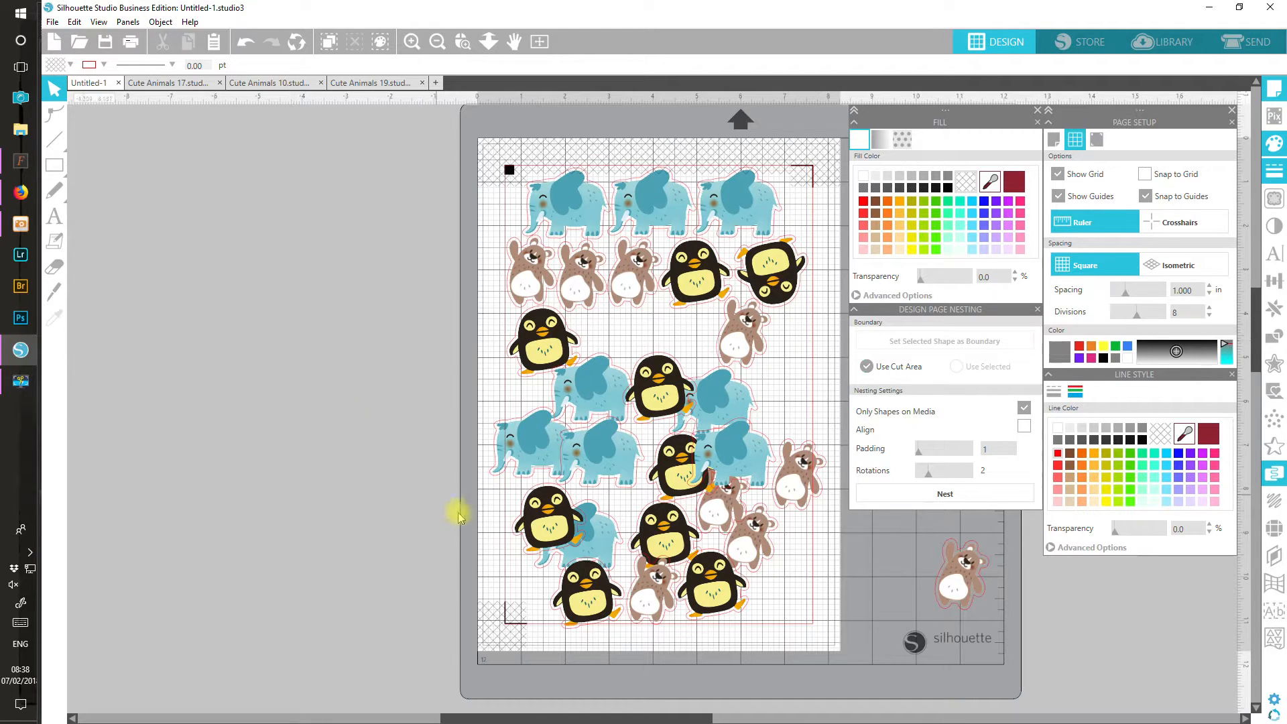
drag(554, 520, 241, 397)
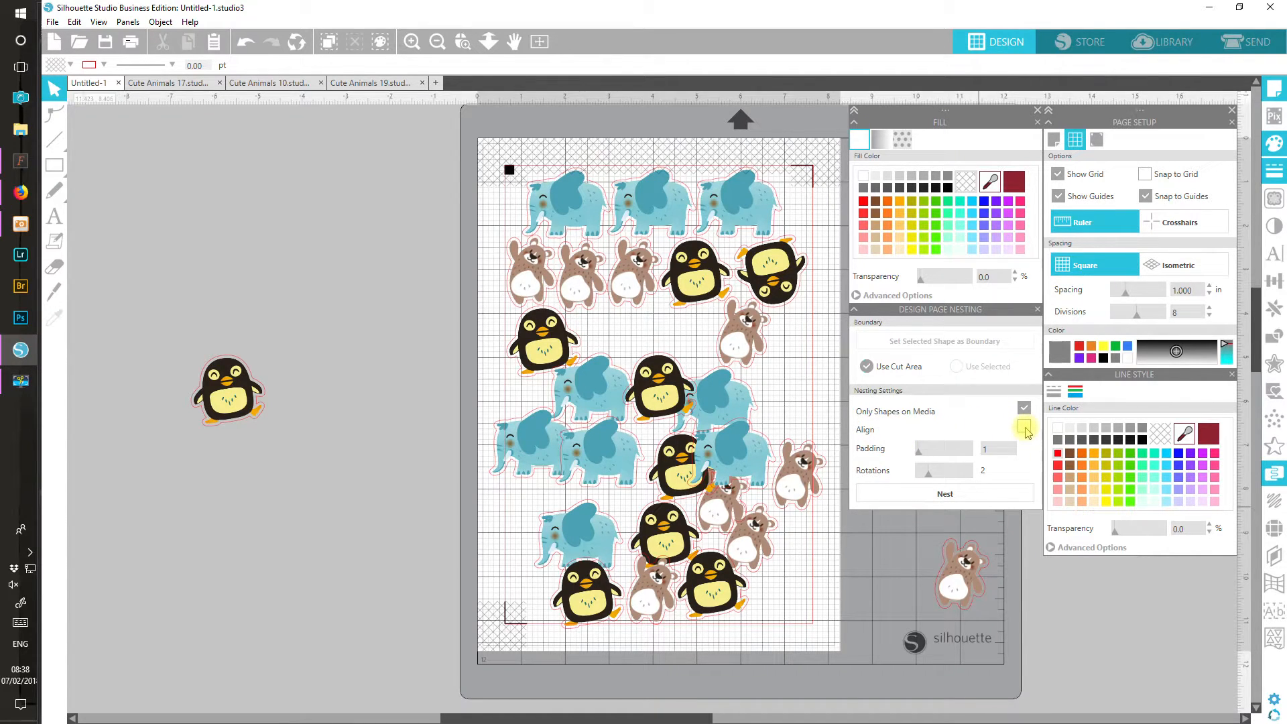
- Try nesting the stickers without Align, using padding 1 and 2 rotations, and undo the nesting
click(929, 494)
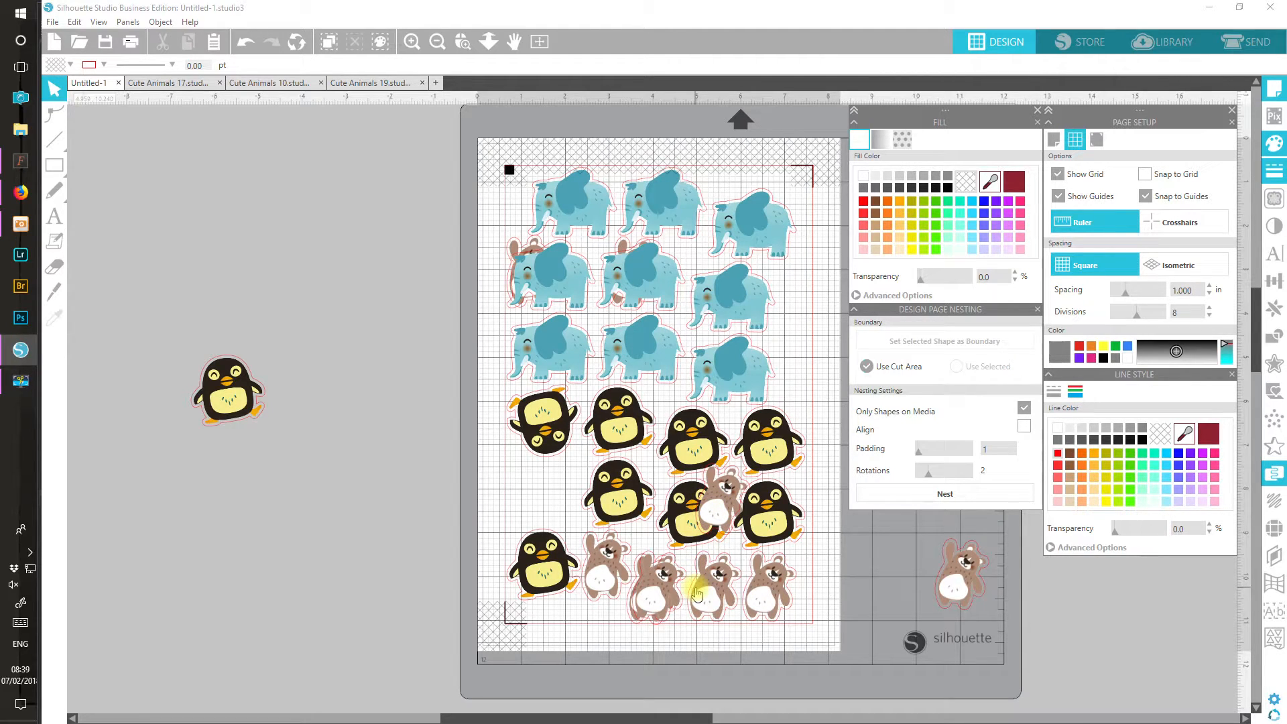
click(243, 44)
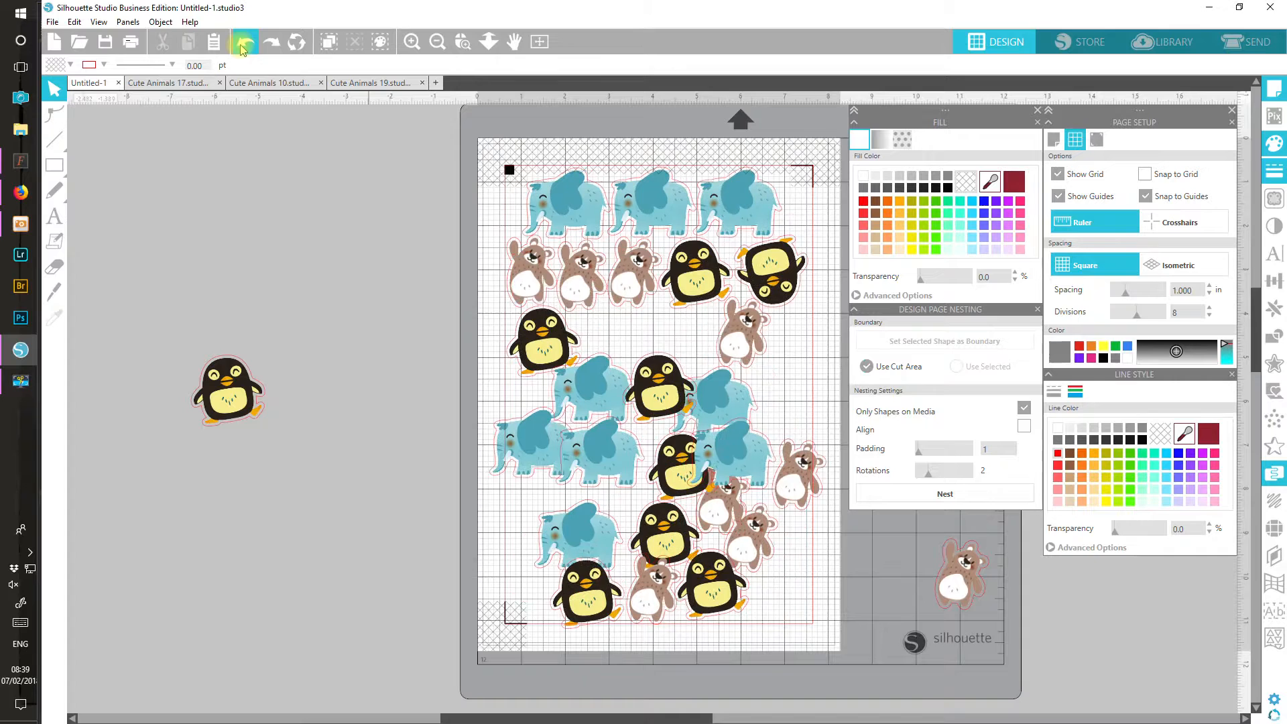
- Turn on Align for nesting, try the nesting with padding 1 and 2 rotations, and undo that arrangement
click(1025, 429)
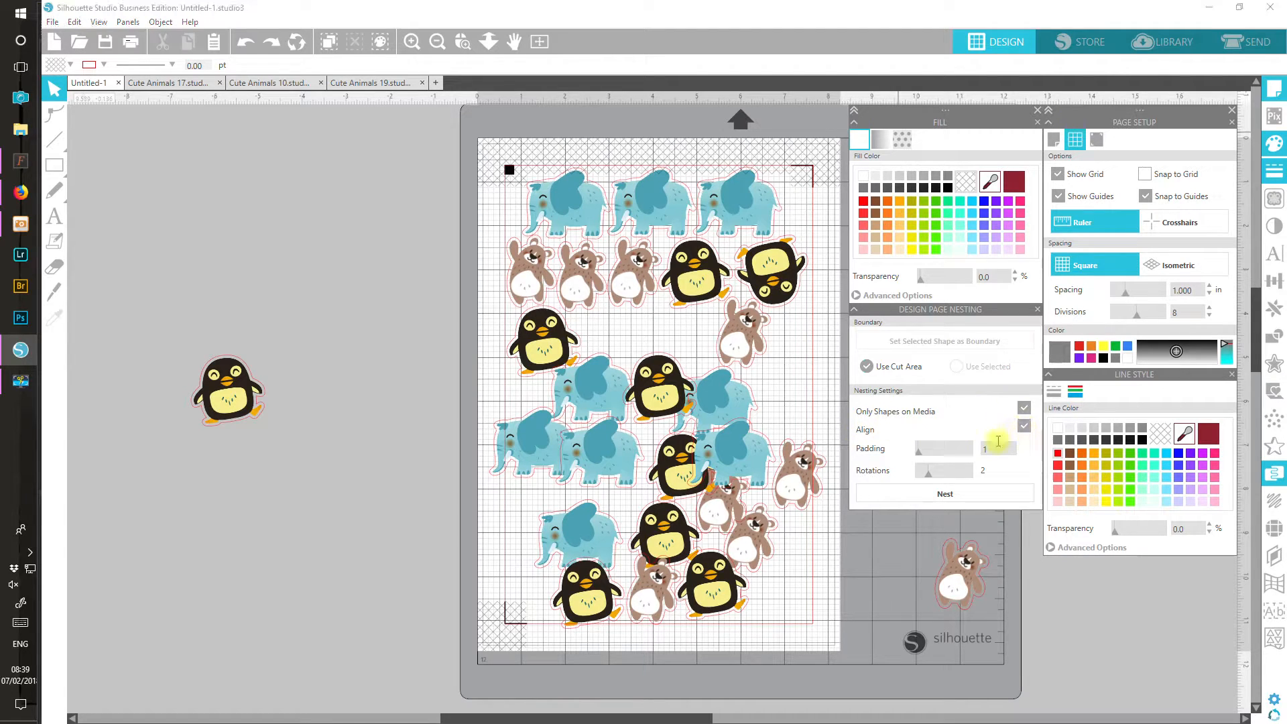
click(912, 496)
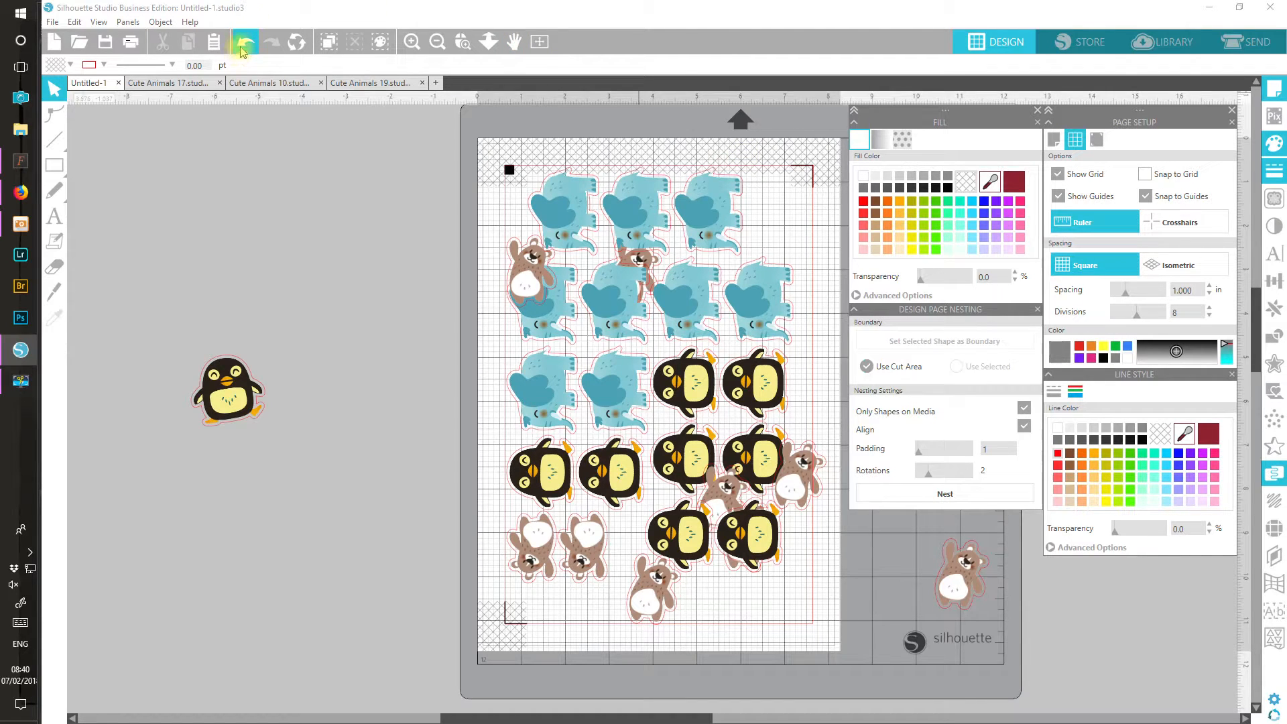
click(245, 43)
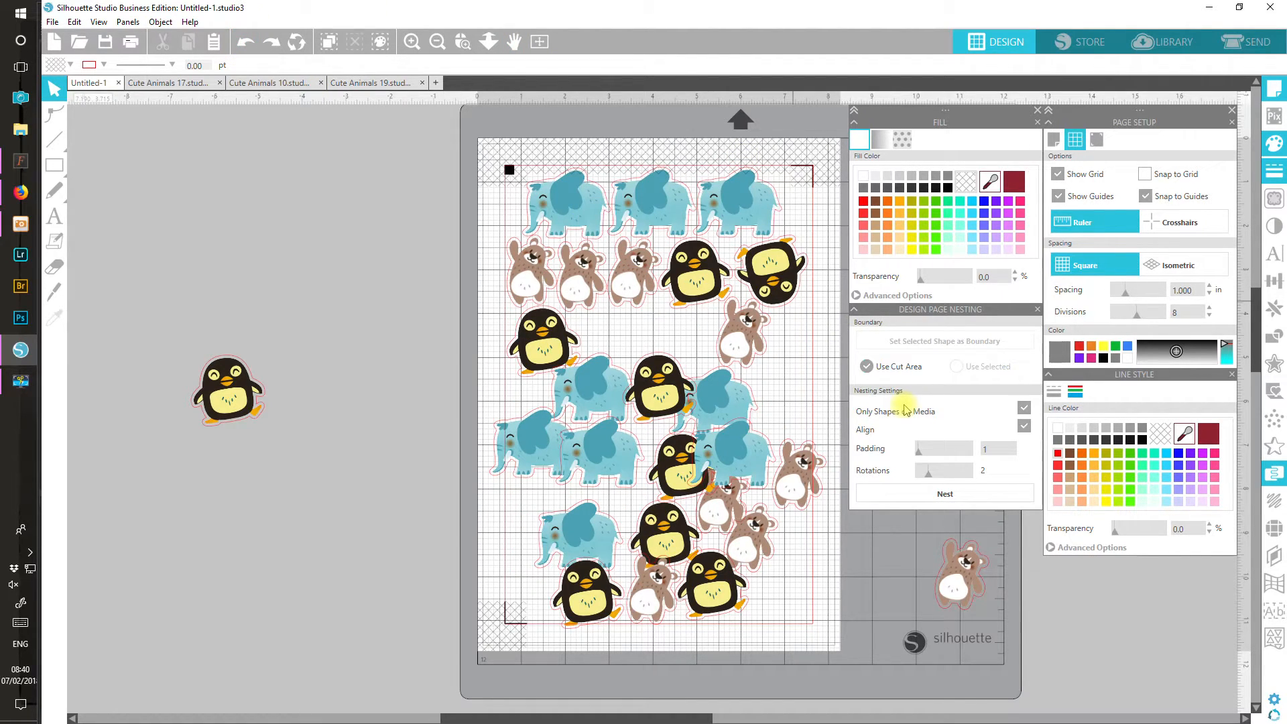
- Nest the stickers with padding 0 and 4 rotations, and move the two overlapped bears off the page
click(918, 451)
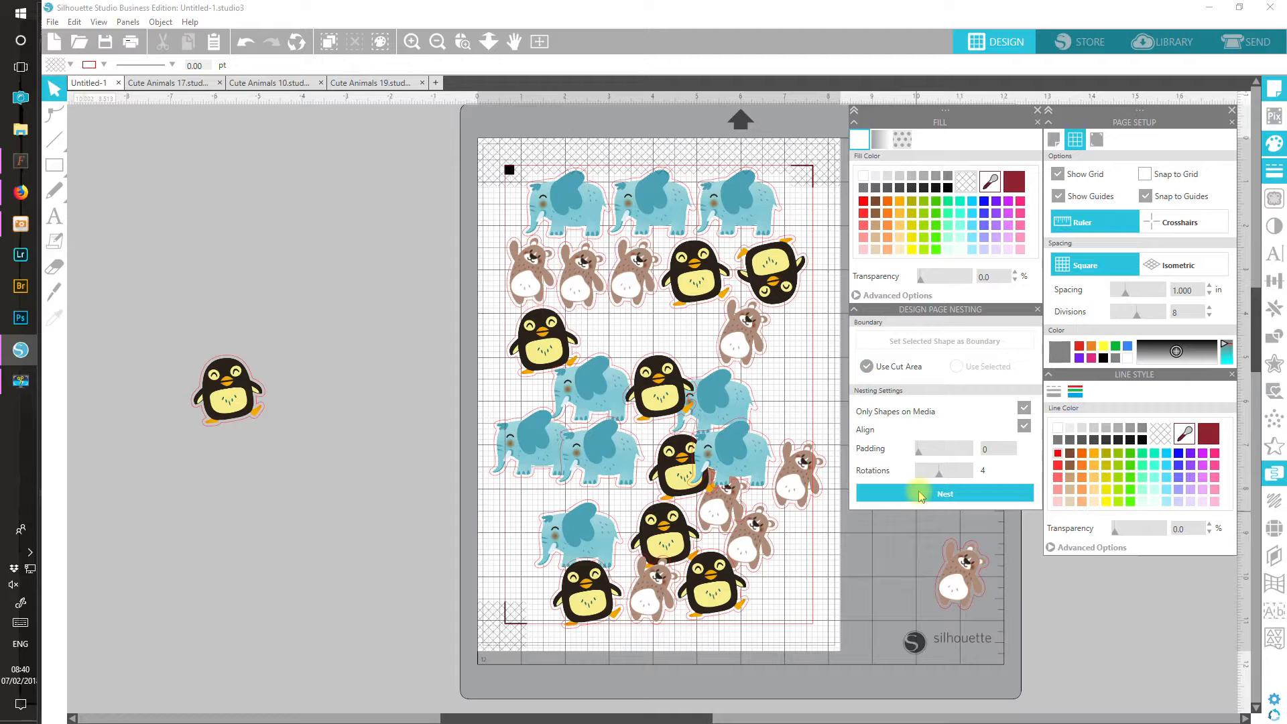
click(921, 496)
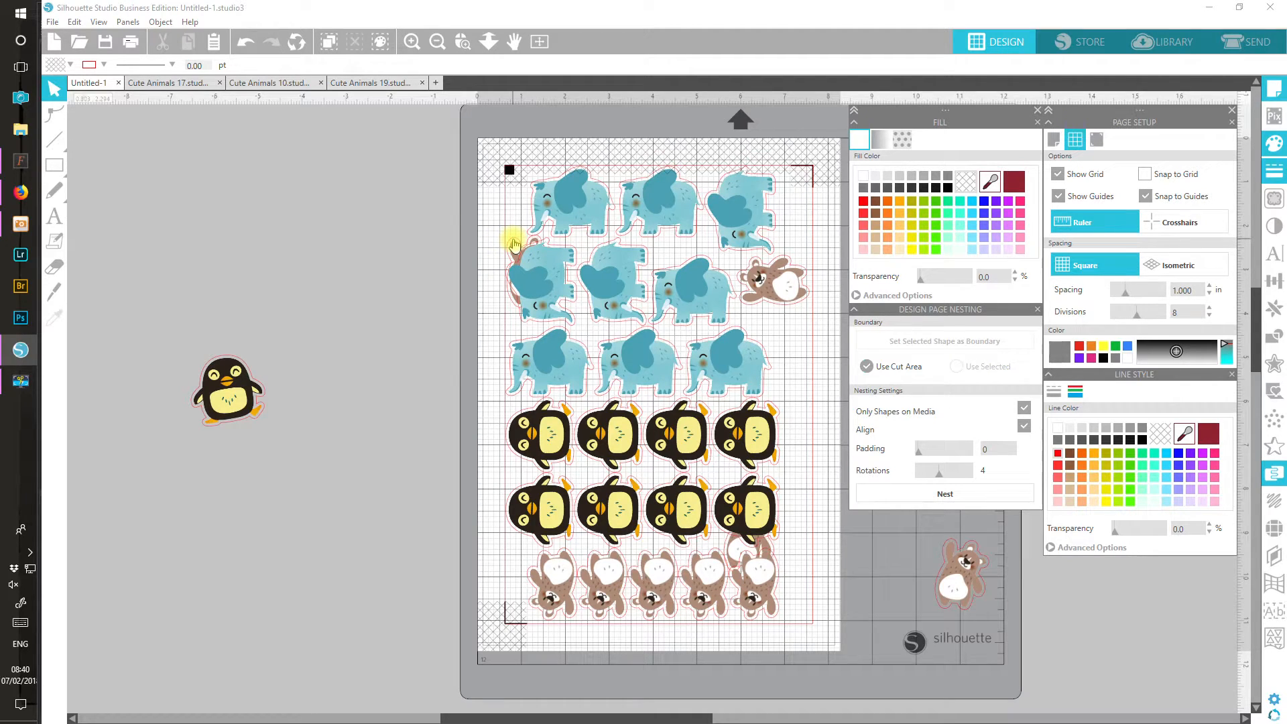
drag(513, 244, 387, 251)
click(554, 645)
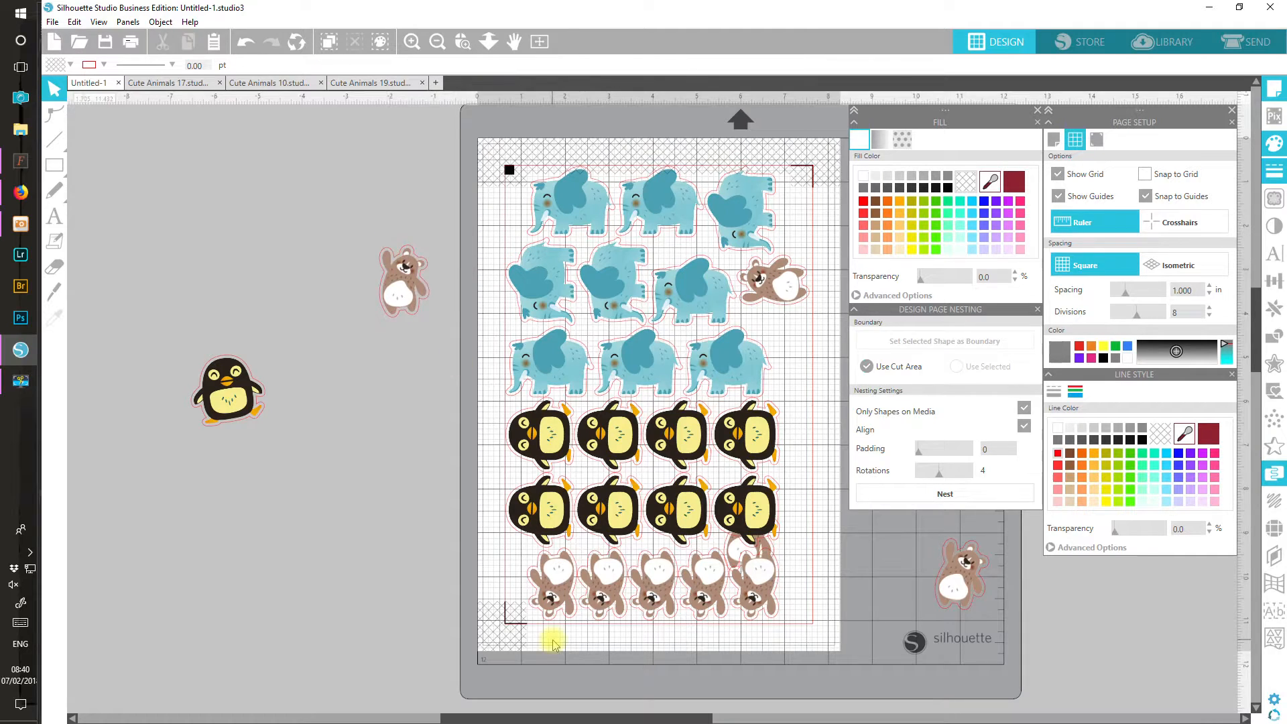
click(736, 542)
drag(735, 541, 364, 473)
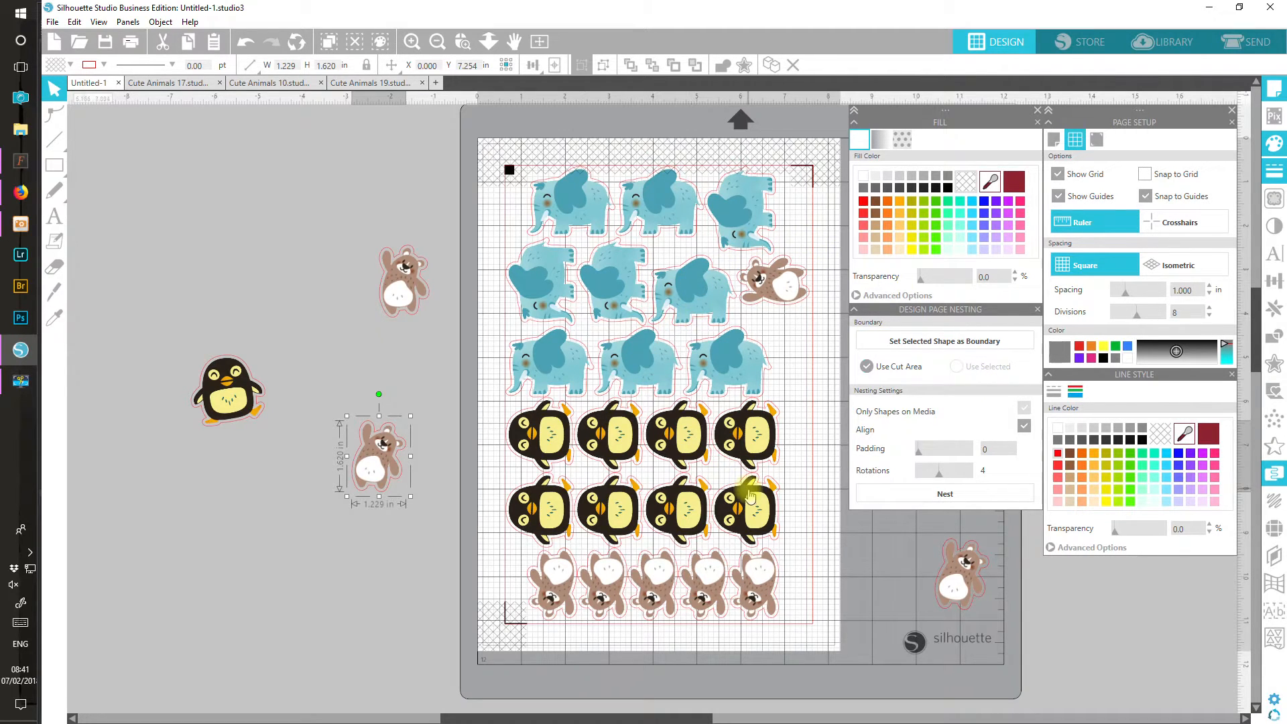
- Move the upright elephant and the sideways bear in the second row up to tighten the gaps above them
click(696, 302)
drag(695, 305, 766, 294)
click(768, 297)
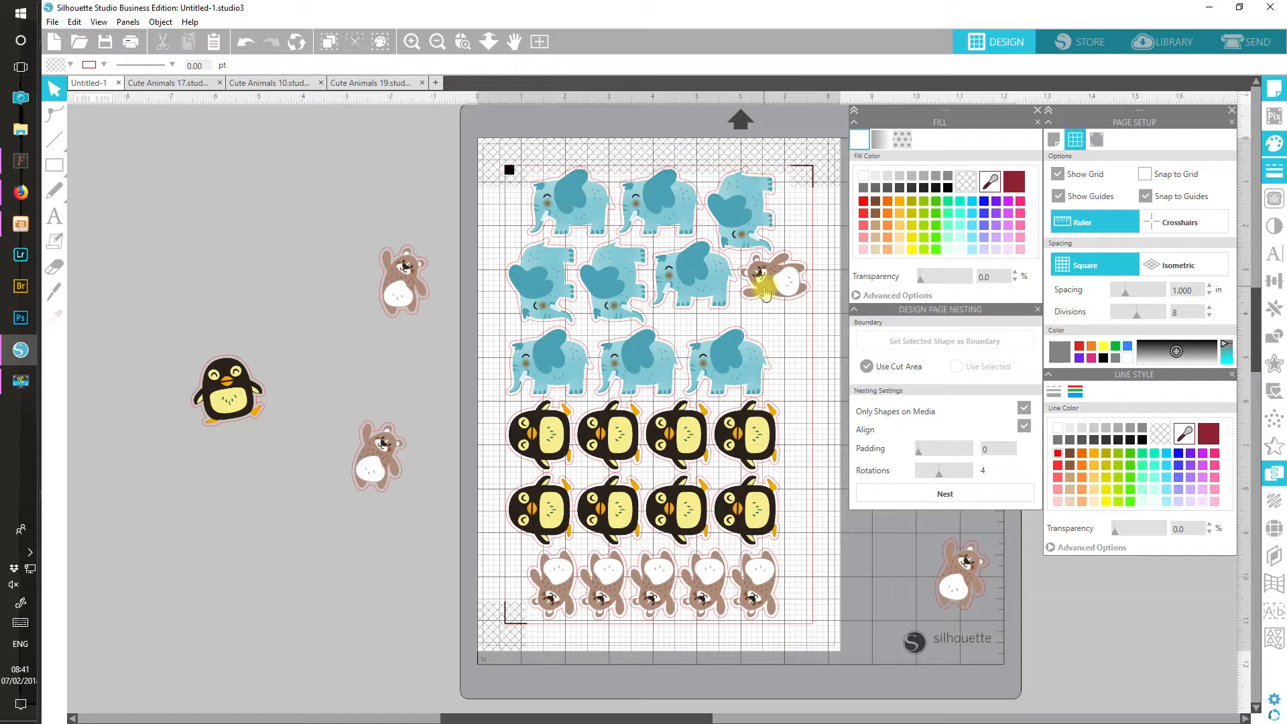
- Move the third row's last elephant up beneath the sideways bear and fit the middle elephant closely beside it
drag(733, 365, 765, 343)
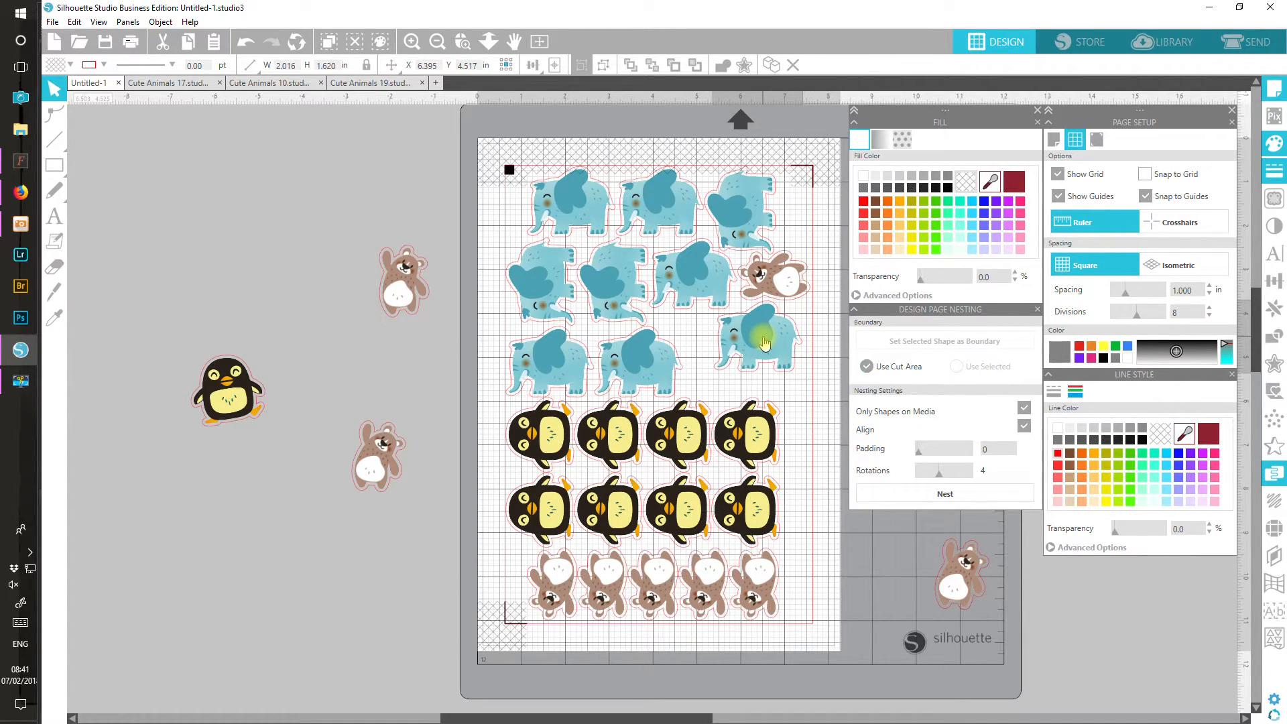
drag(765, 343, 765, 342)
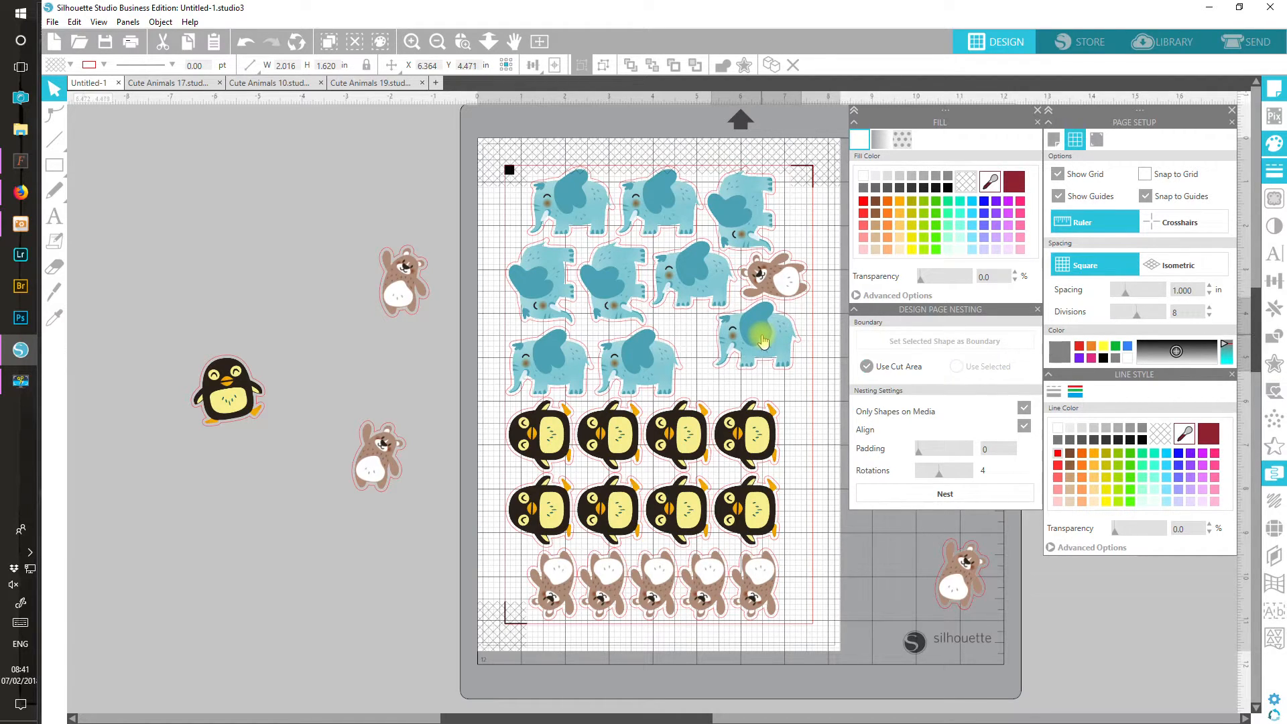
key(Escape)
mouse_move(655, 368)
mouse_down()
mouse_move(691, 359)
mouse_move(671, 359)
mouse_up()
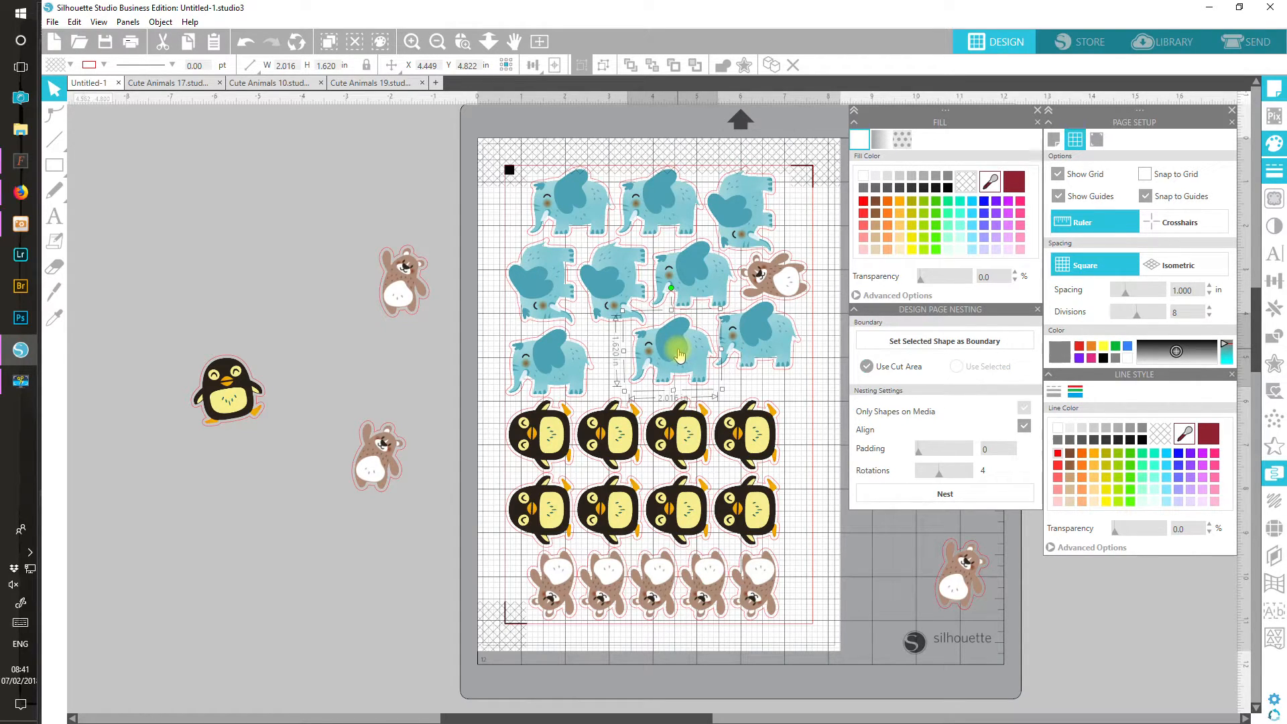
drag(679, 355, 680, 356)
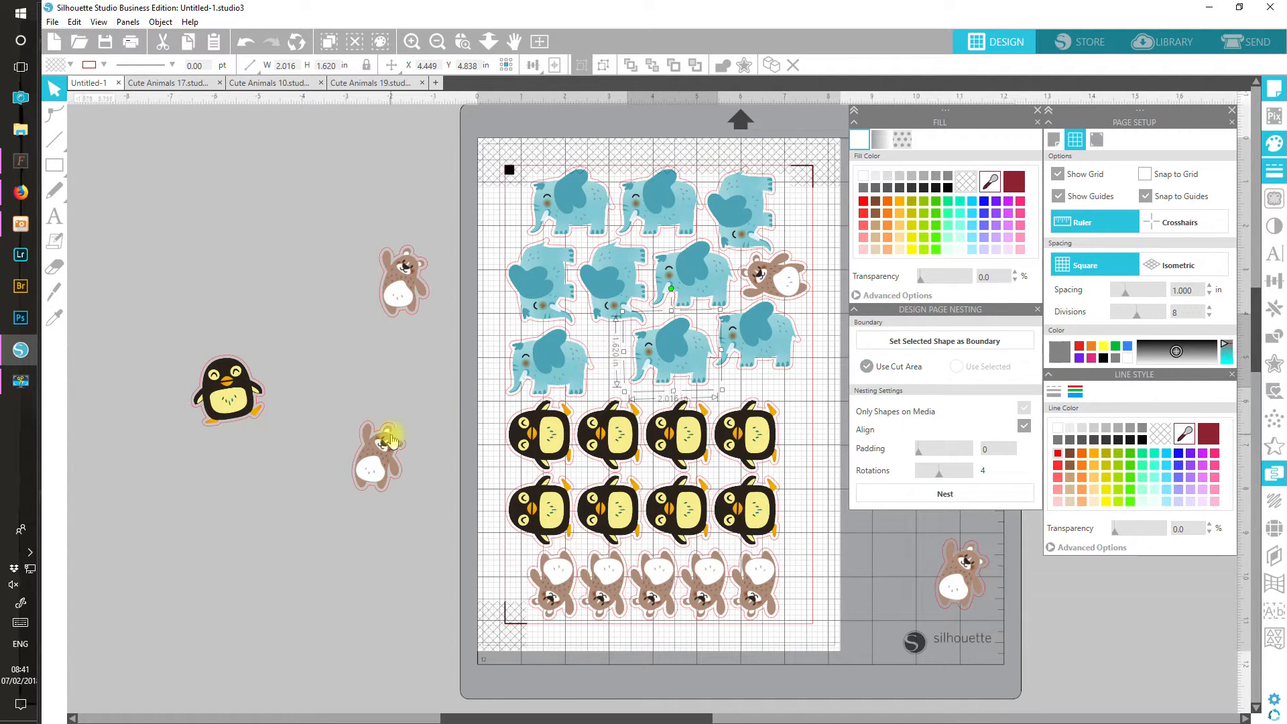
- Shift the last three penguins of the upper penguin row up under the elephants, and slide the third row's first elephant beside its neighbour
drag(375, 450, 403, 408)
drag(737, 436, 782, 412)
drag(695, 438, 716, 429)
drag(619, 431, 643, 422)
click(495, 353)
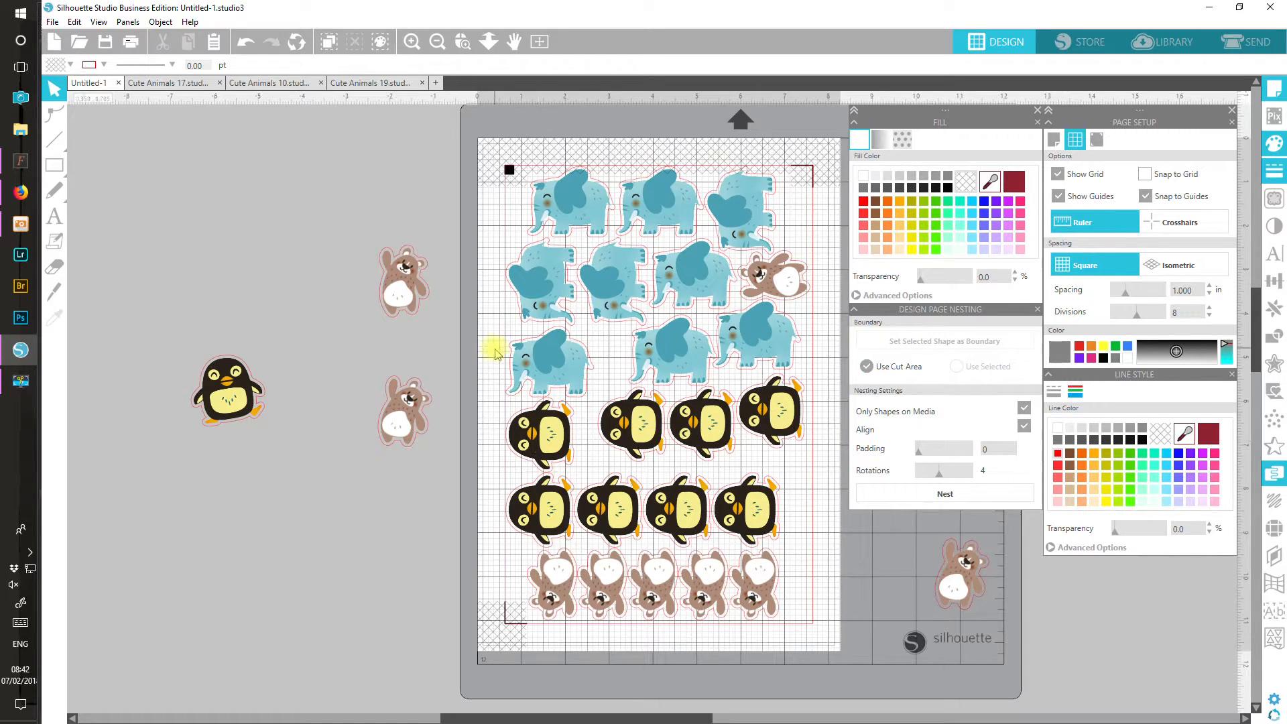
drag(554, 365, 594, 366)
mouse_move(416, 417)
mouse_down()
mouse_move(544, 376)
mouse_move(426, 401)
mouse_up()
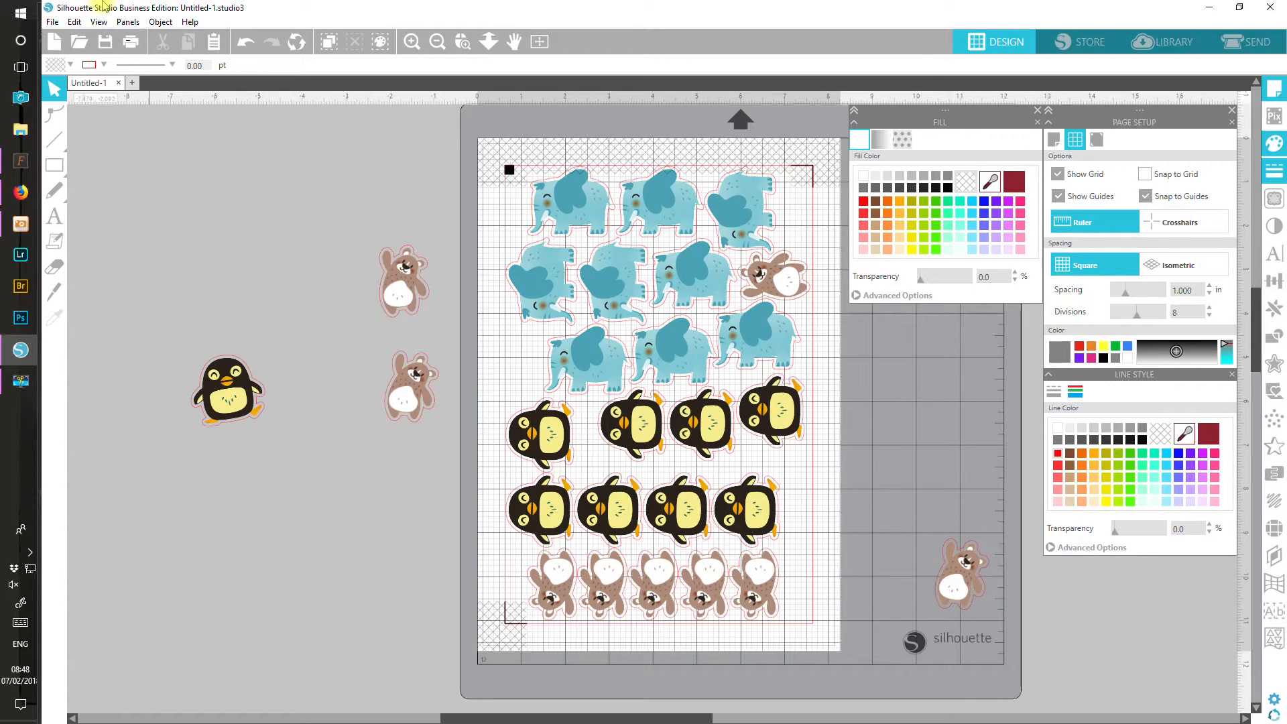
- Open Cute Animals 17.png and select a trace area of about 6.8 by 6.9 in around the whole penguin
click(81, 44)
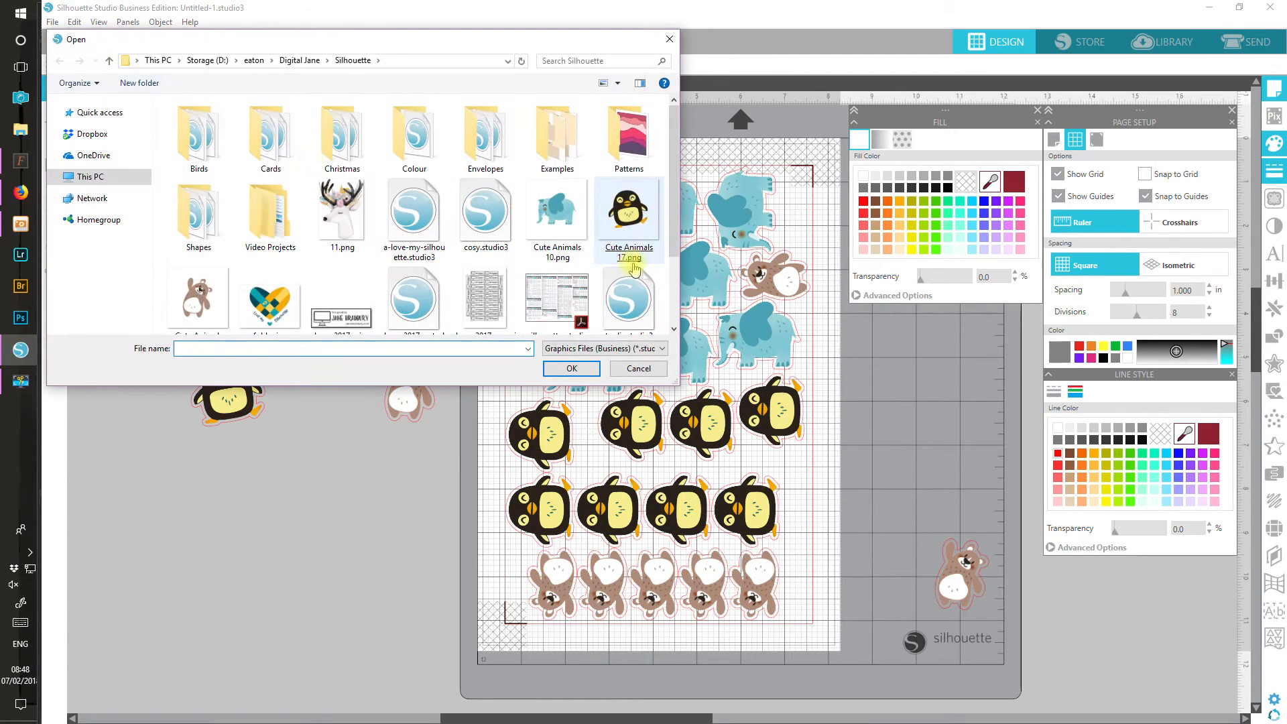
double_click(630, 211)
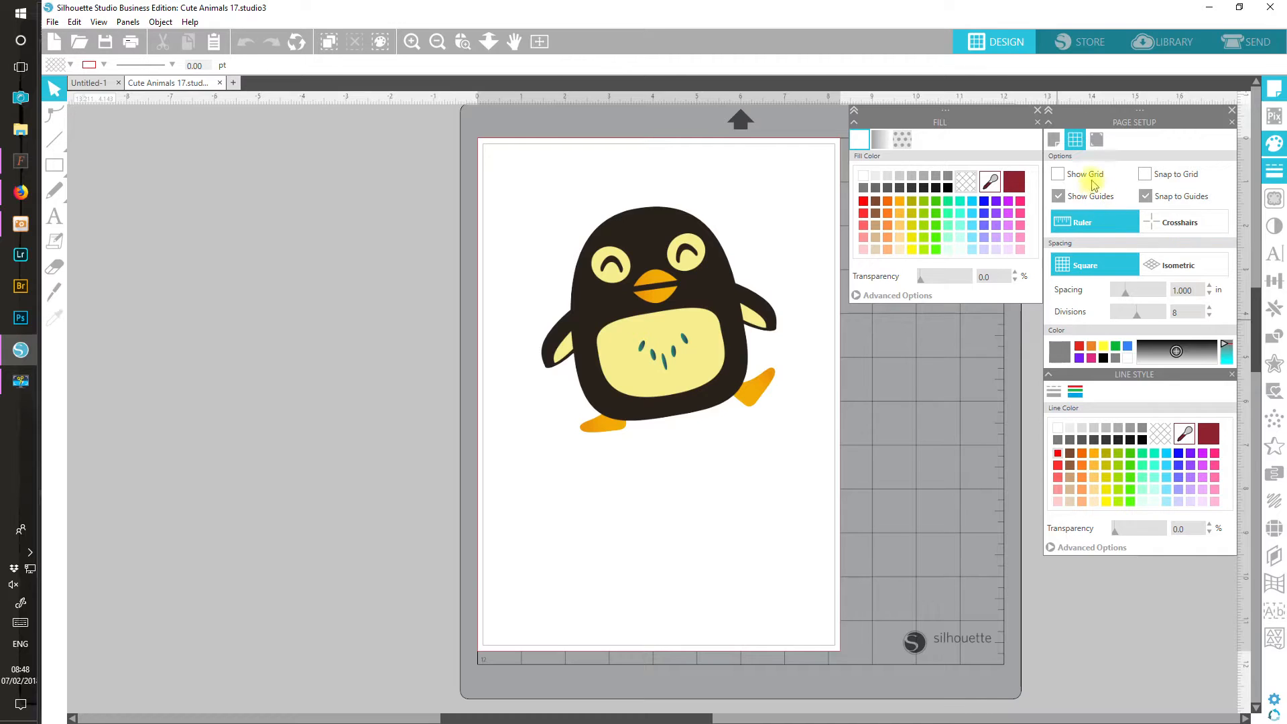
click(1275, 200)
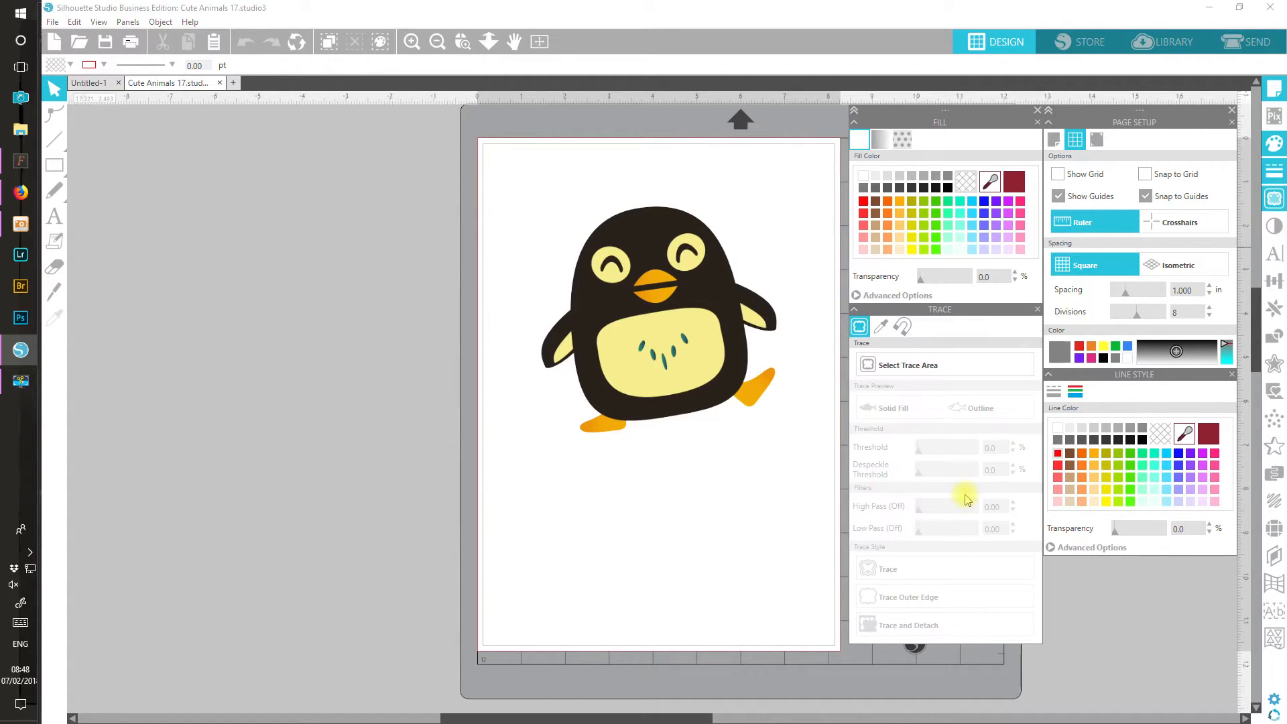
click(878, 365)
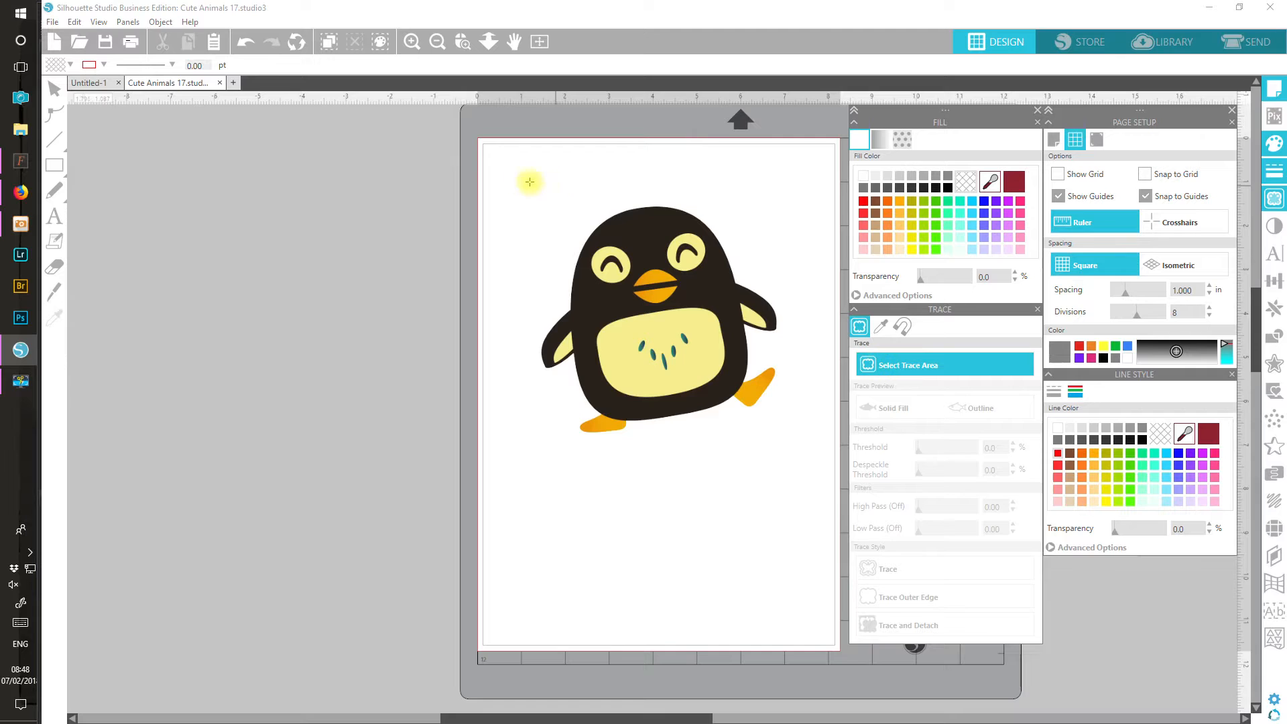
drag(502, 168, 802, 475)
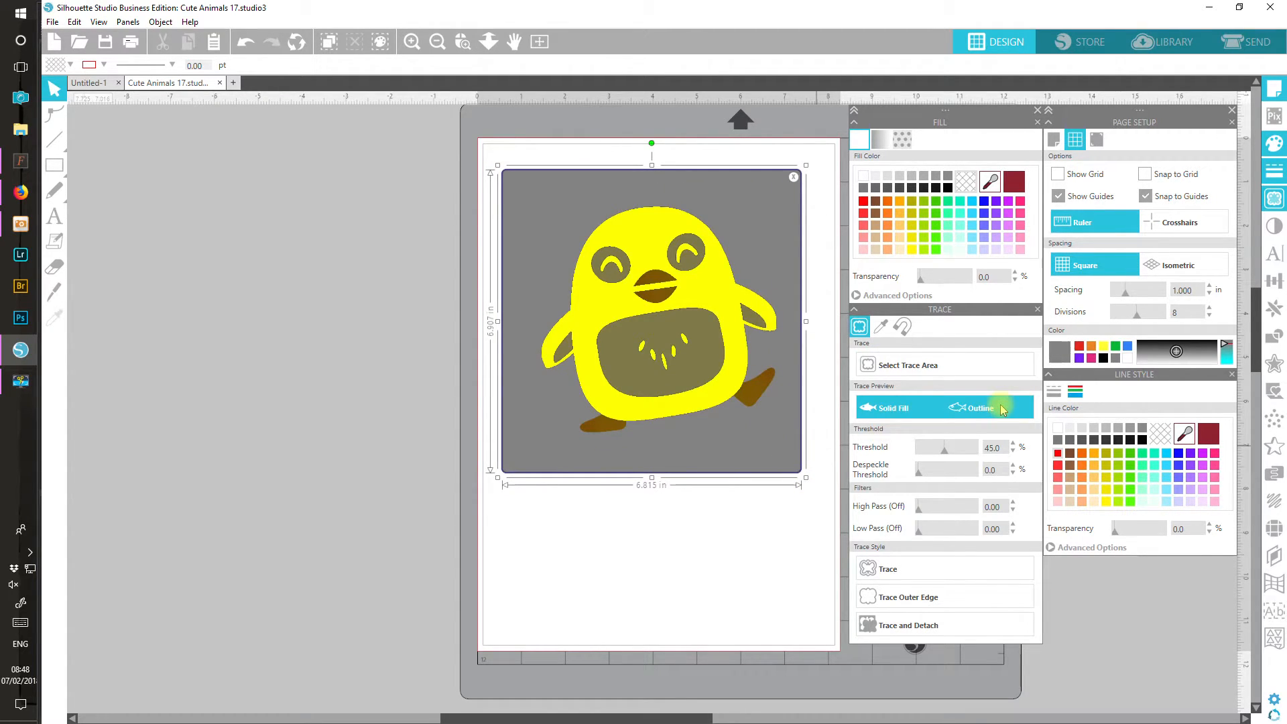
- Set the trace threshold to 70% and preview the penguin's trace as an outline up close
click(967, 454)
drag(966, 456, 963, 456)
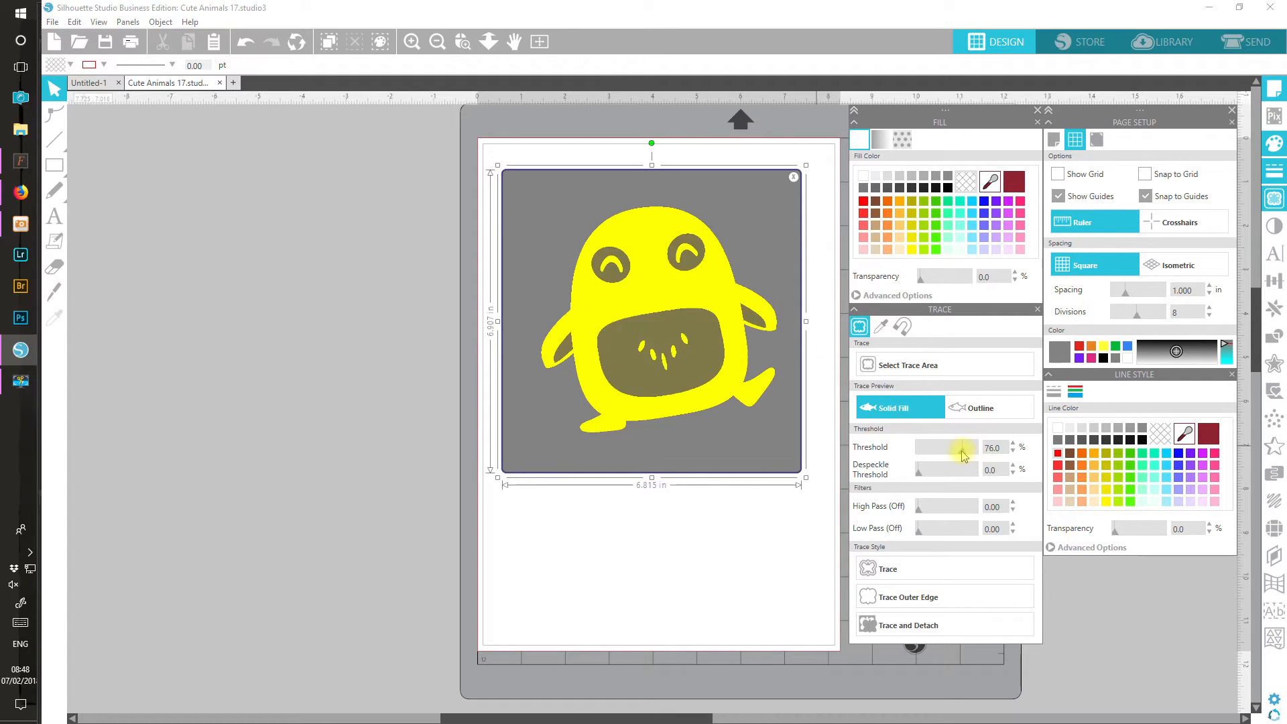
click(975, 407)
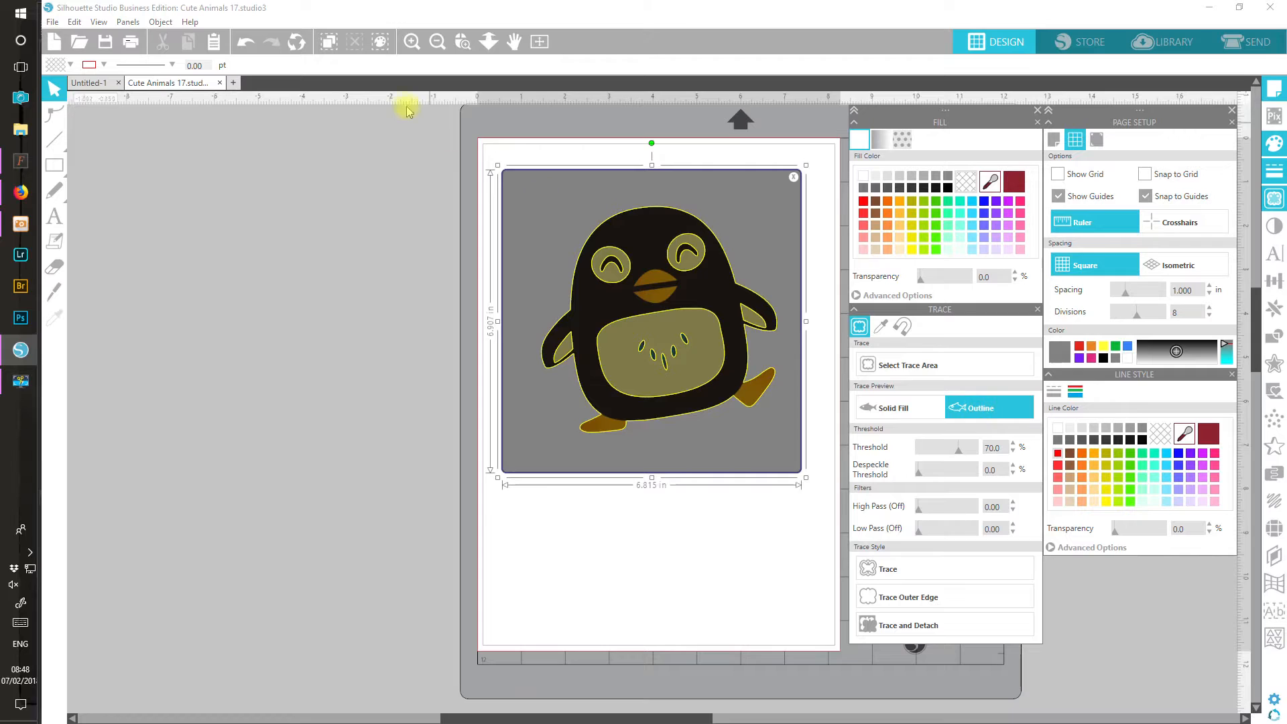
click(411, 41)
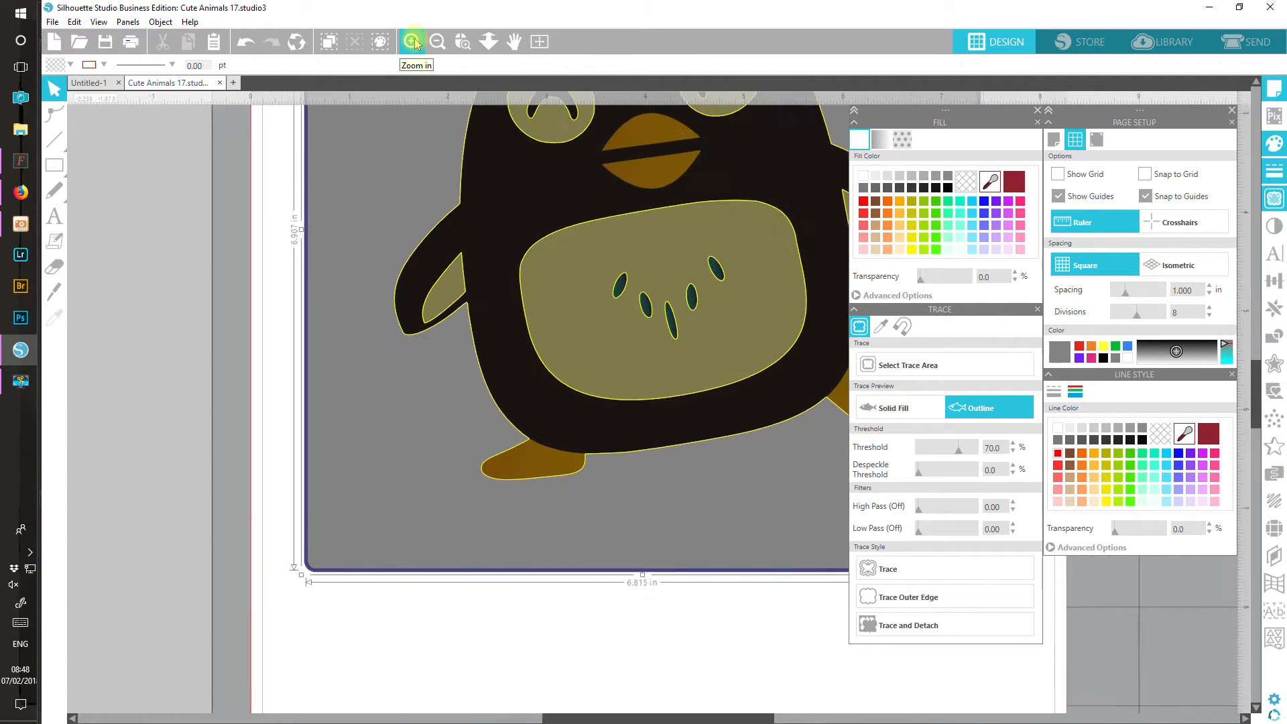
- Trace the outer edge of the penguin after checking the preview line around its foot up close
click(414, 43)
click(414, 43)
click(414, 43)
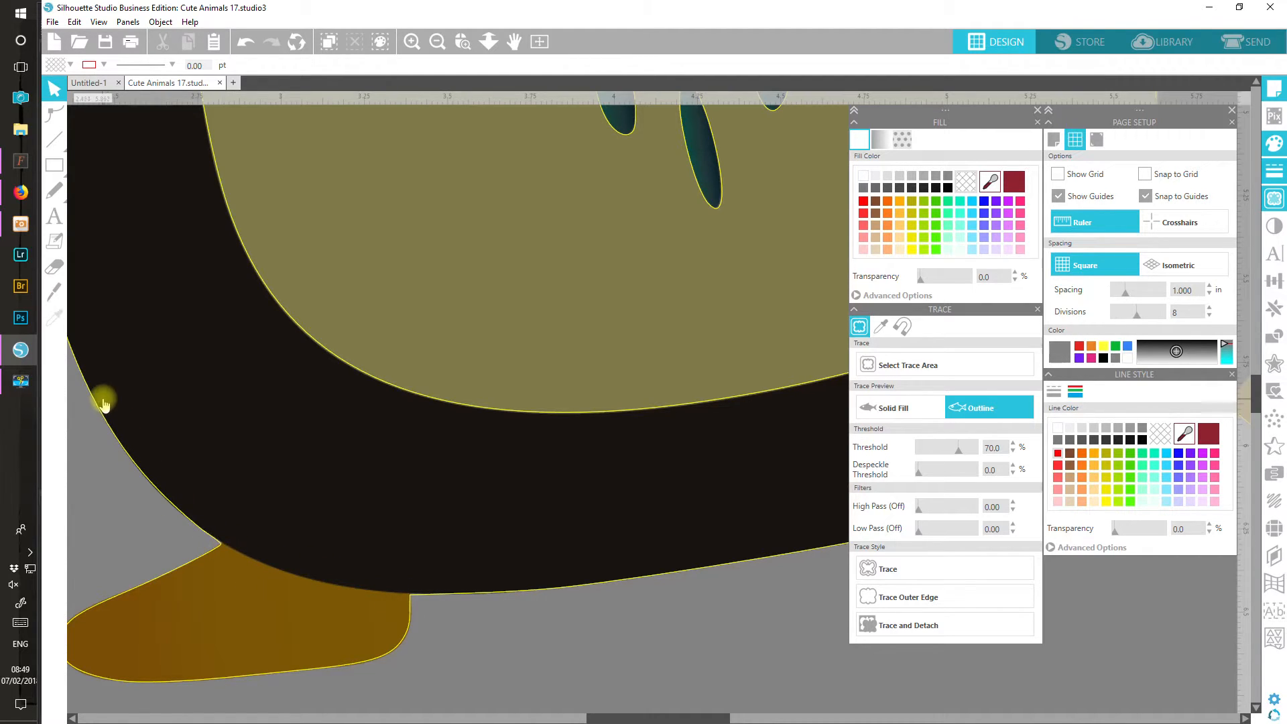
drag(609, 718, 523, 702)
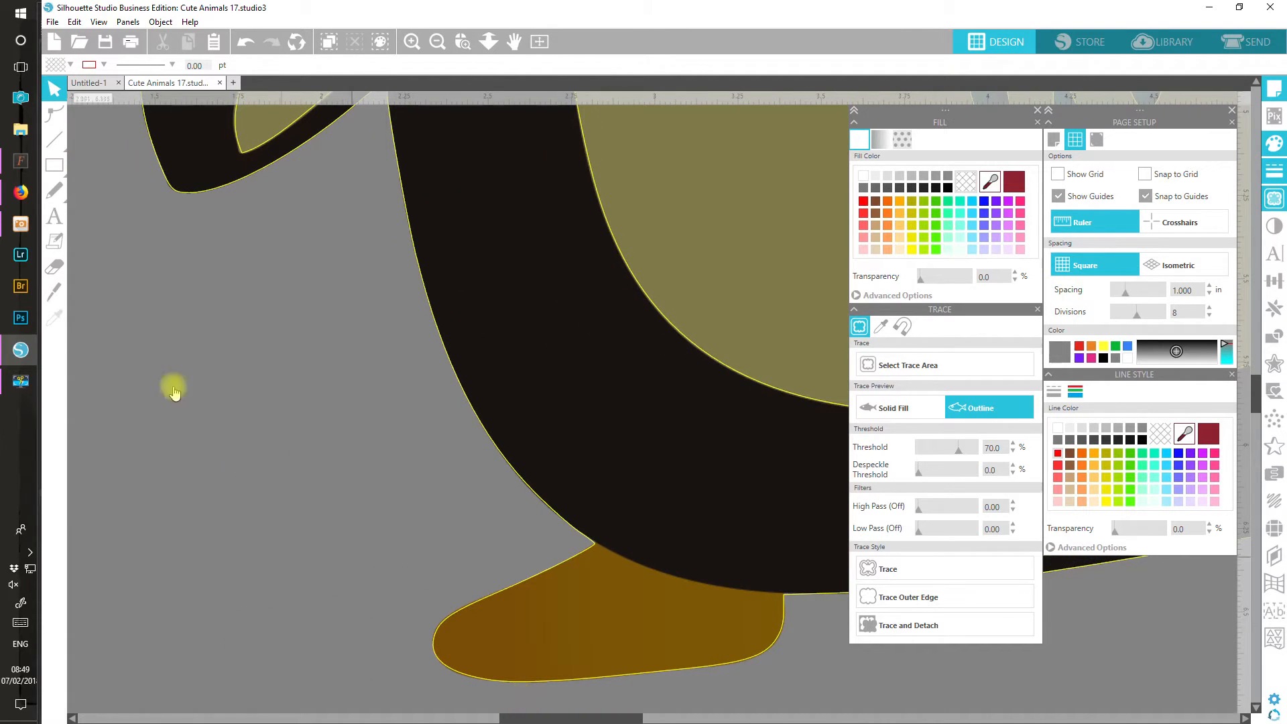
click(915, 597)
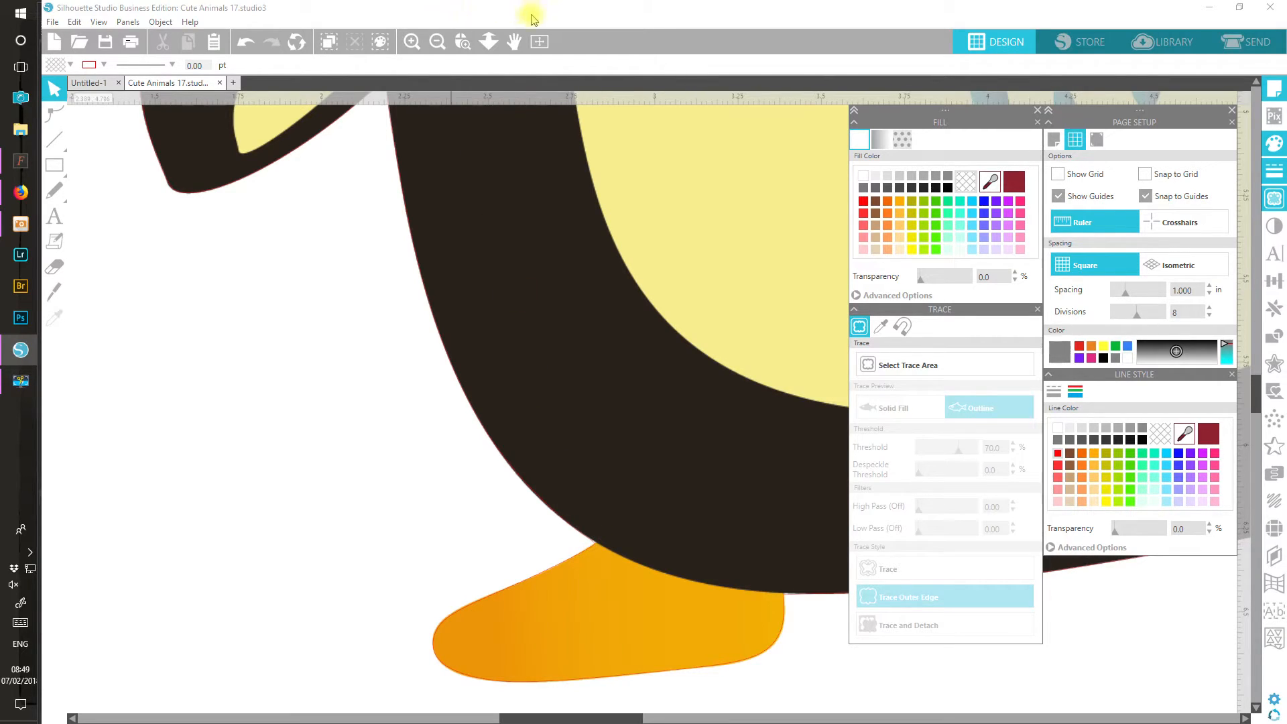
- Select the penguin image together with its traced outline and crop the image to that outline
click(540, 42)
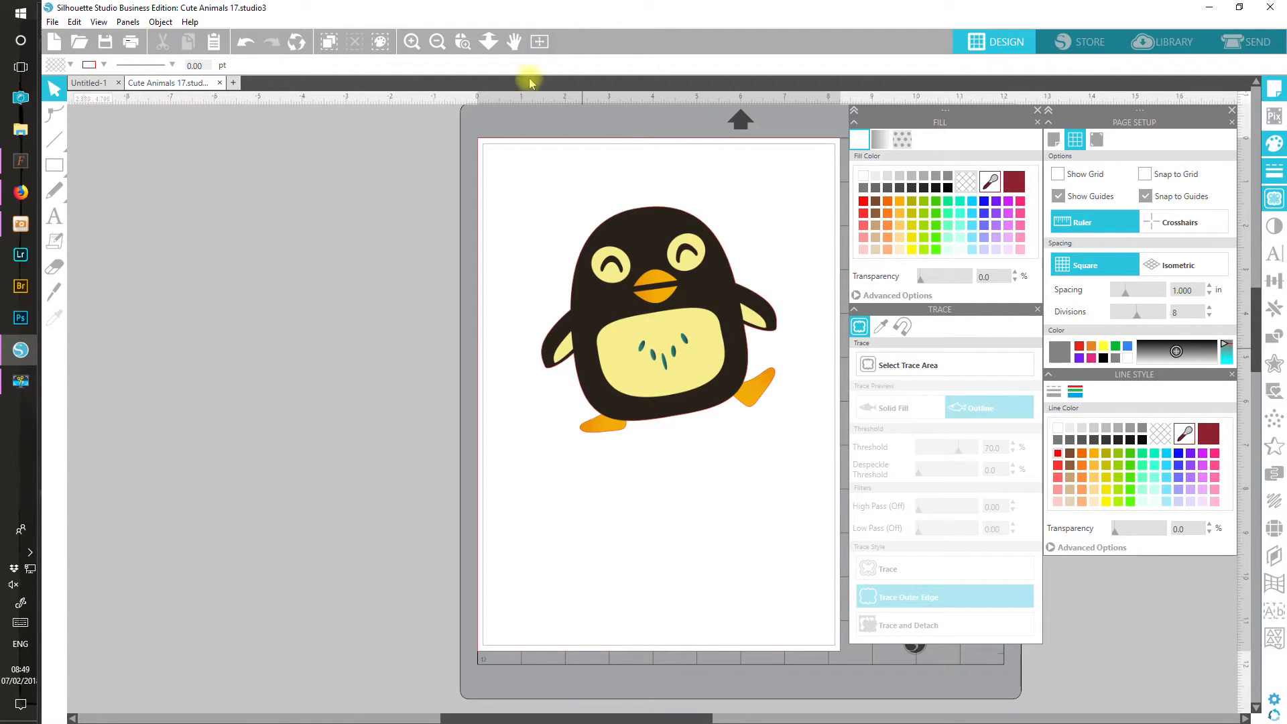
drag(416, 135, 690, 339)
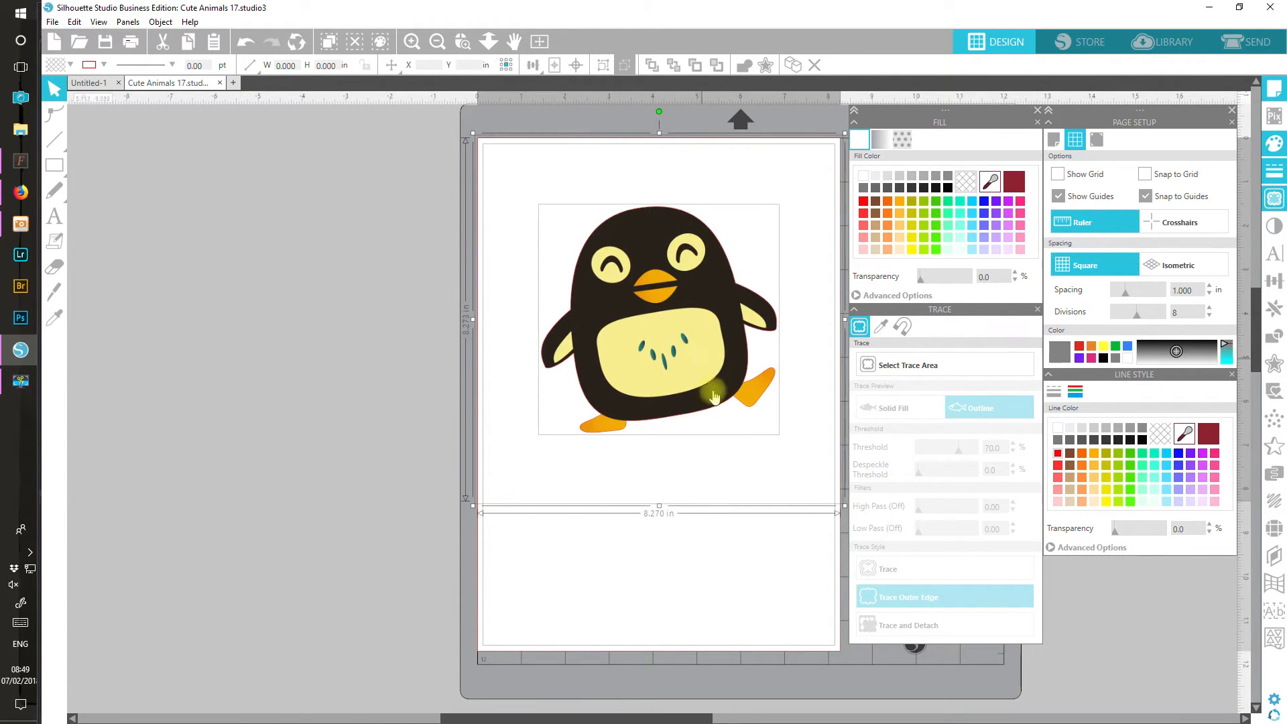
drag(676, 718, 768, 718)
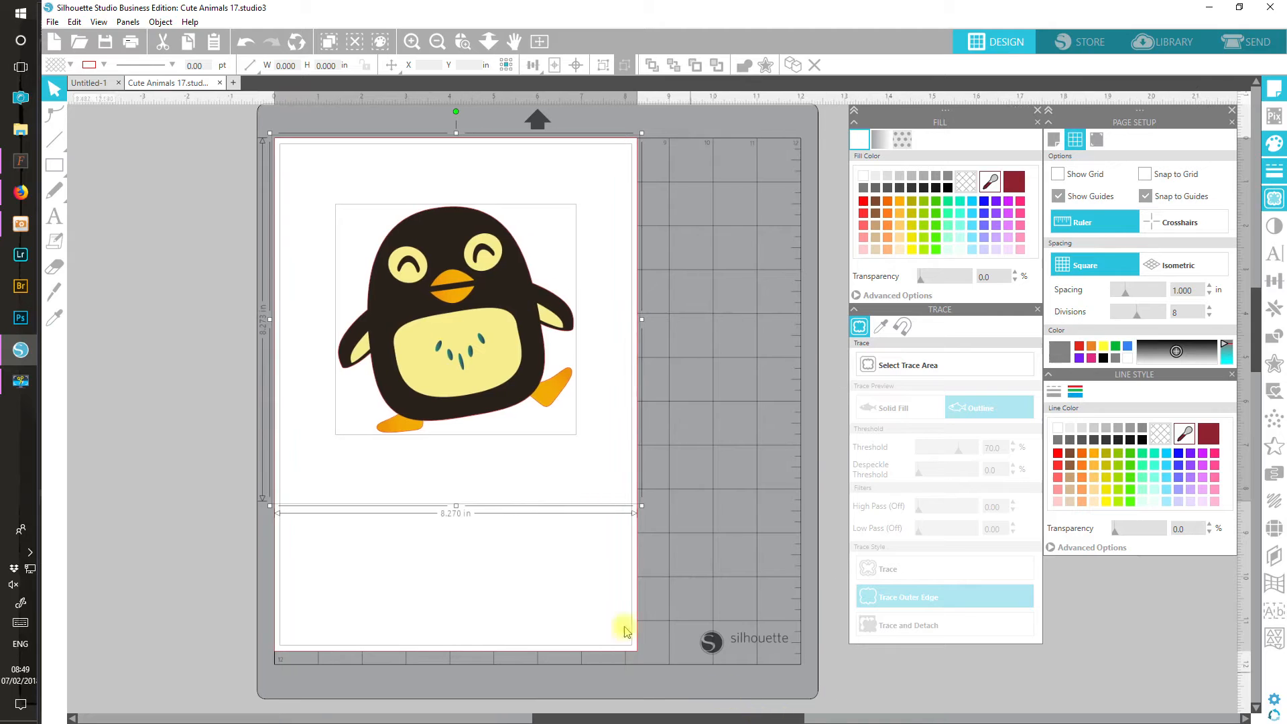
click(1273, 338)
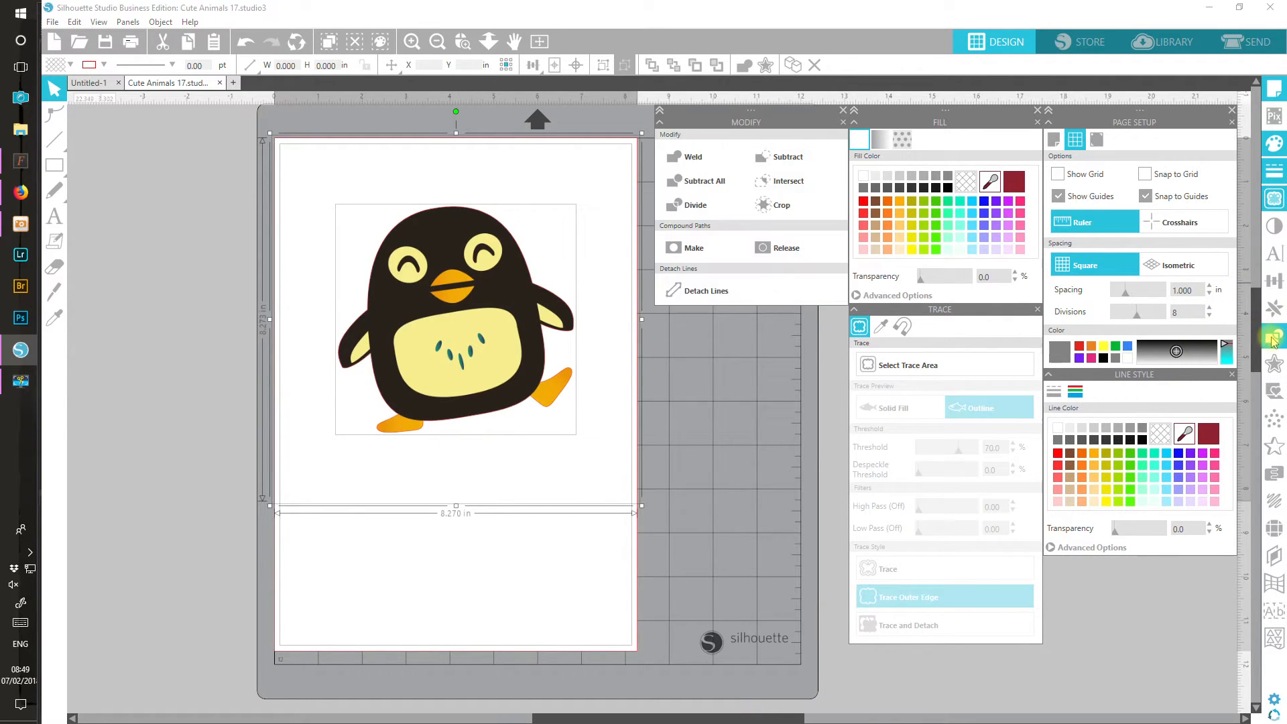
click(779, 205)
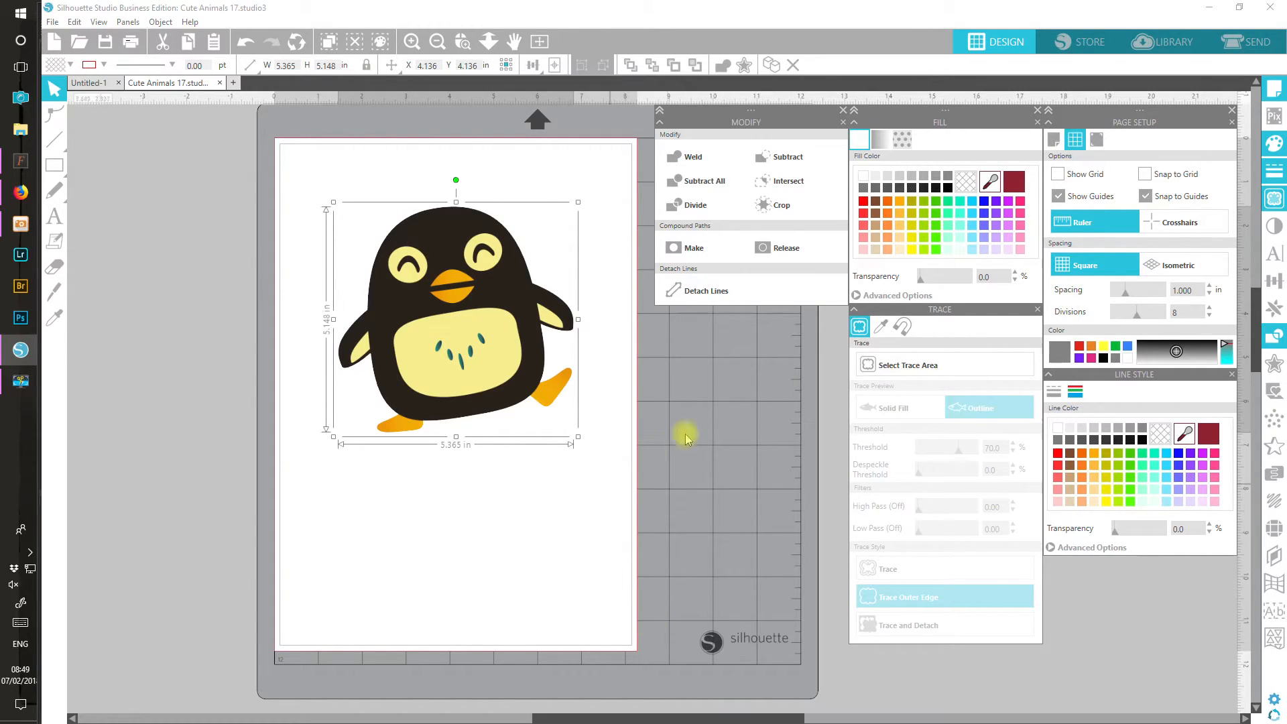
- Give the cropped penguin a red cut line and set its height to 1.6 in, keeping its proportions
click(1058, 453)
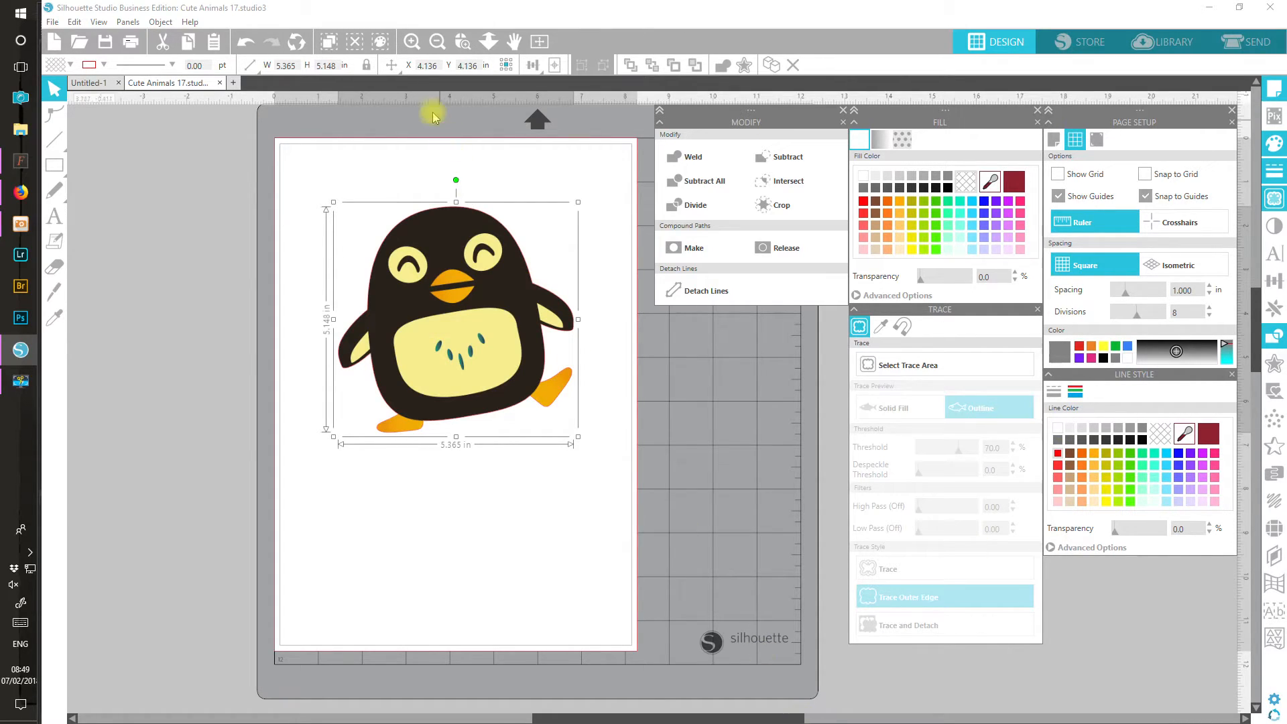
click(329, 65)
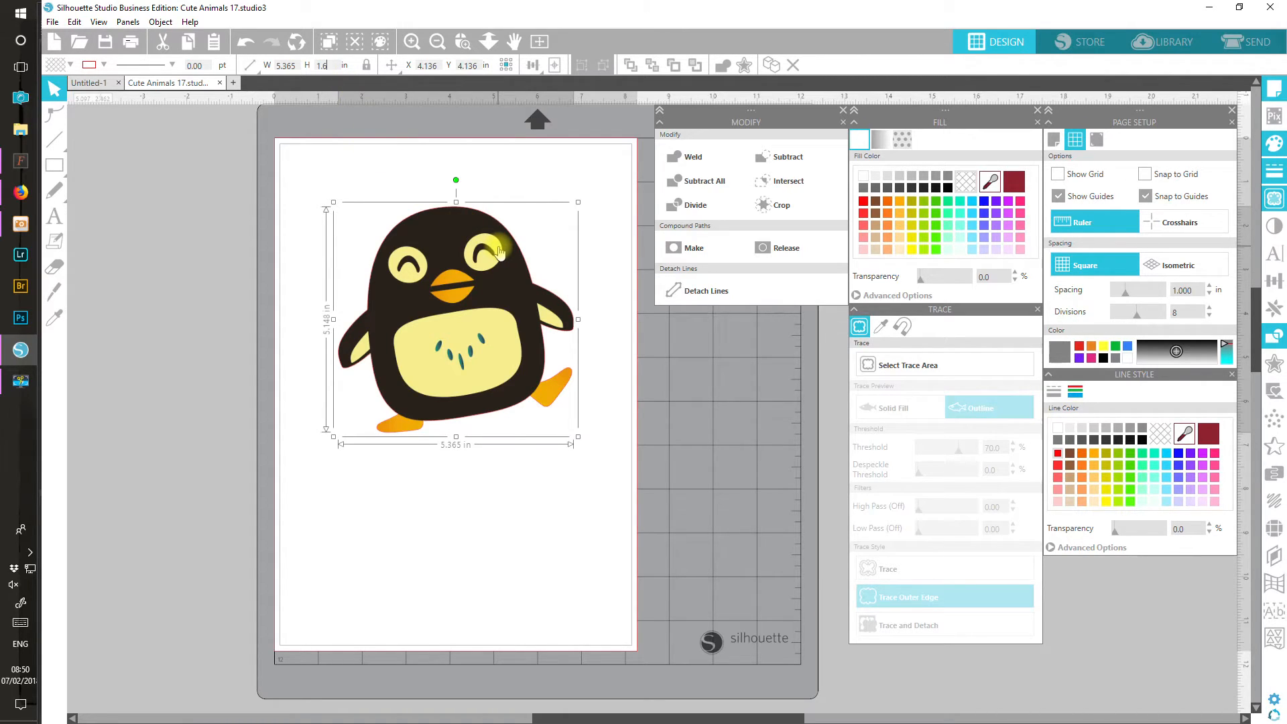
key(Return)
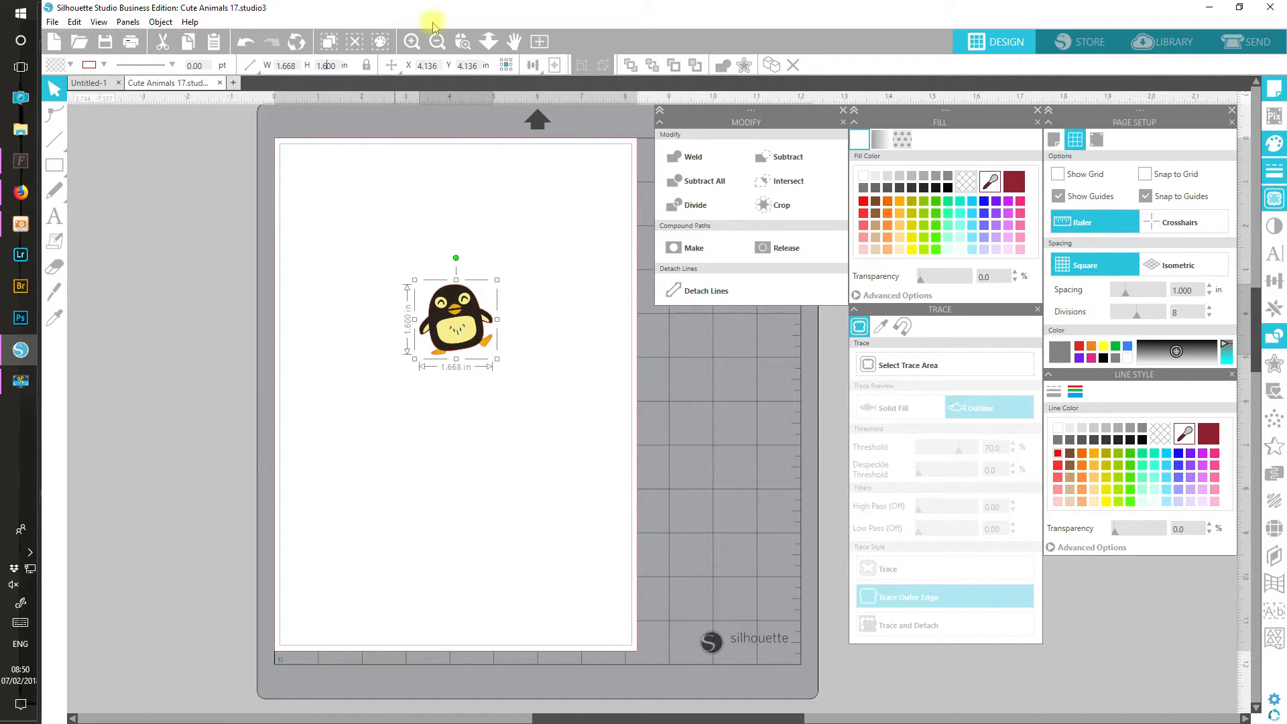
- Examine the cut line of the shrunken penguin up close around its belly, foot and wing
click(462, 42)
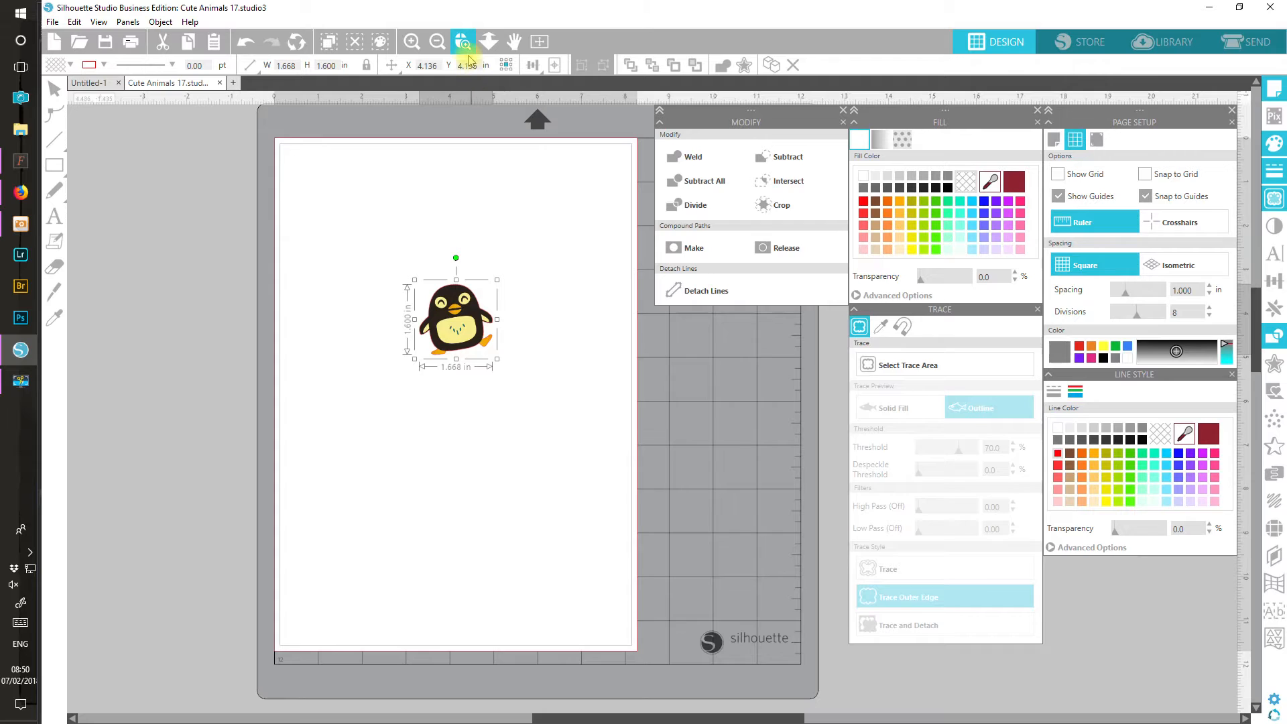
drag(414, 259, 524, 392)
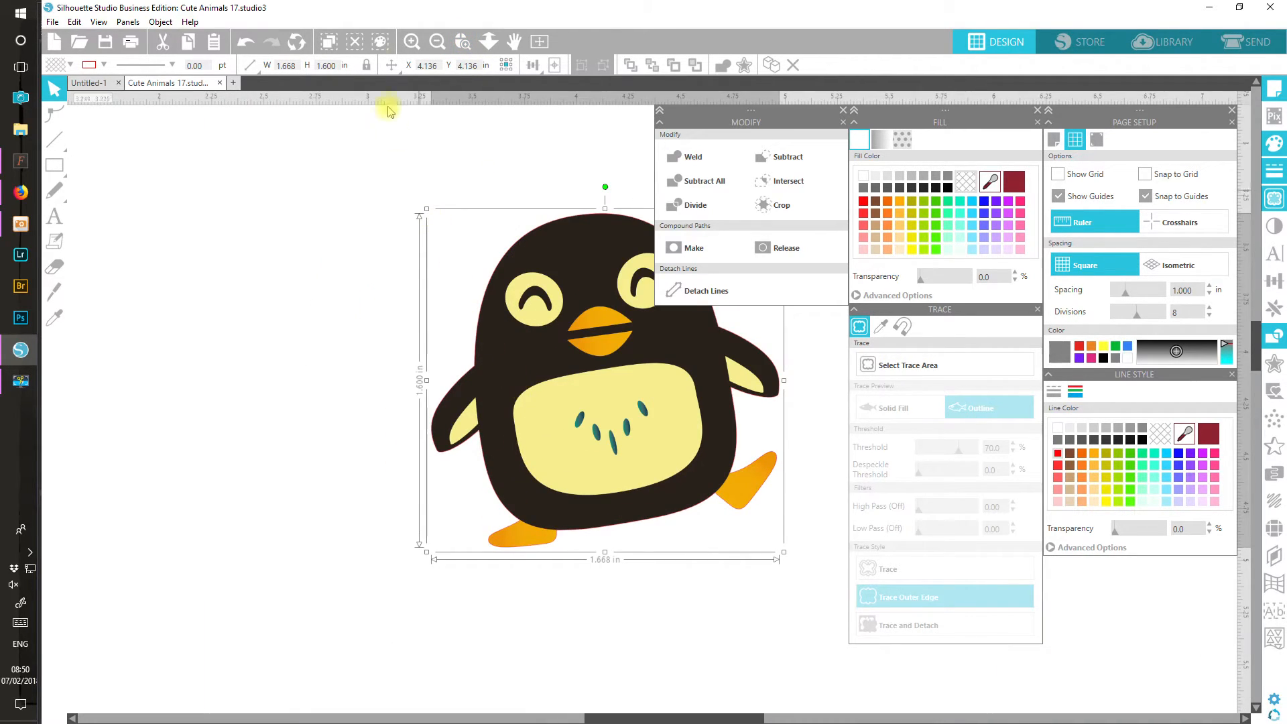
click(412, 42)
click(411, 41)
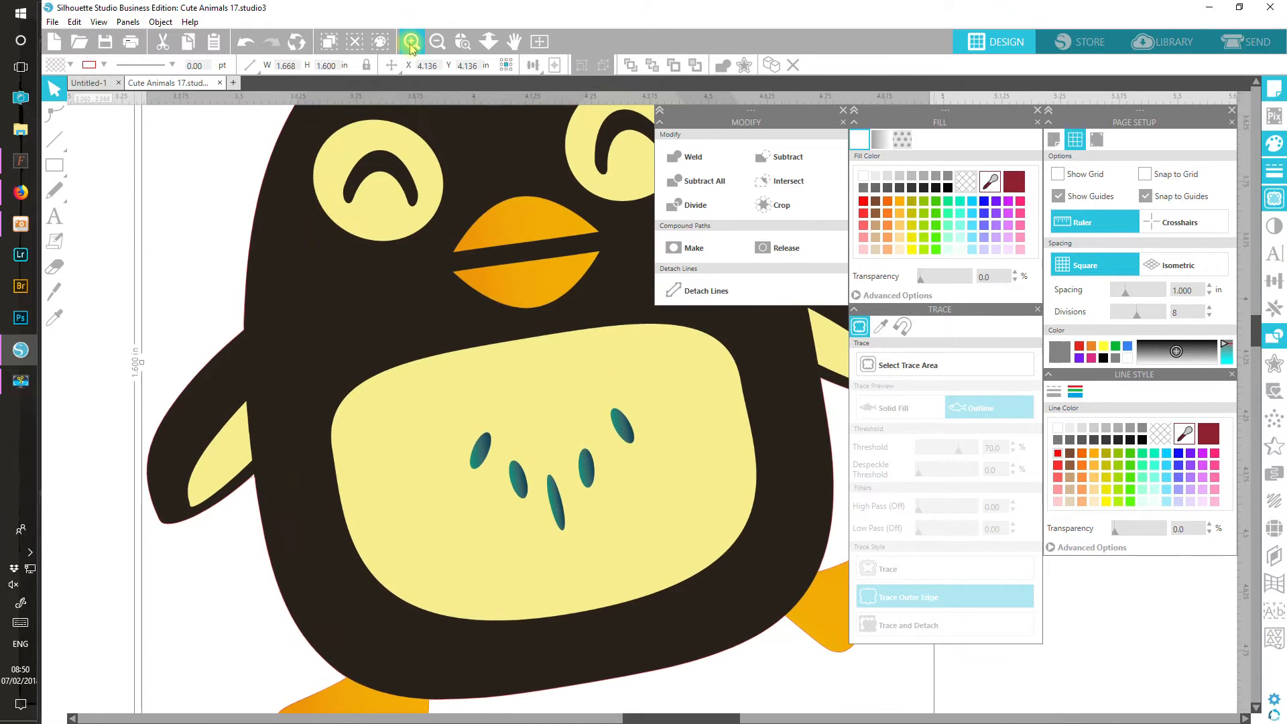
click(412, 41)
click(411, 41)
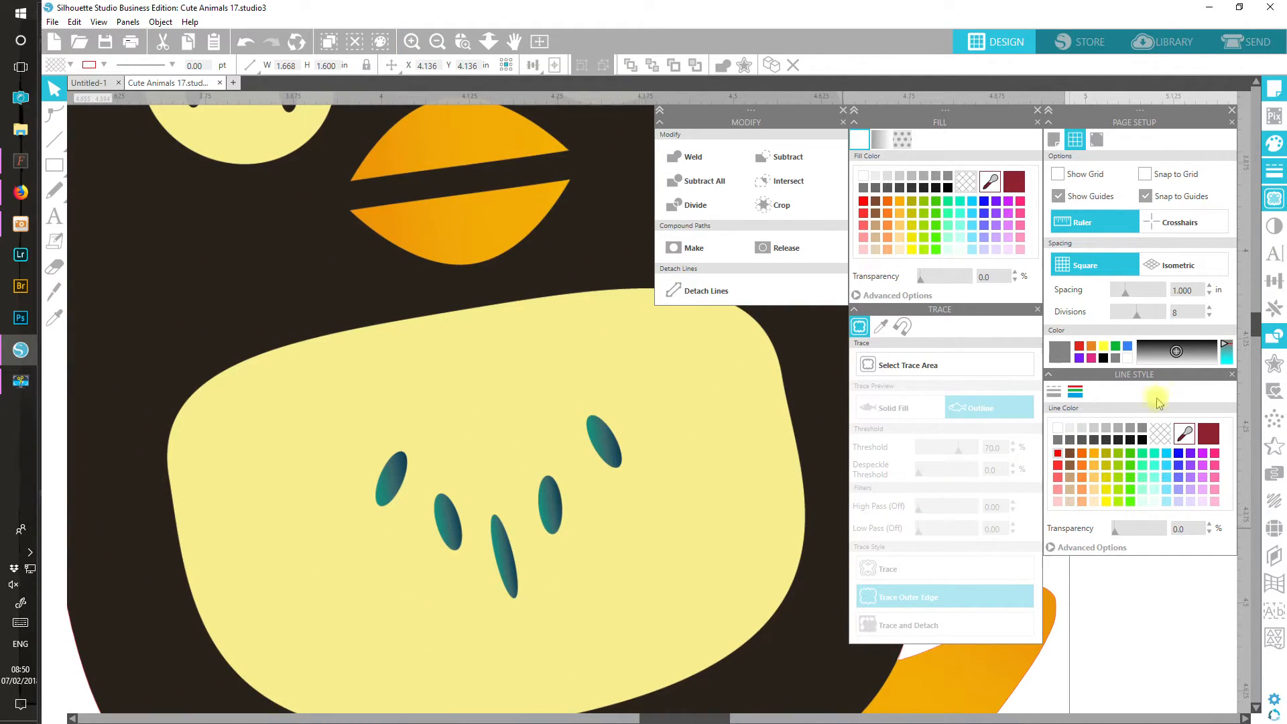
drag(1259, 330, 1261, 341)
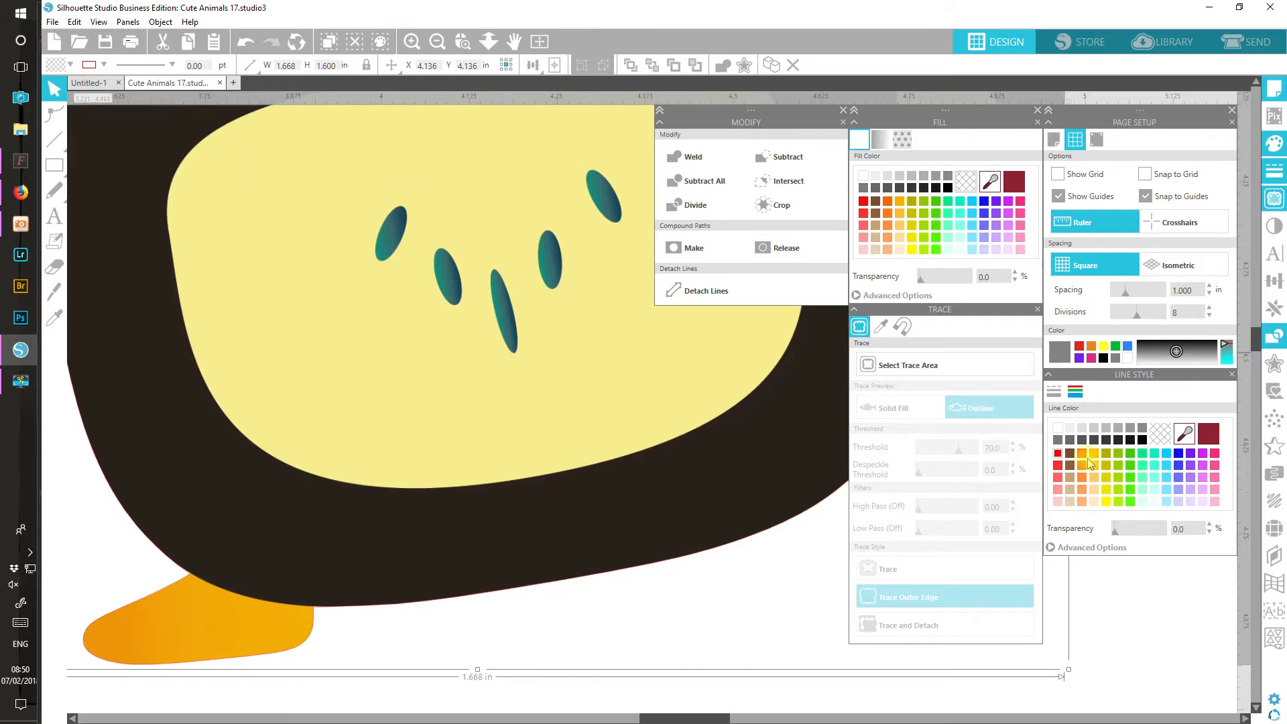
drag(685, 718, 642, 718)
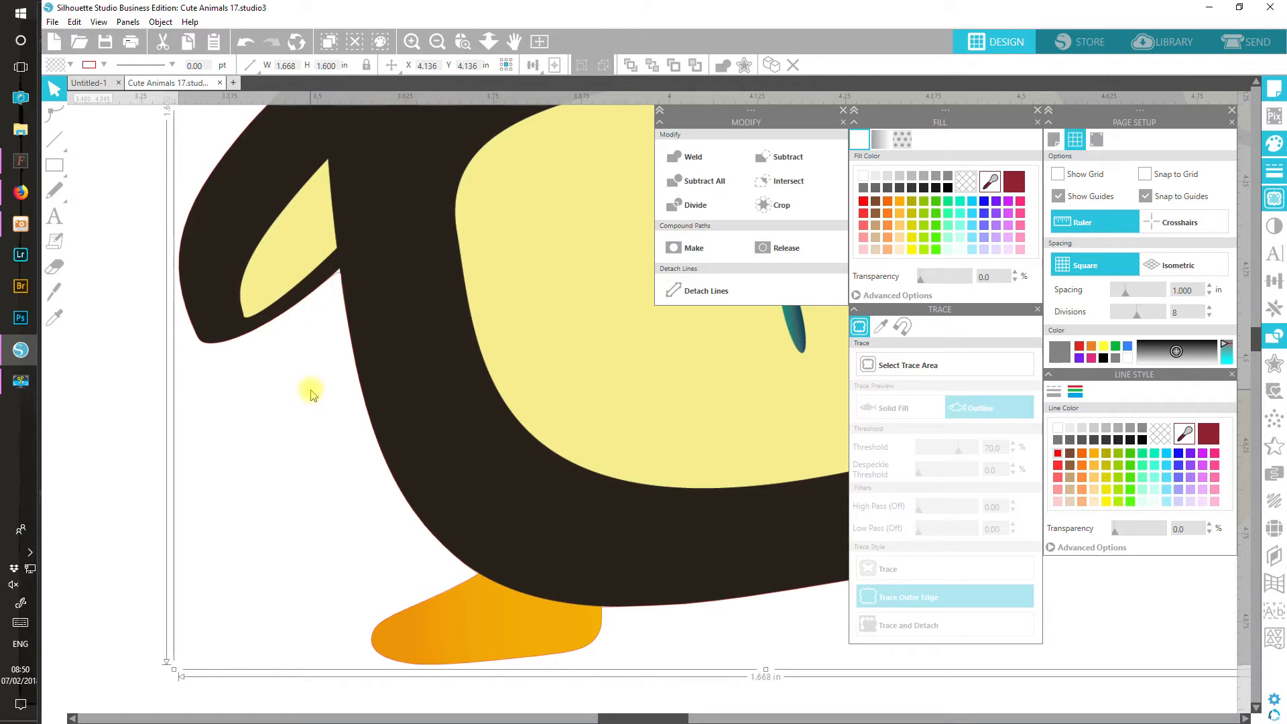
- Move the small penguin near the page's left edge, to about X 1.46 and Y 4.01 in, and open Cute Animals 10.png
click(540, 41)
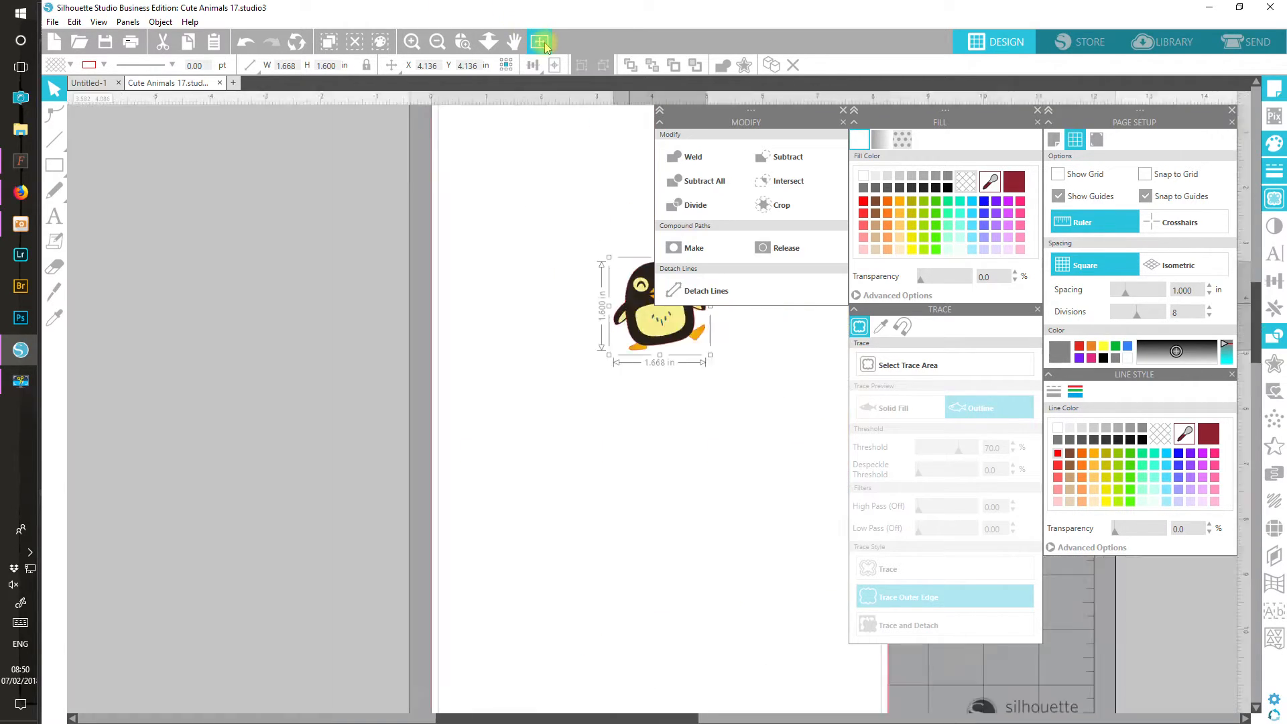
drag(665, 337, 548, 330)
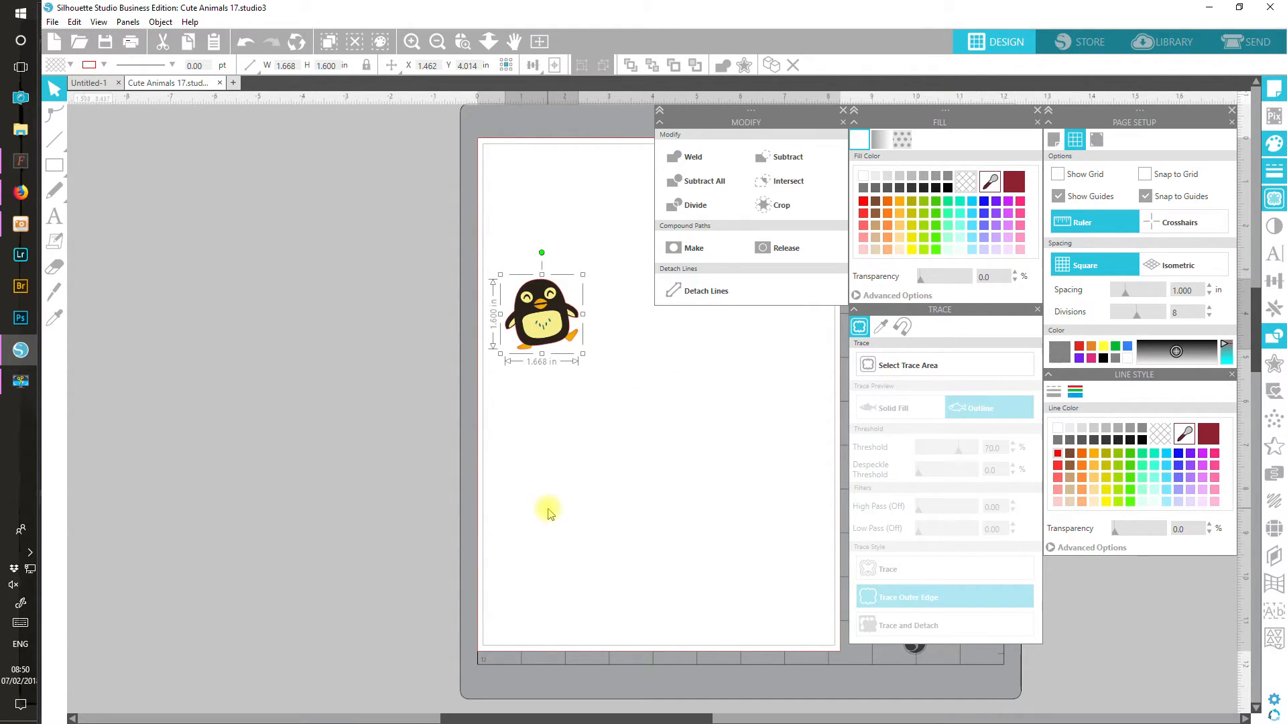
click(79, 42)
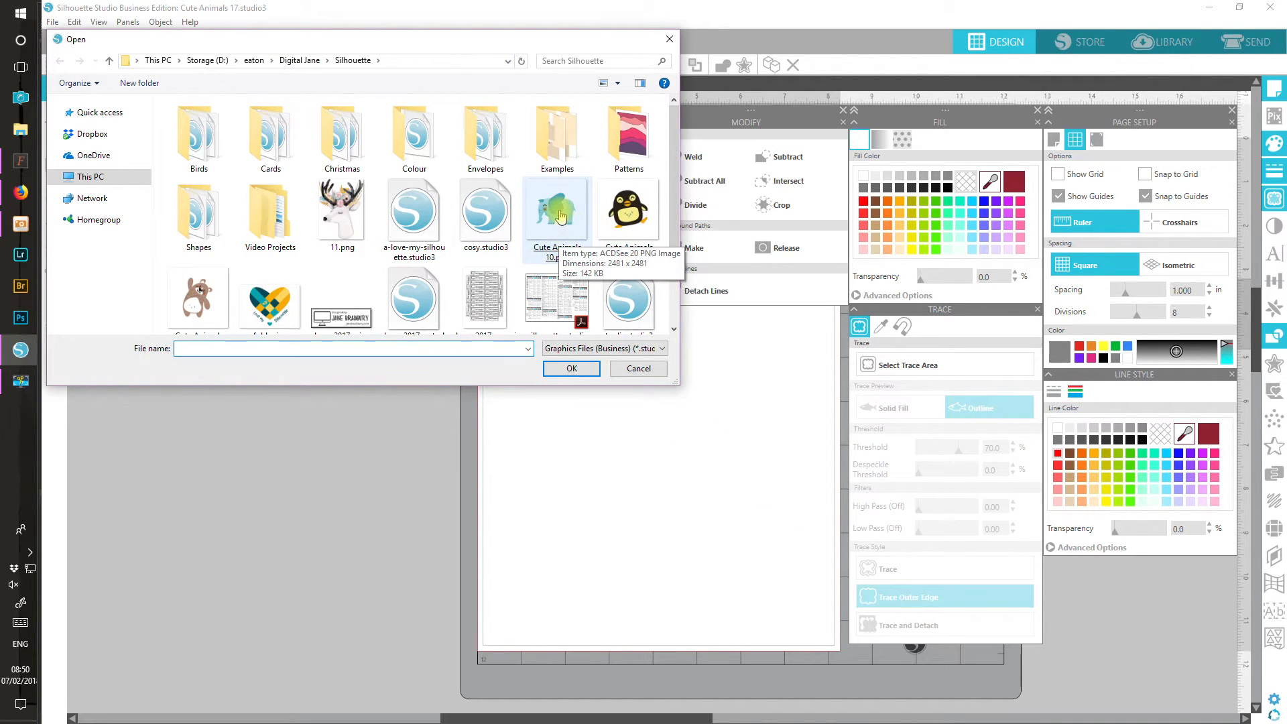
double_click(561, 217)
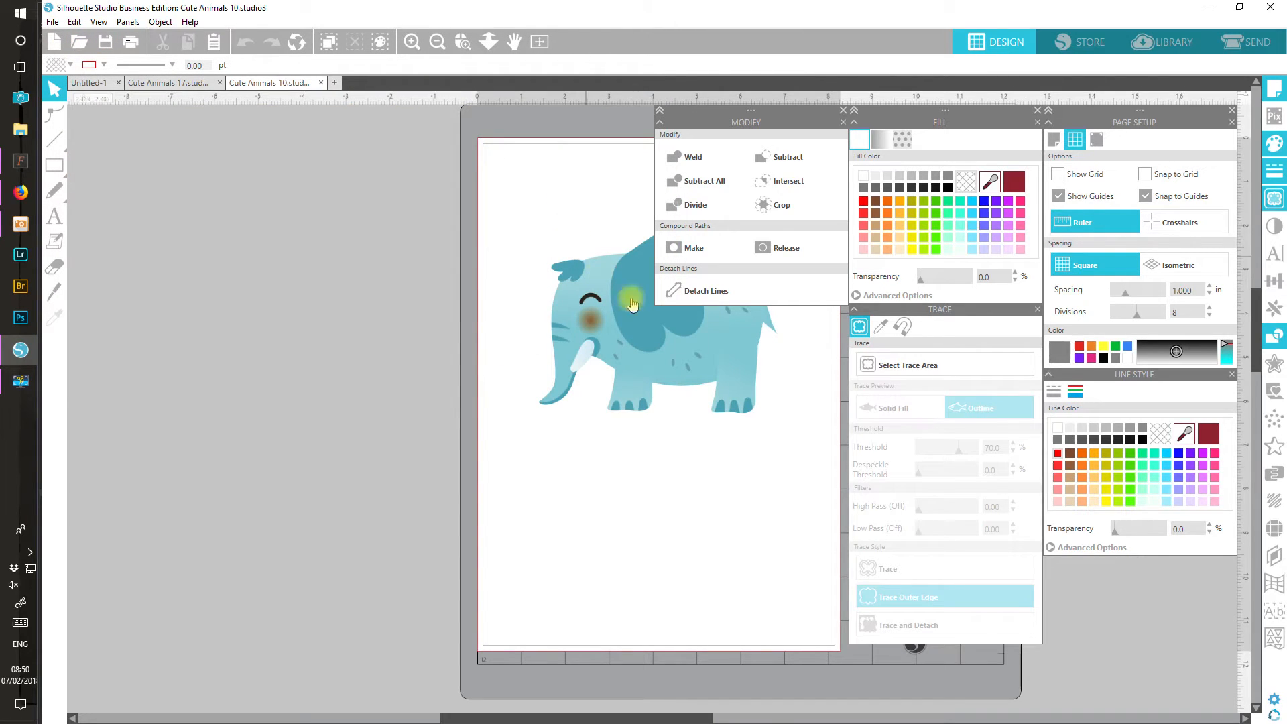
- Trace the elephant's outer edge at 100% threshold from a trace area of about 6.7 by 5.5 in around it
drag(594, 718, 687, 718)
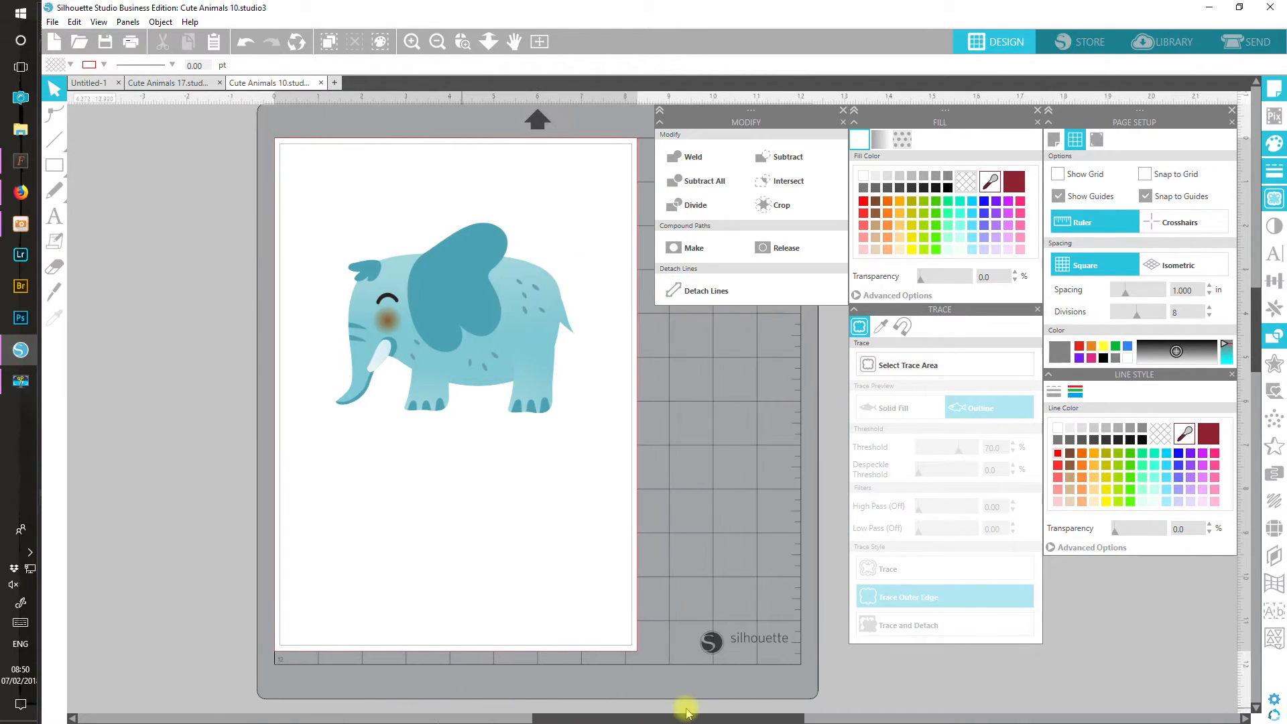
click(915, 368)
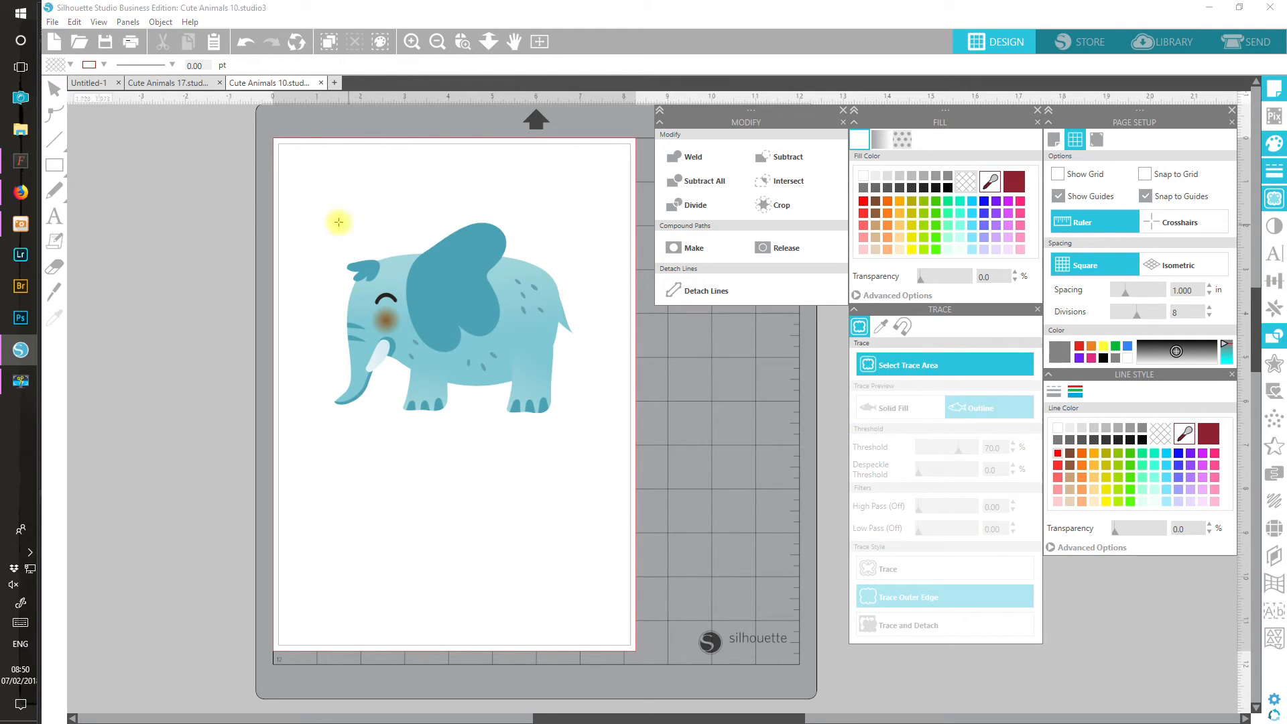
drag(317, 219, 588, 439)
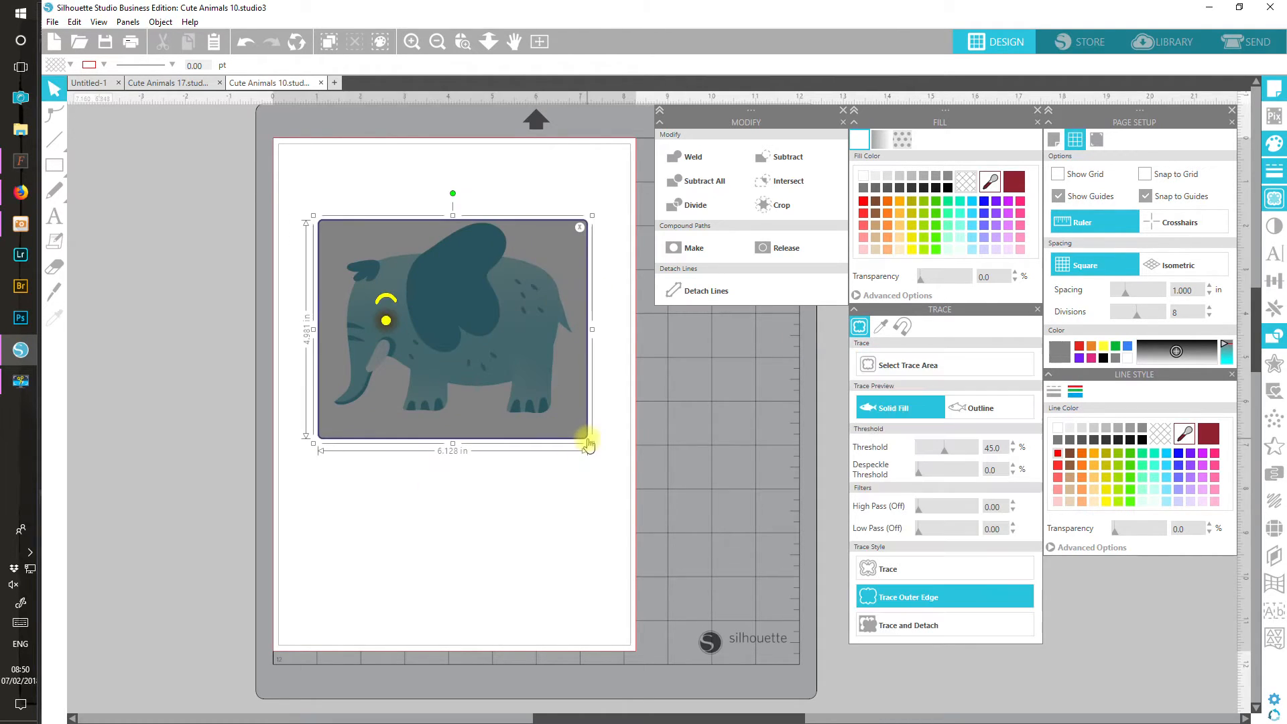
drag(957, 451, 991, 454)
click(976, 411)
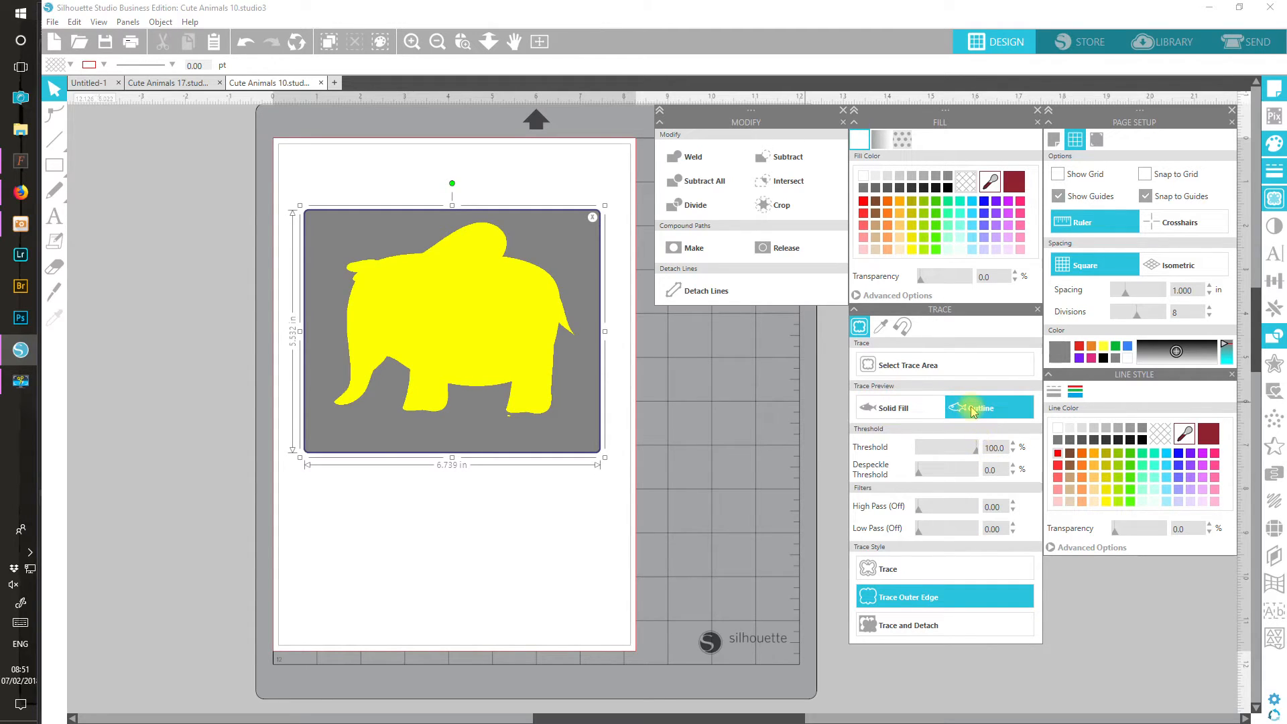
click(914, 599)
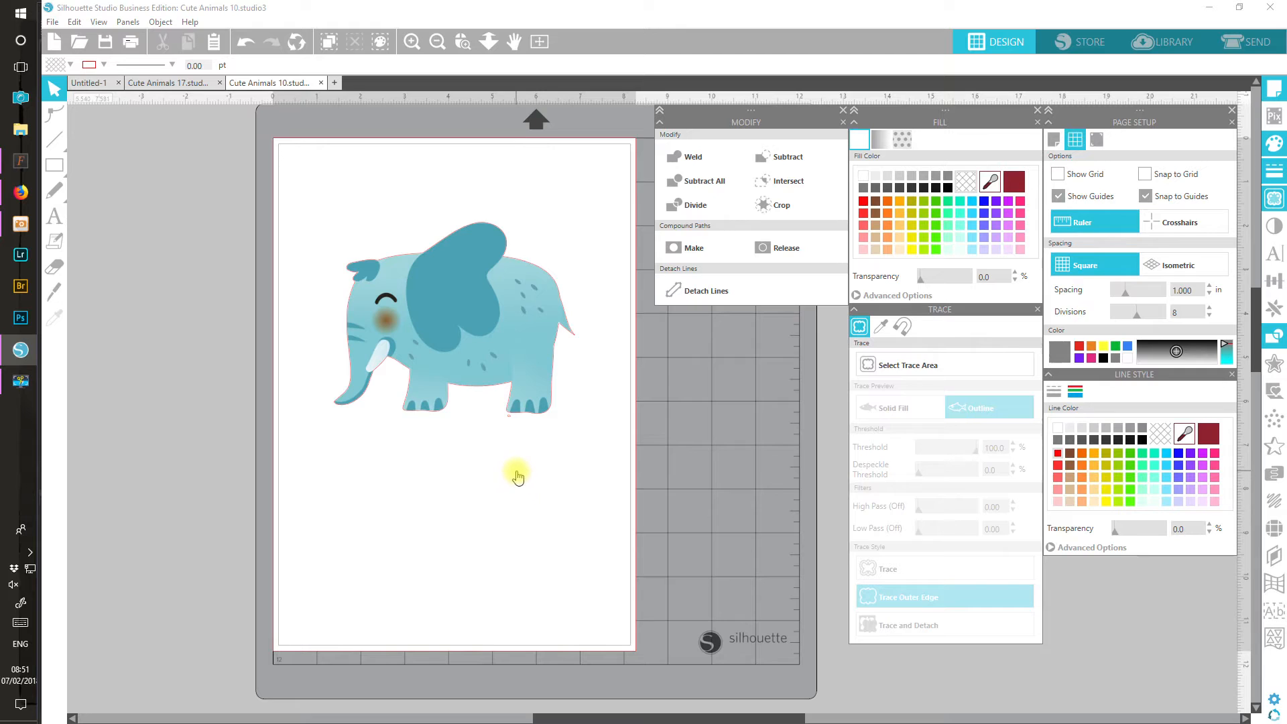
- Select the elephant image with all its traced lines and crop the image to them
click(412, 42)
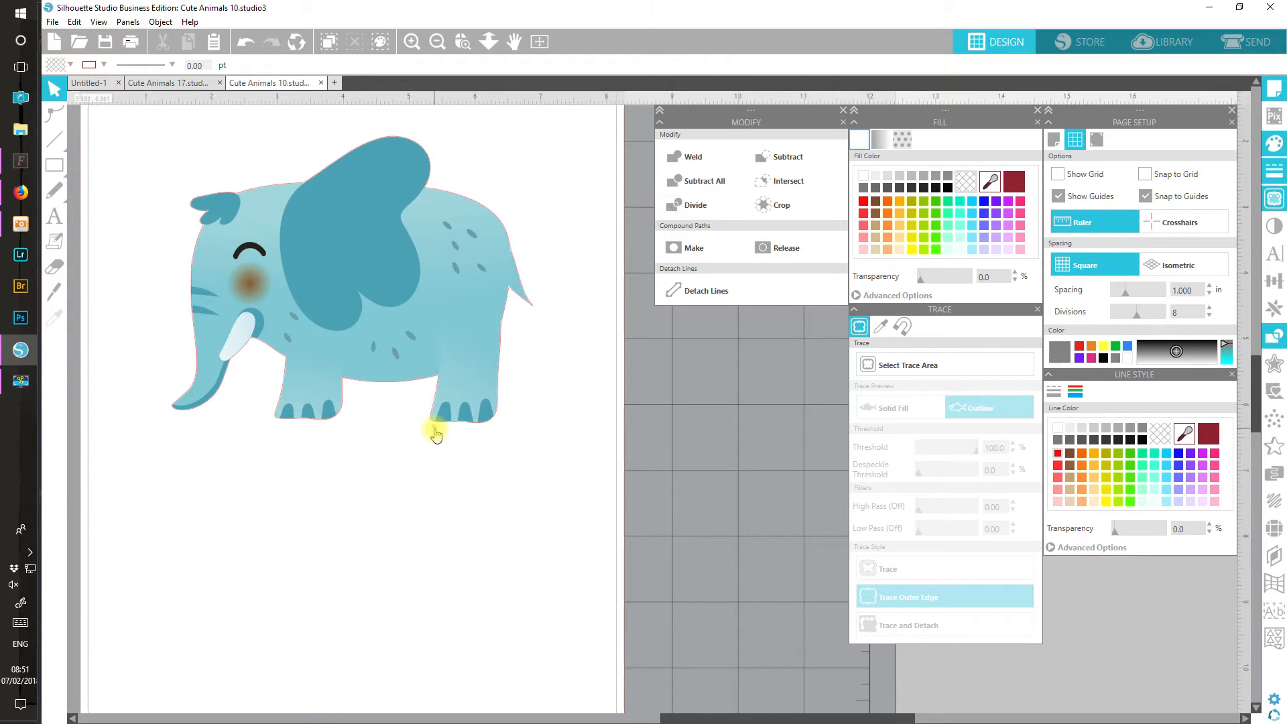
drag(670, 594, 435, 348)
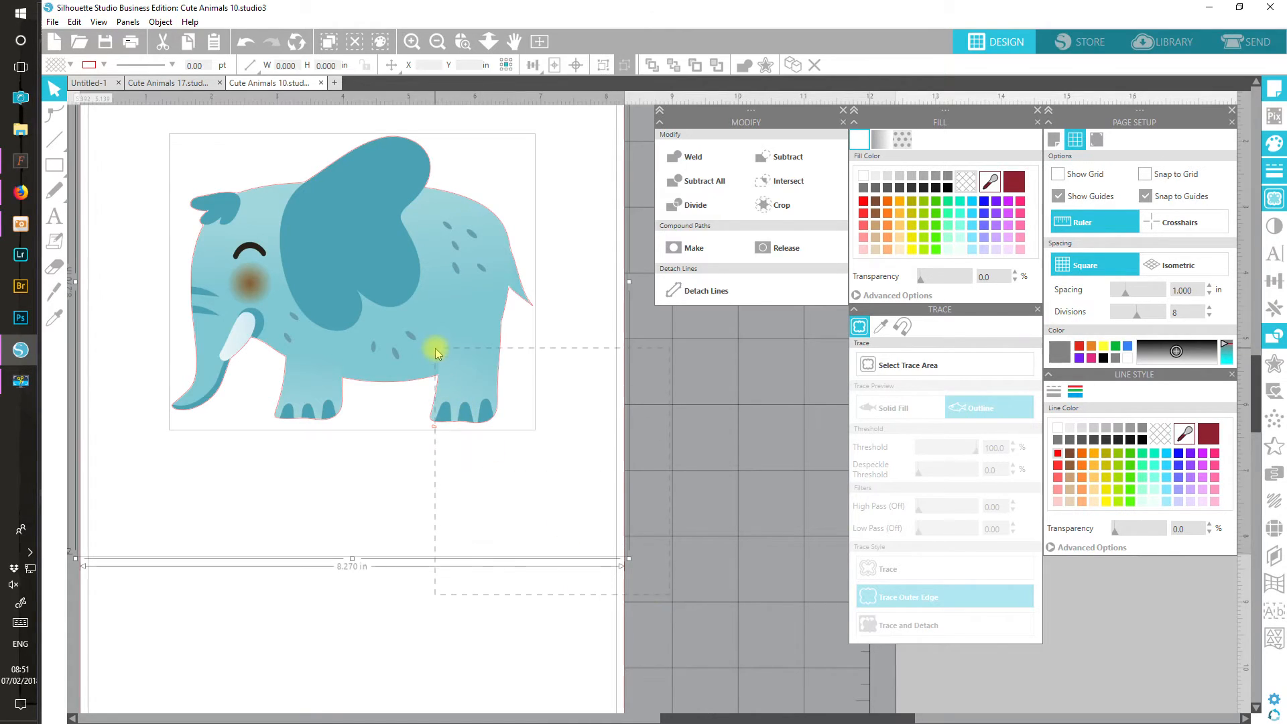
click(765, 210)
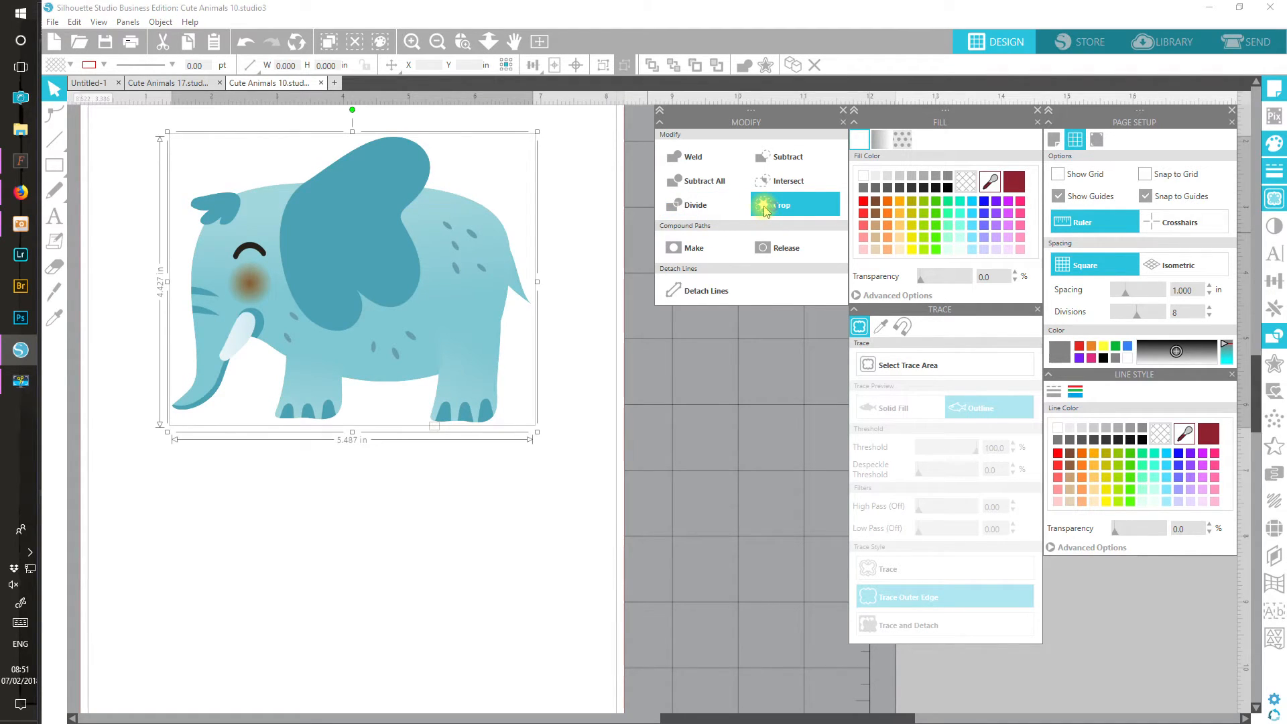
- Separate the tiny stray piece beneath the elephant's rear foot and remove it from the page
click(503, 497)
drag(433, 430, 440, 478)
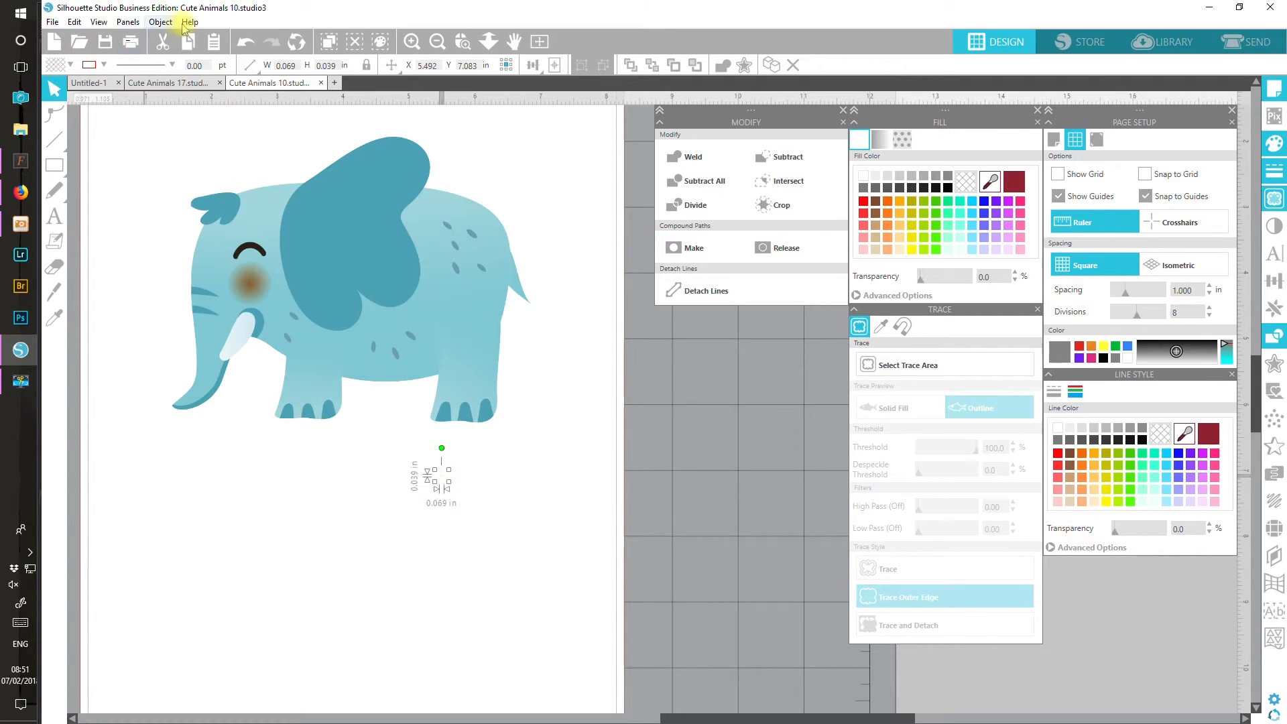
click(162, 42)
- Give the cropped elephant a red cut line and check the edge around its feet up close
click(480, 263)
click(1058, 456)
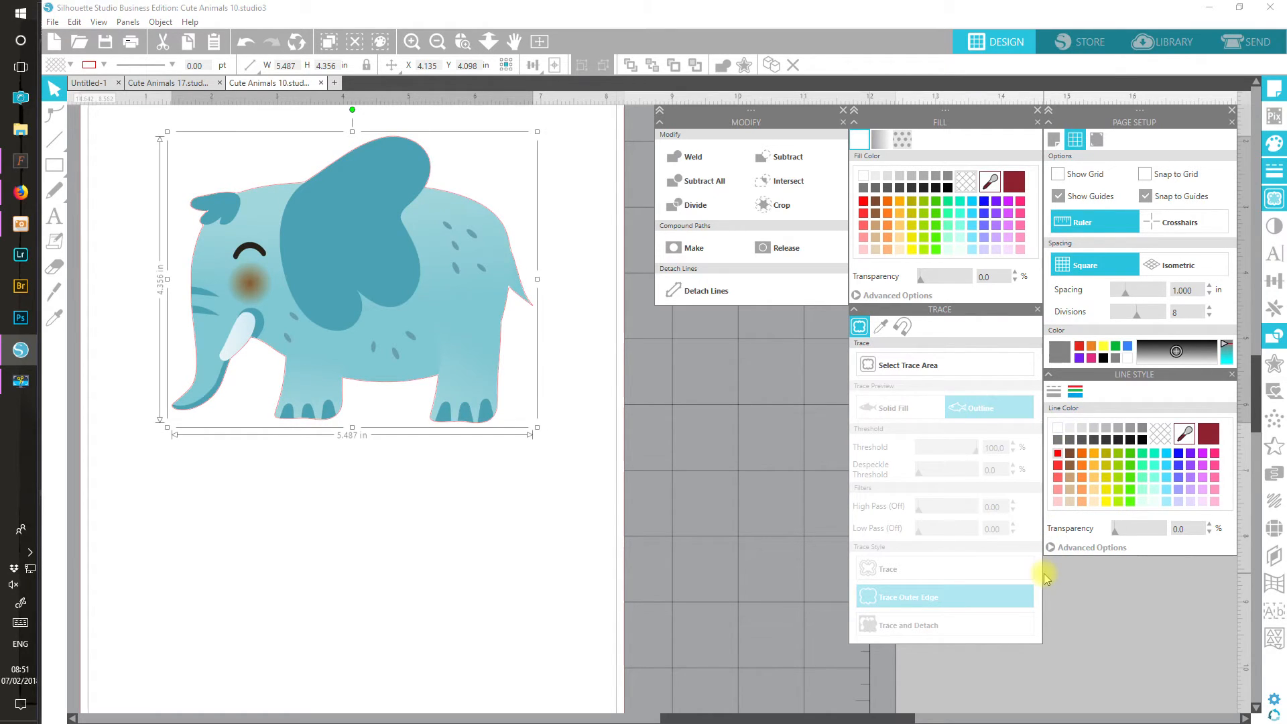
click(413, 43)
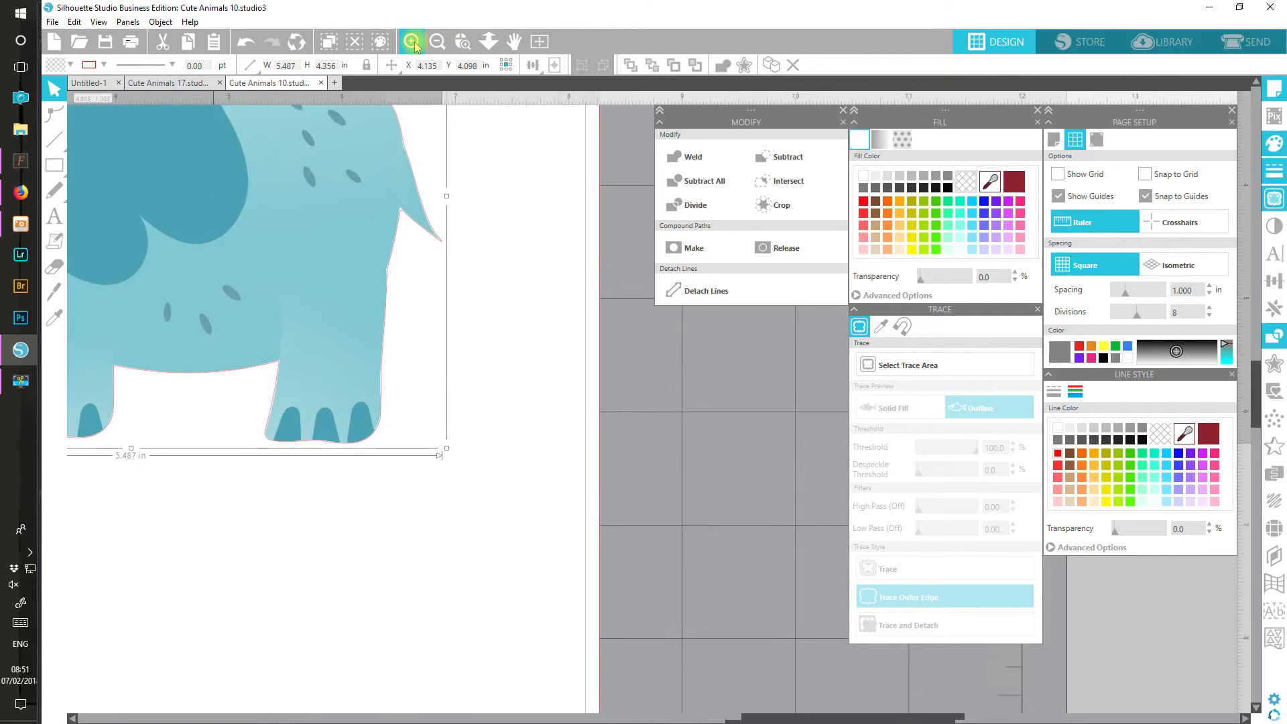
click(413, 44)
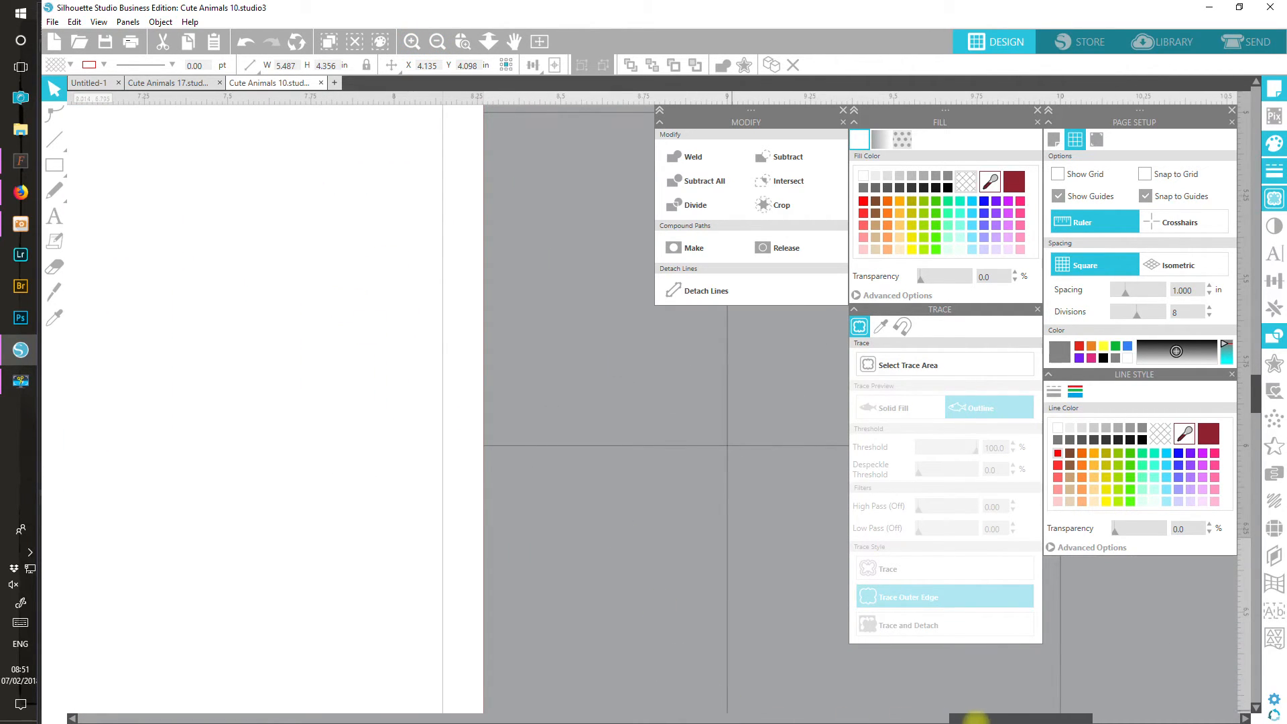
drag(976, 718, 735, 705)
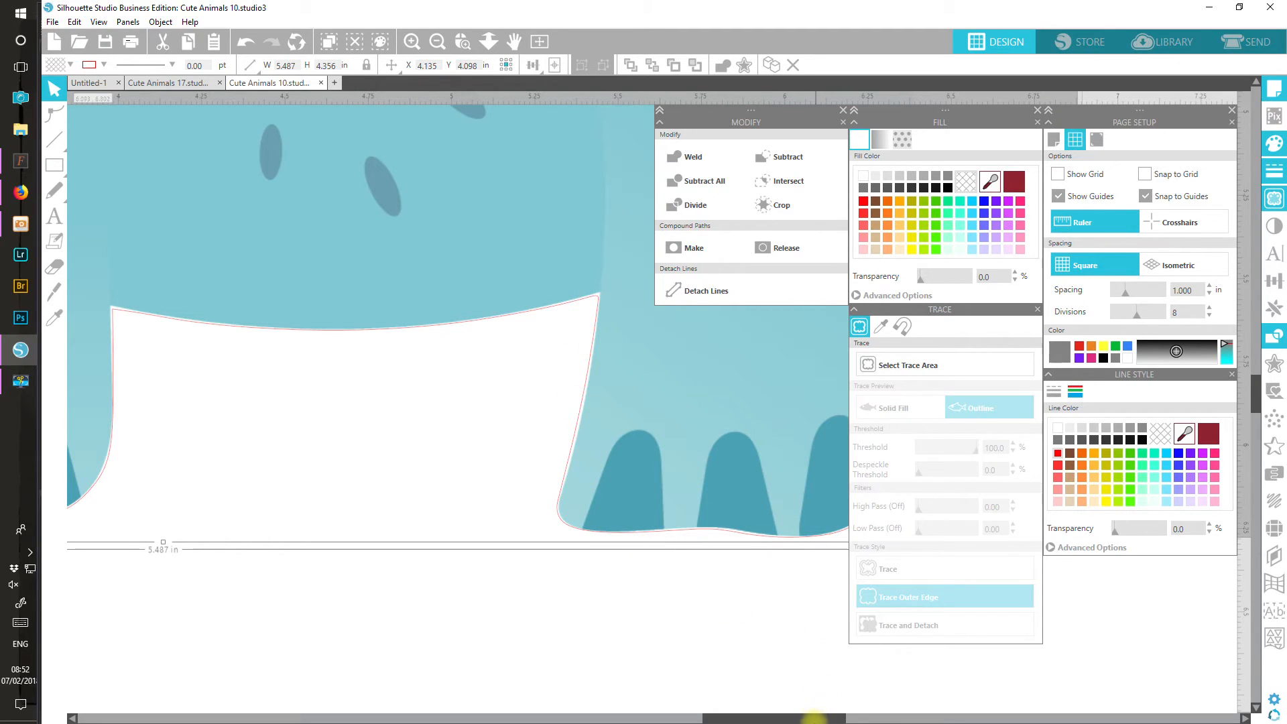
drag(811, 719, 727, 640)
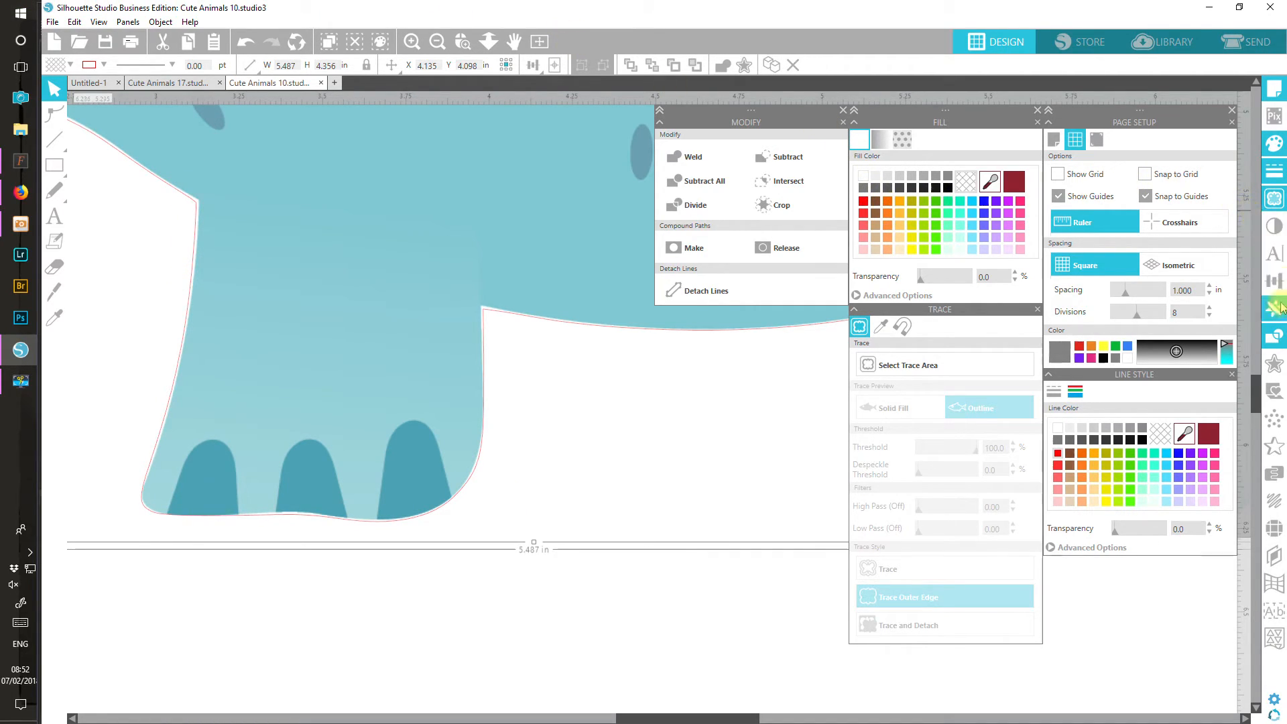
- Add an internal offset of 0.010 in to the elephant's outline and make the original outline's line colour transparent
click(1273, 364)
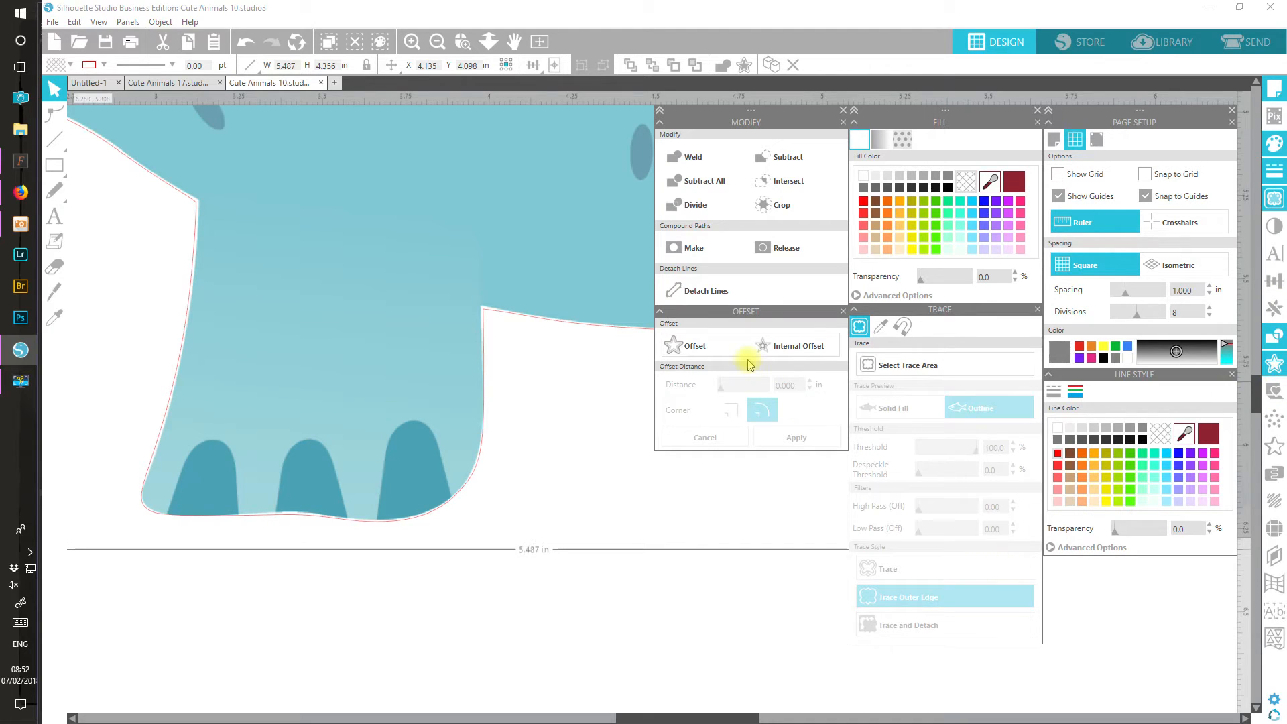
click(786, 347)
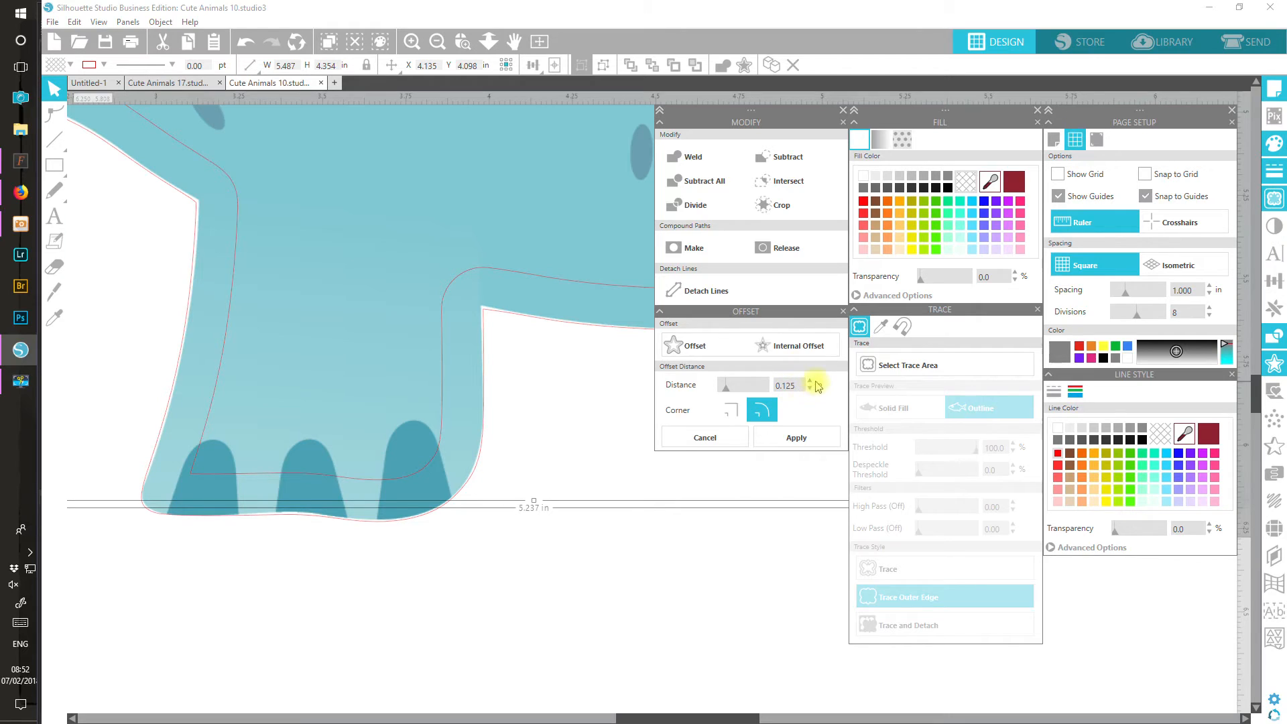
click(810, 389)
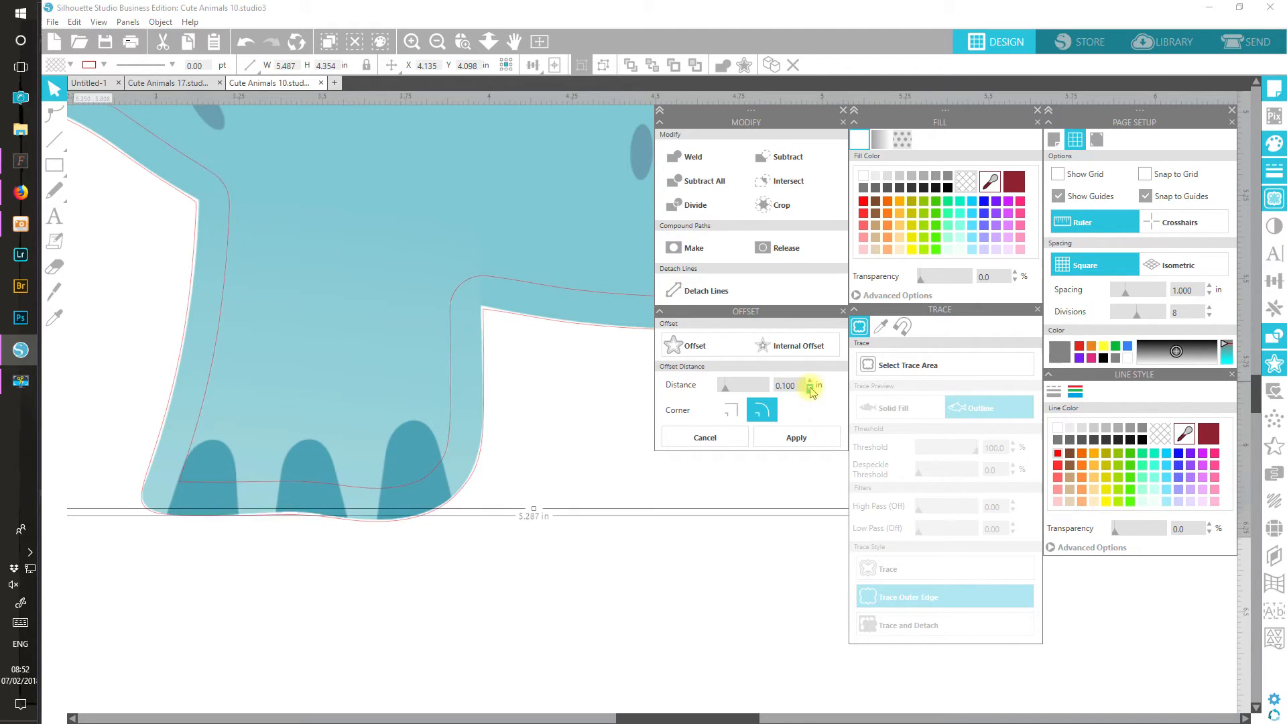
click(810, 389)
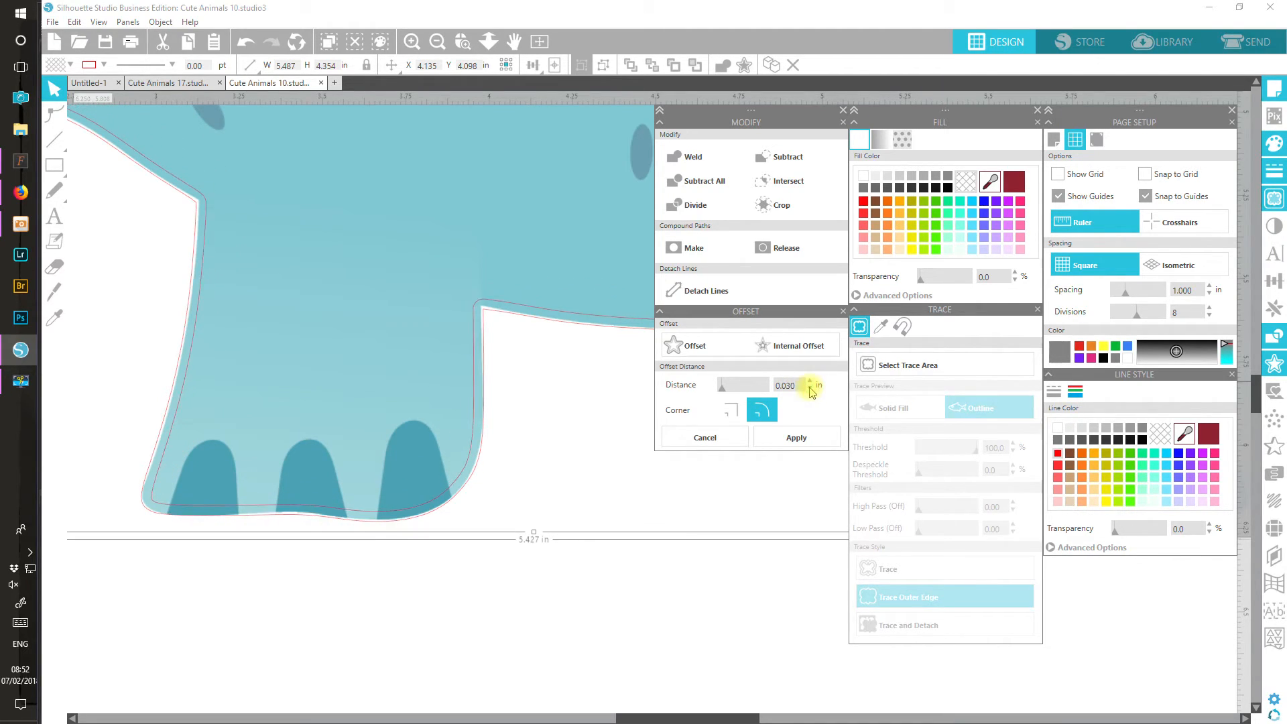
click(810, 388)
click(811, 389)
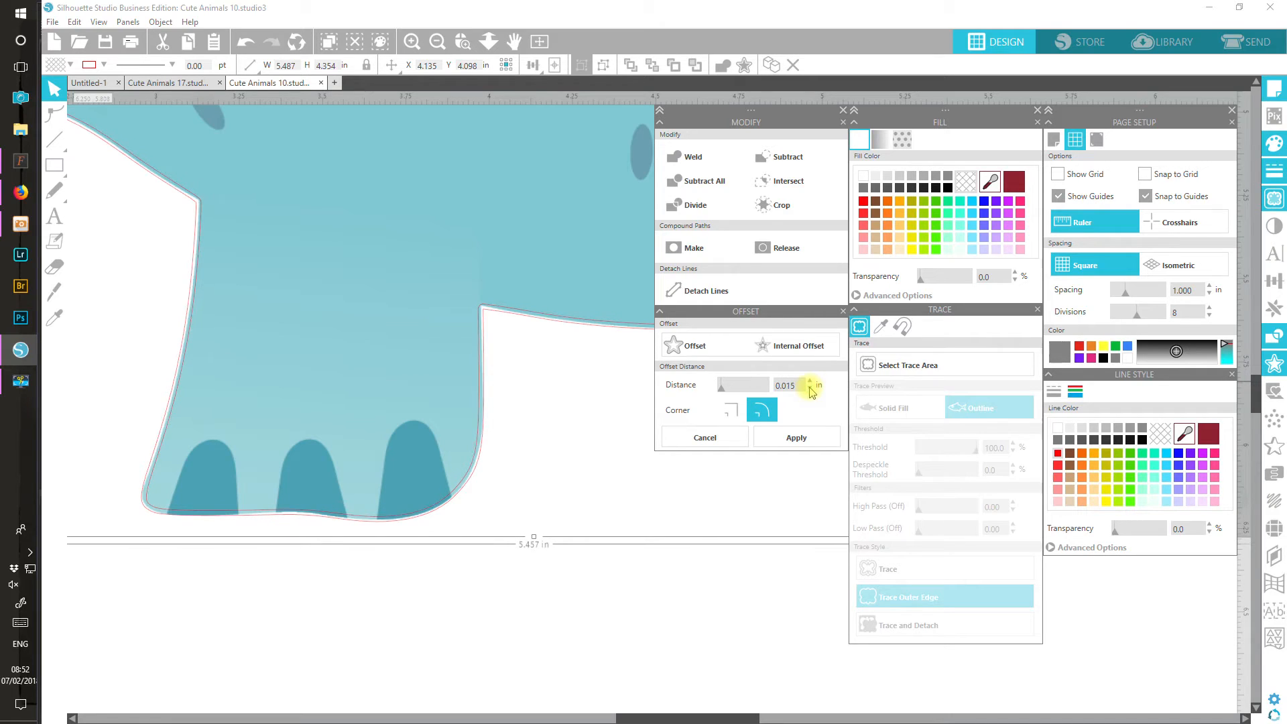
click(810, 389)
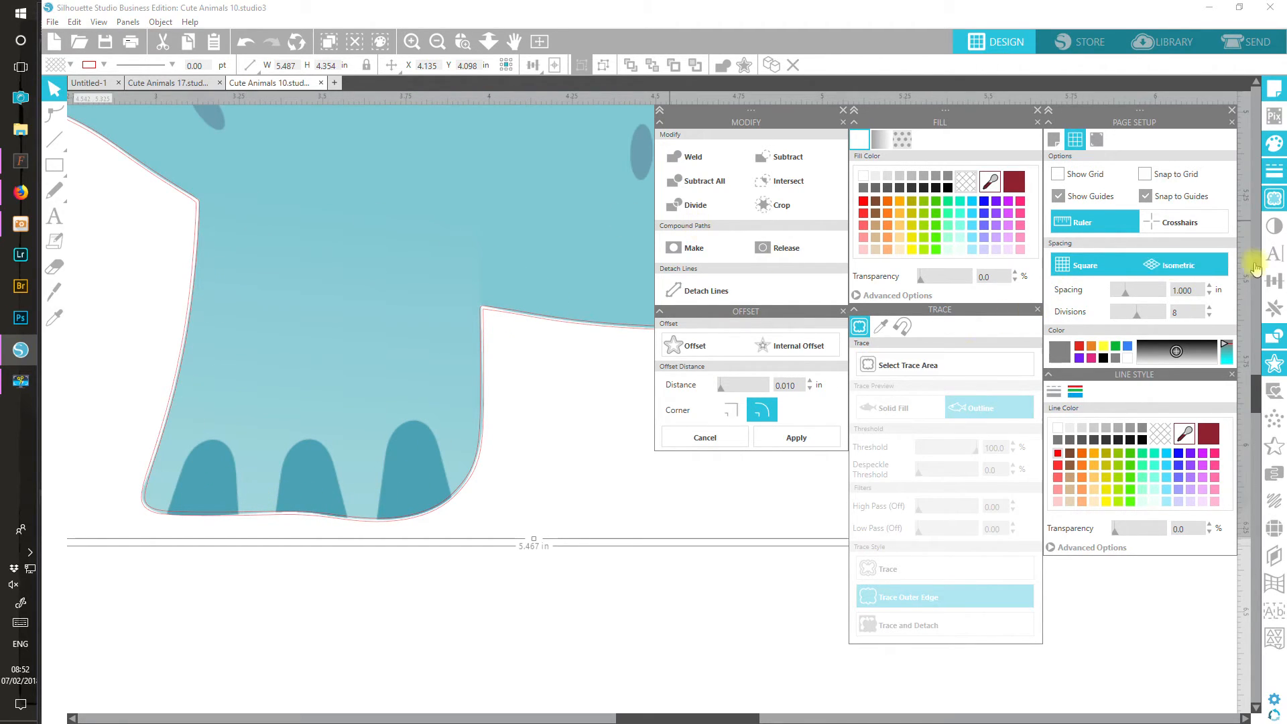
click(824, 437)
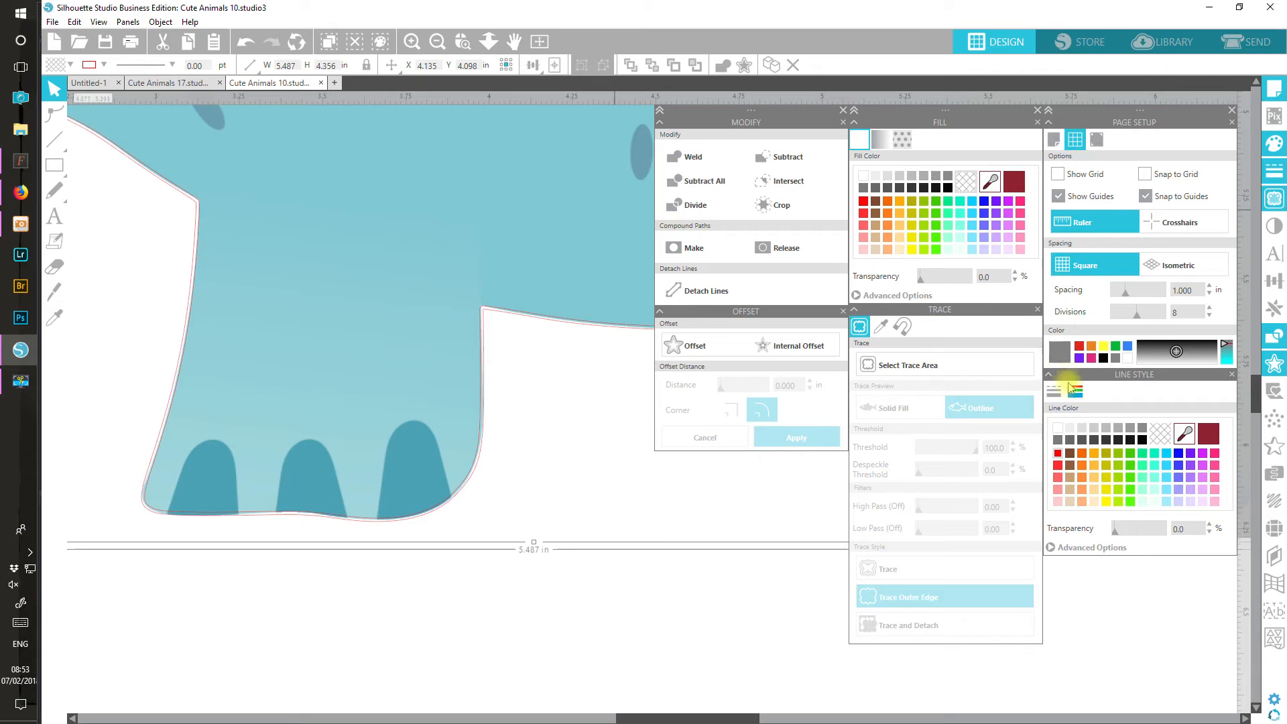
click(1154, 441)
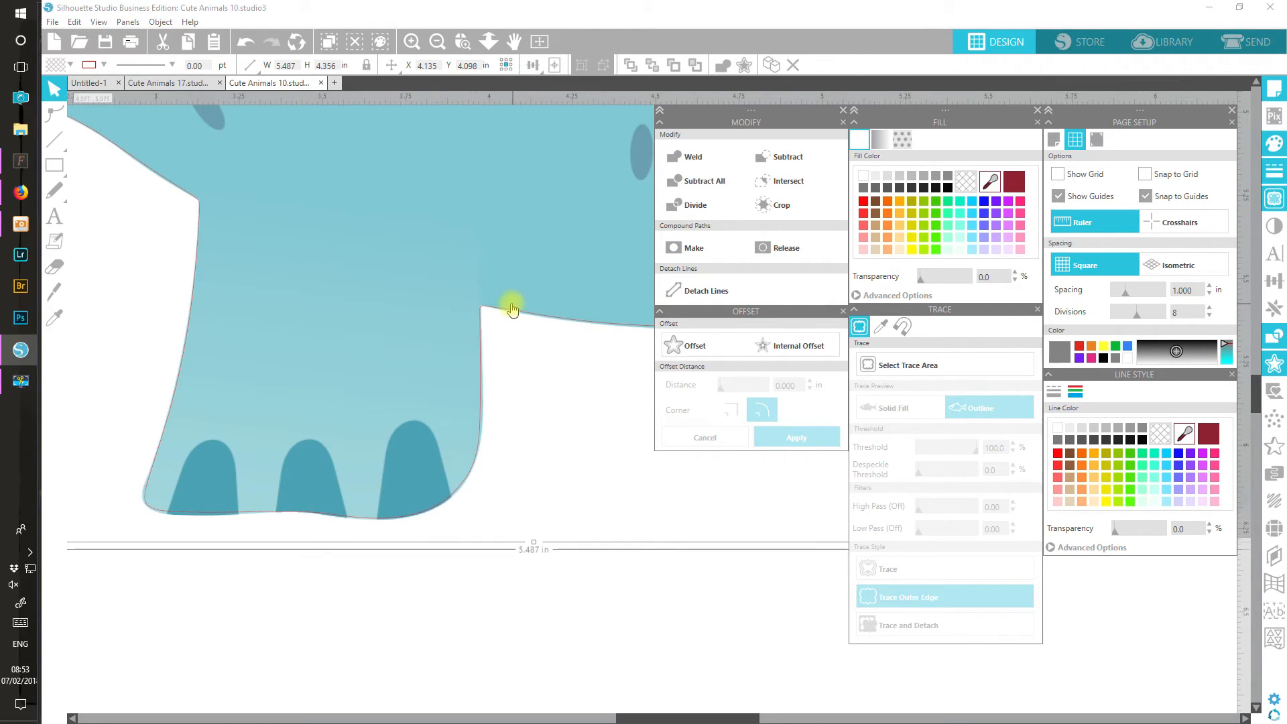
- Examine the inset cut line up close around the elephant's feet, hair tuft and trunk
click(412, 41)
click(411, 42)
click(411, 42)
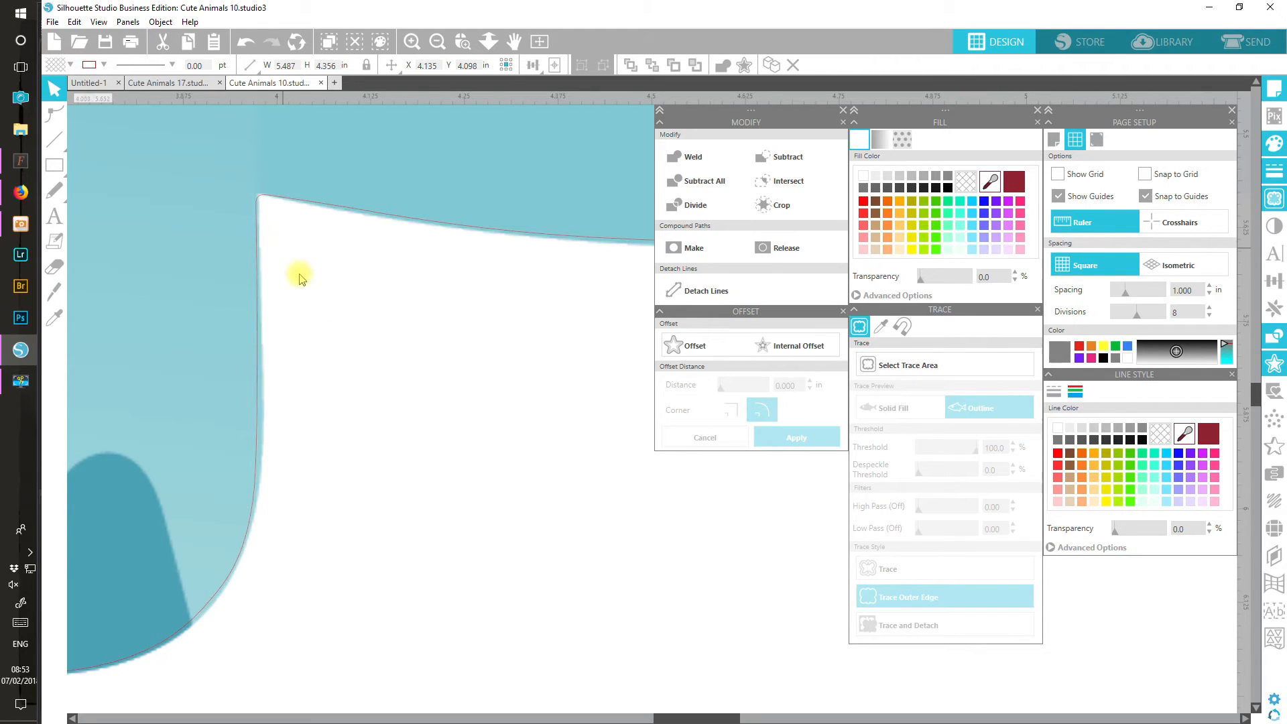
drag(687, 718, 884, 716)
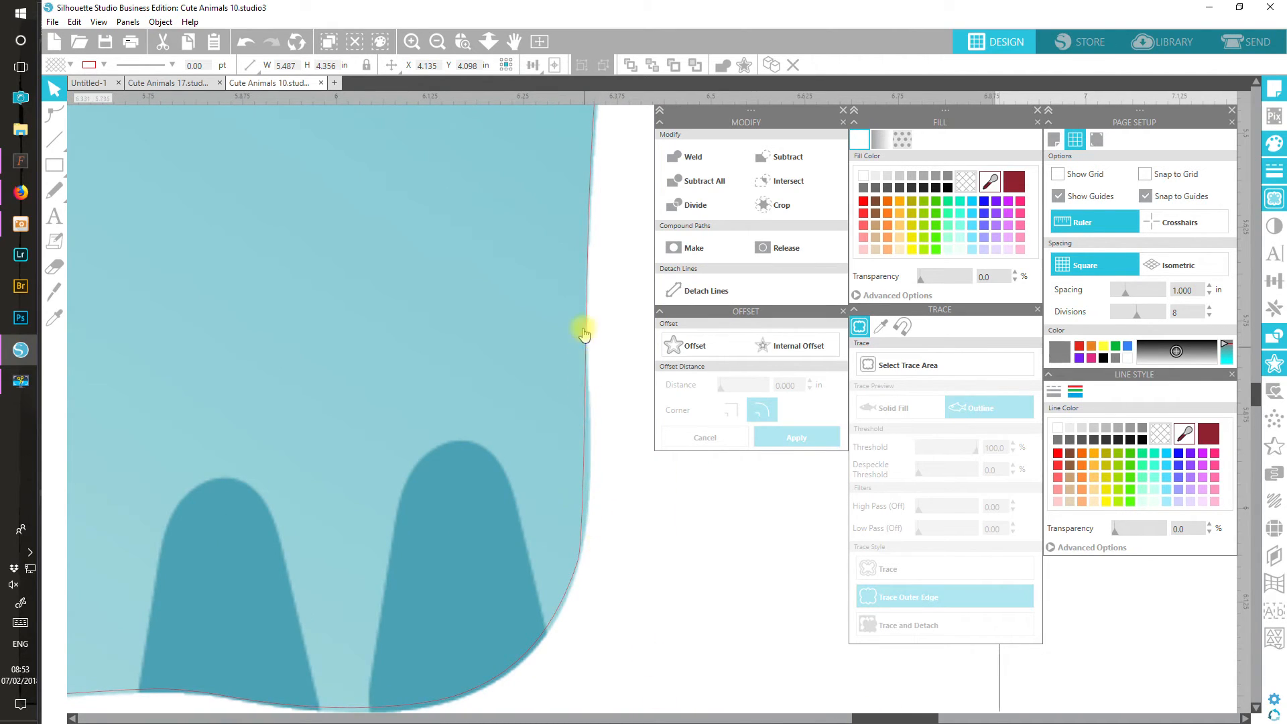
drag(1253, 399, 1242, 300)
drag(934, 712, 489, 681)
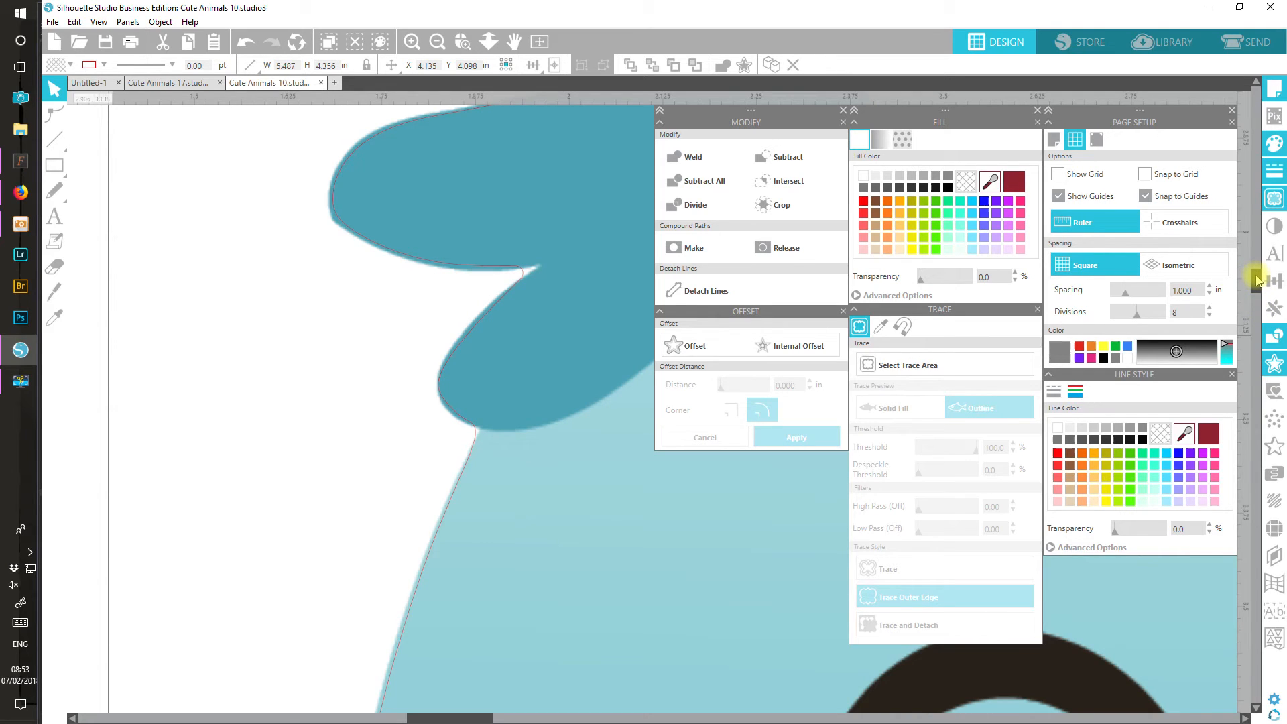
drag(1257, 281, 1273, 385)
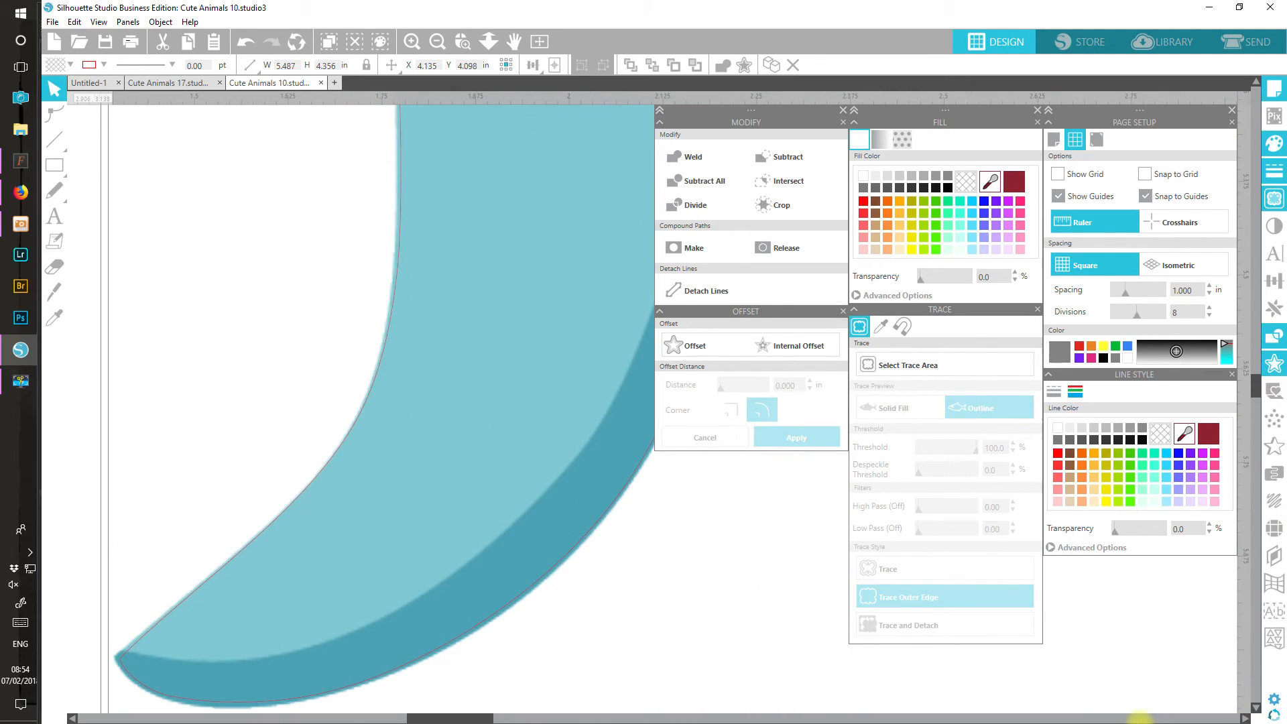
click(542, 41)
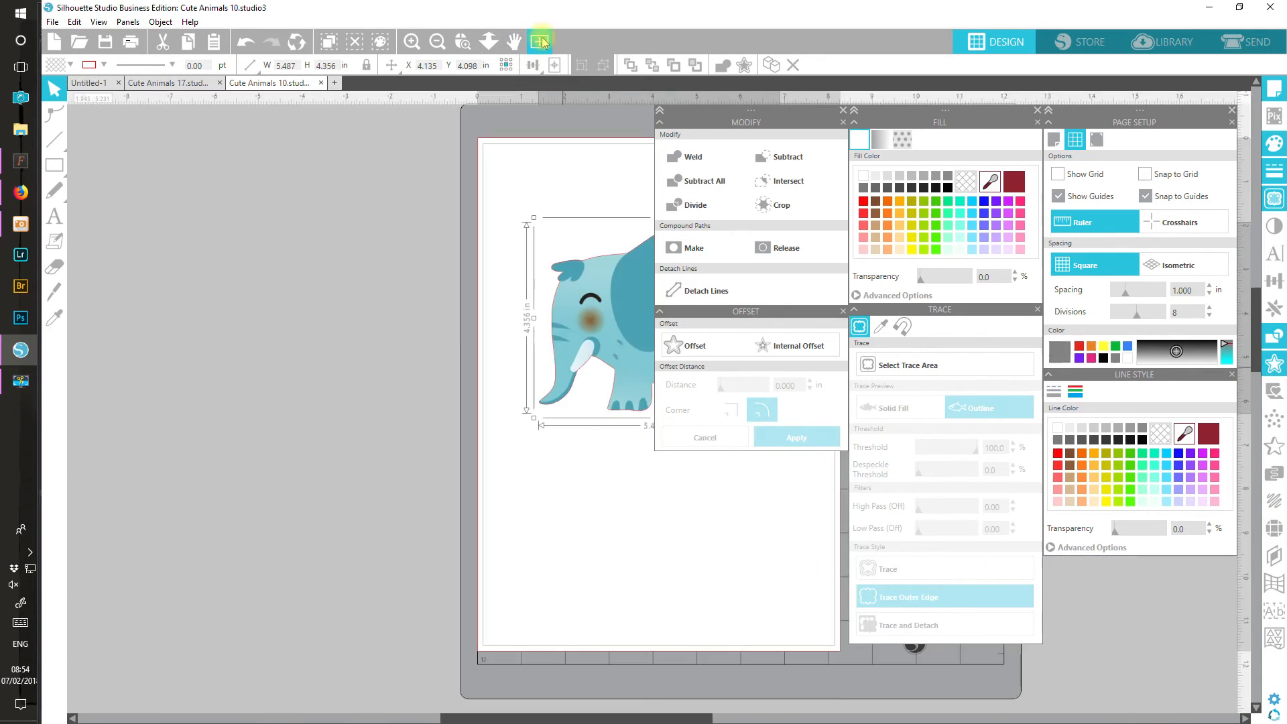
- Group the elephant image with its inset cut line and scale the group proportionally to 1.6 in high
drag(539, 718, 608, 718)
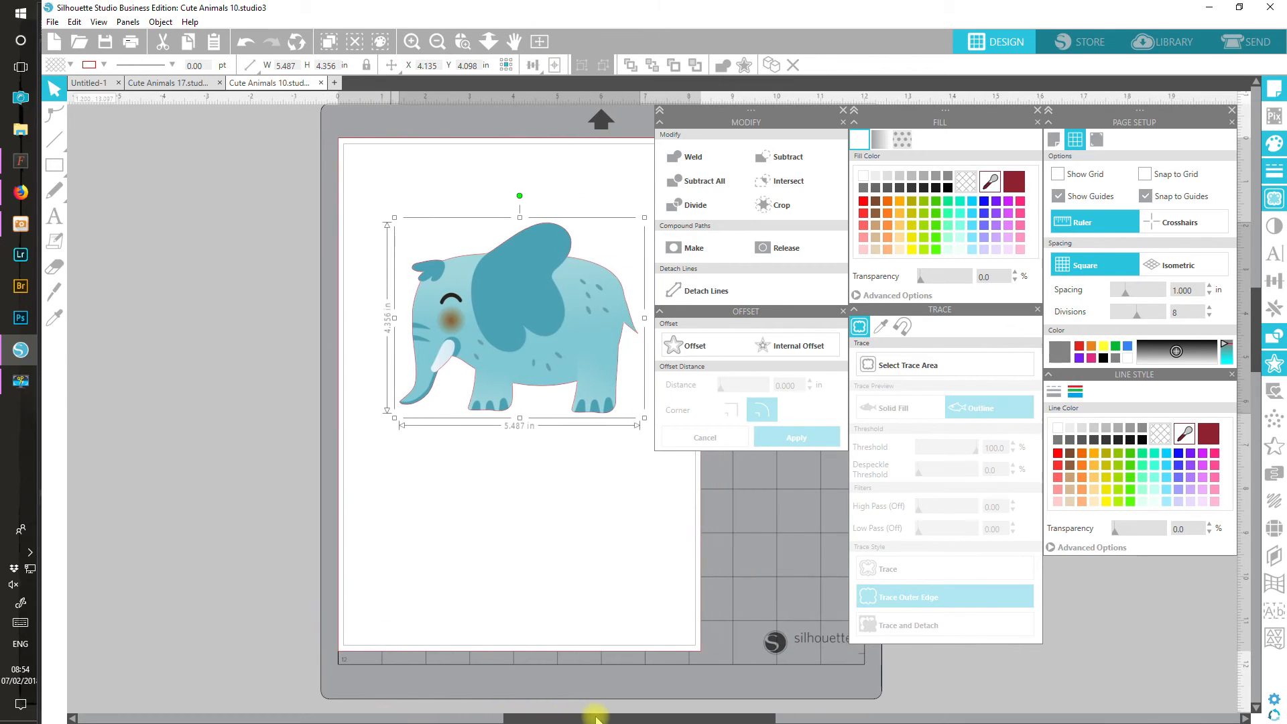
drag(513, 504, 478, 391)
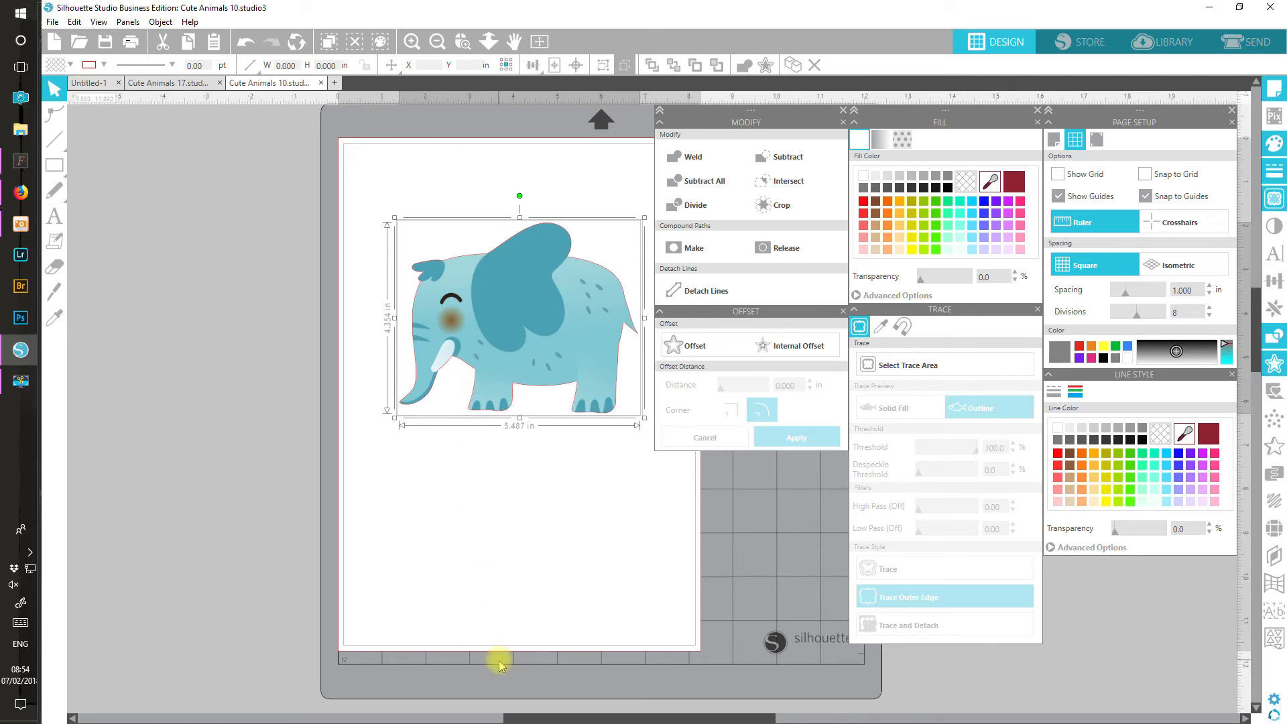
click(603, 67)
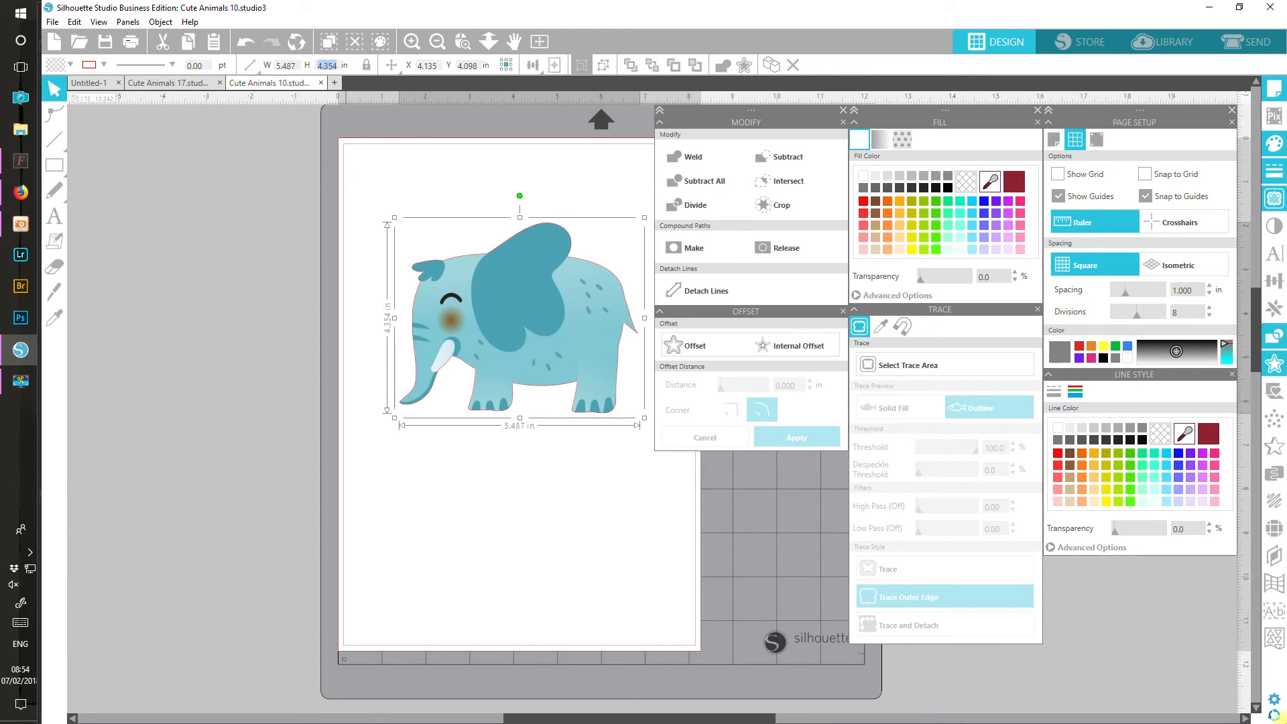
key(Return)
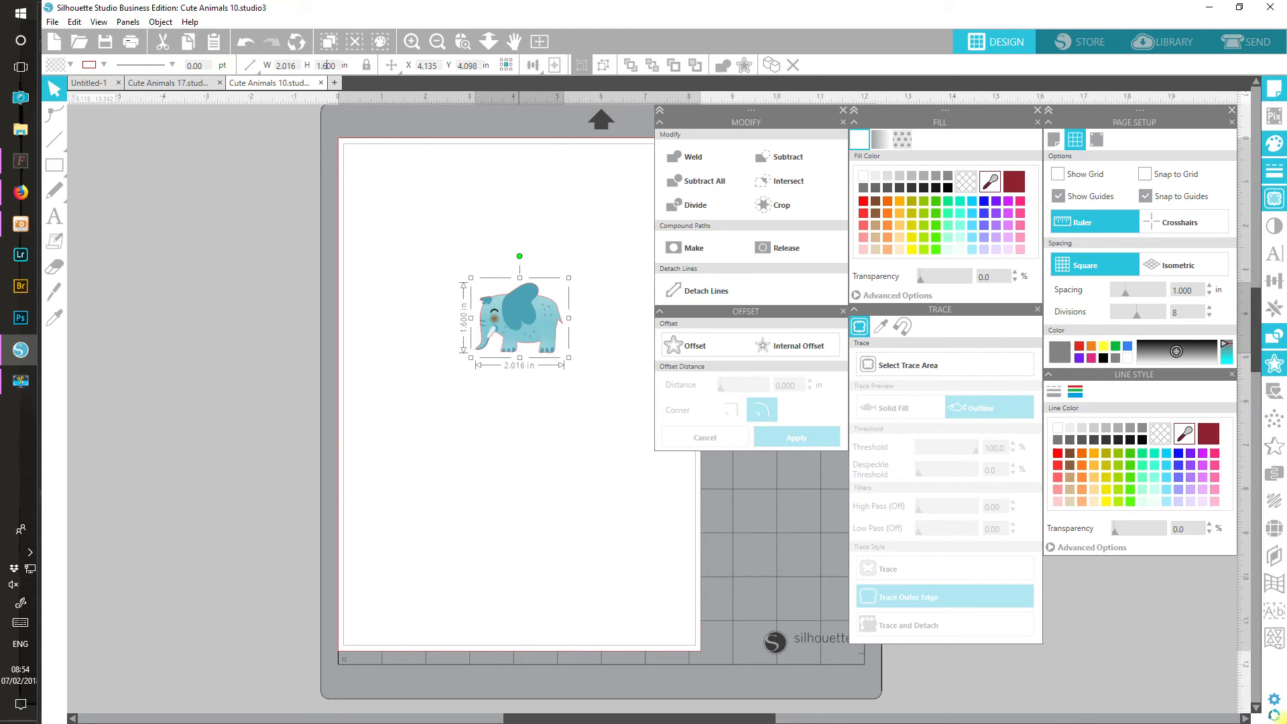
- Inspect the cut line of the reduced elephant up close around its hair tuft and head
click(461, 42)
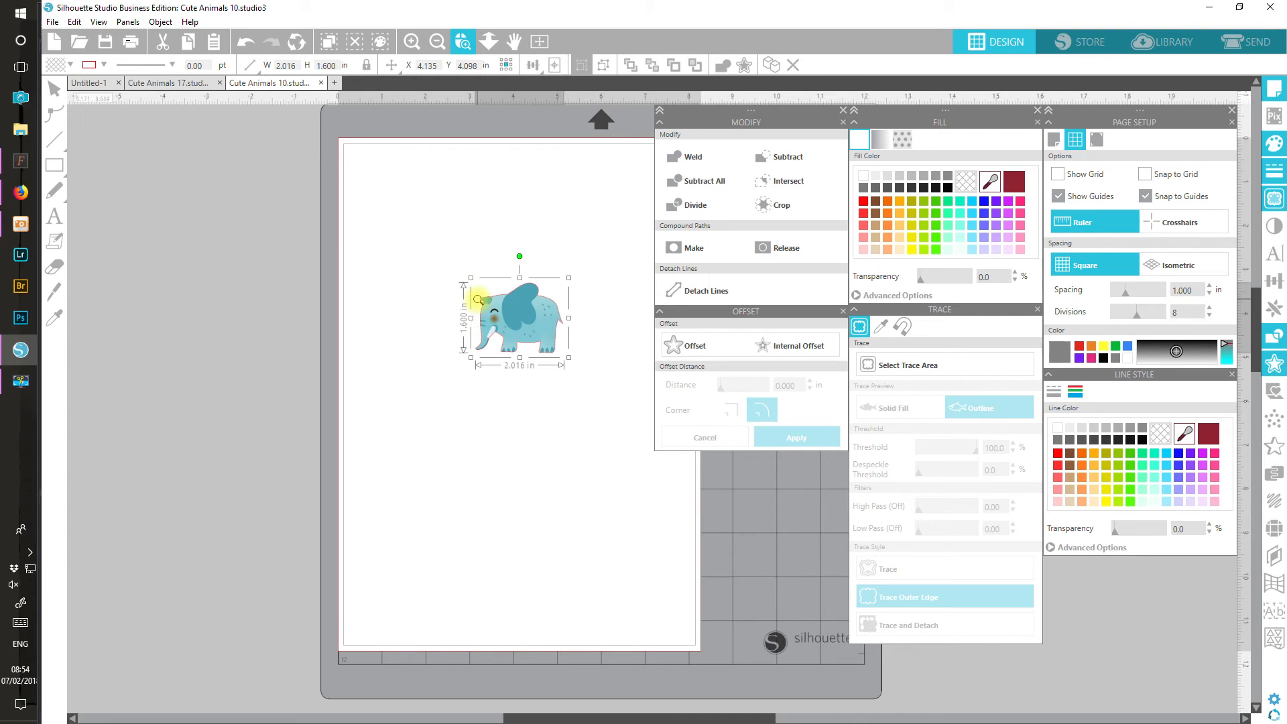
click(506, 317)
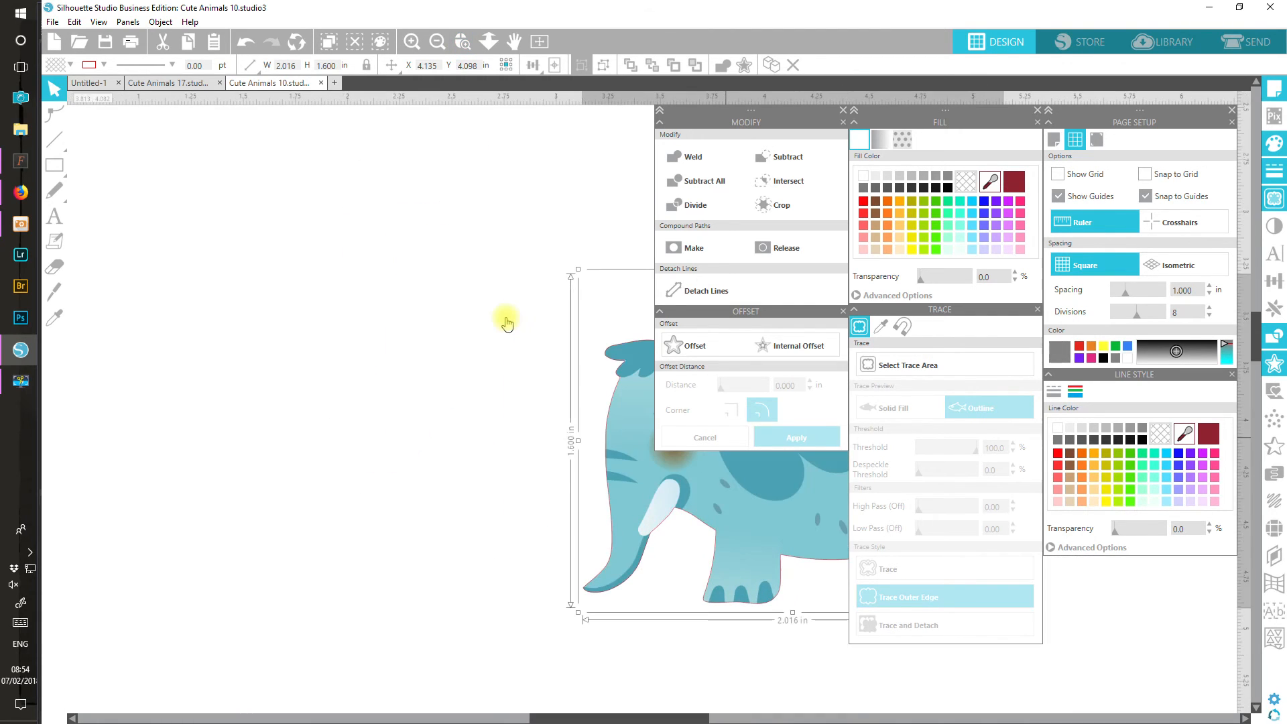
click(409, 48)
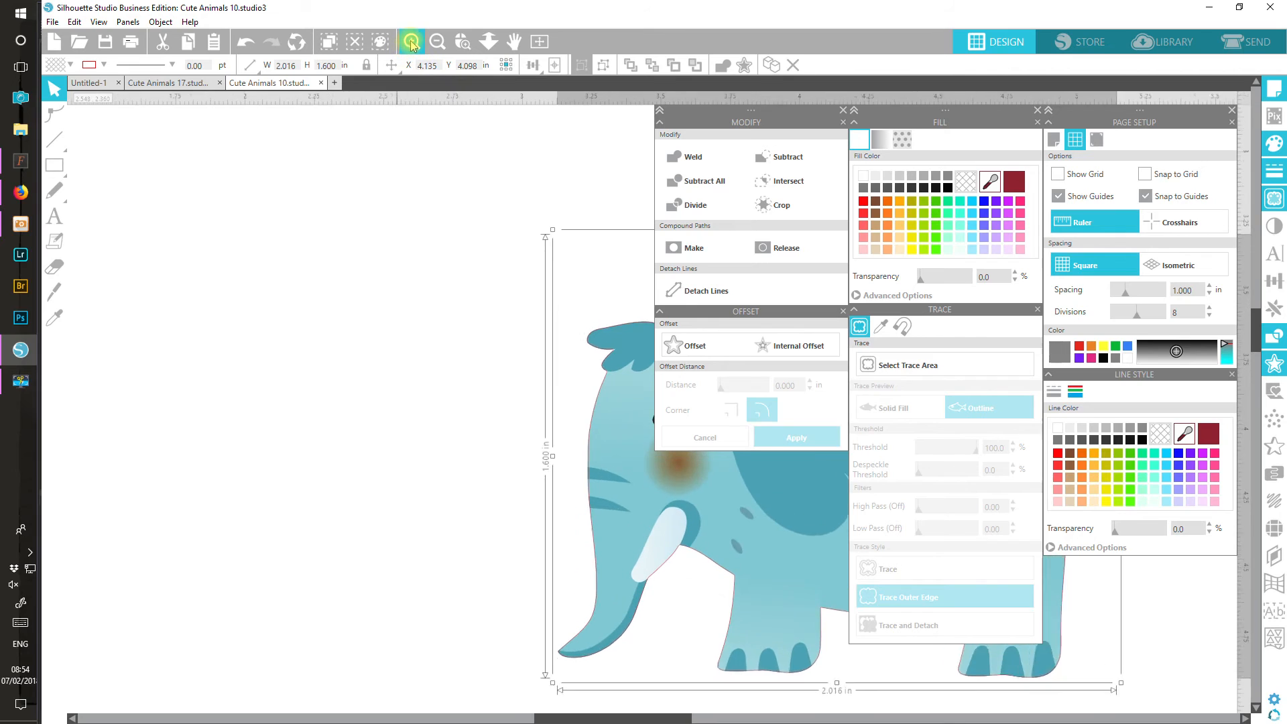
click(462, 42)
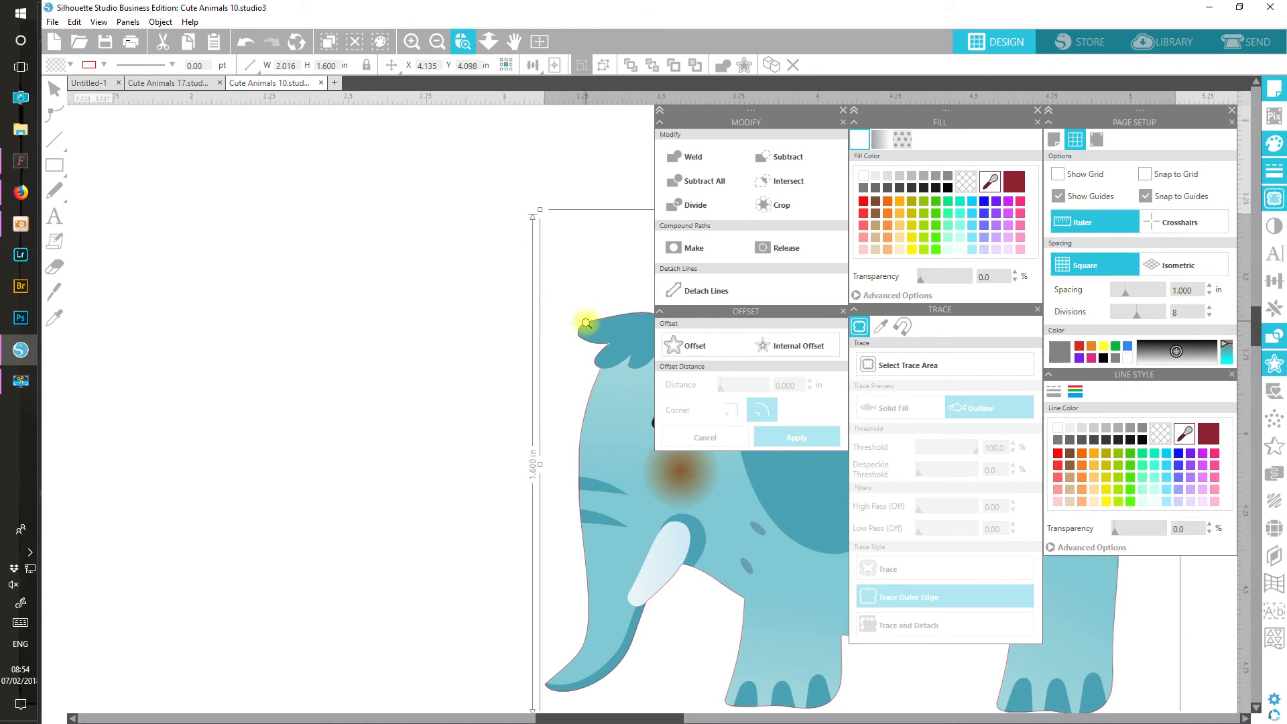
click(612, 355)
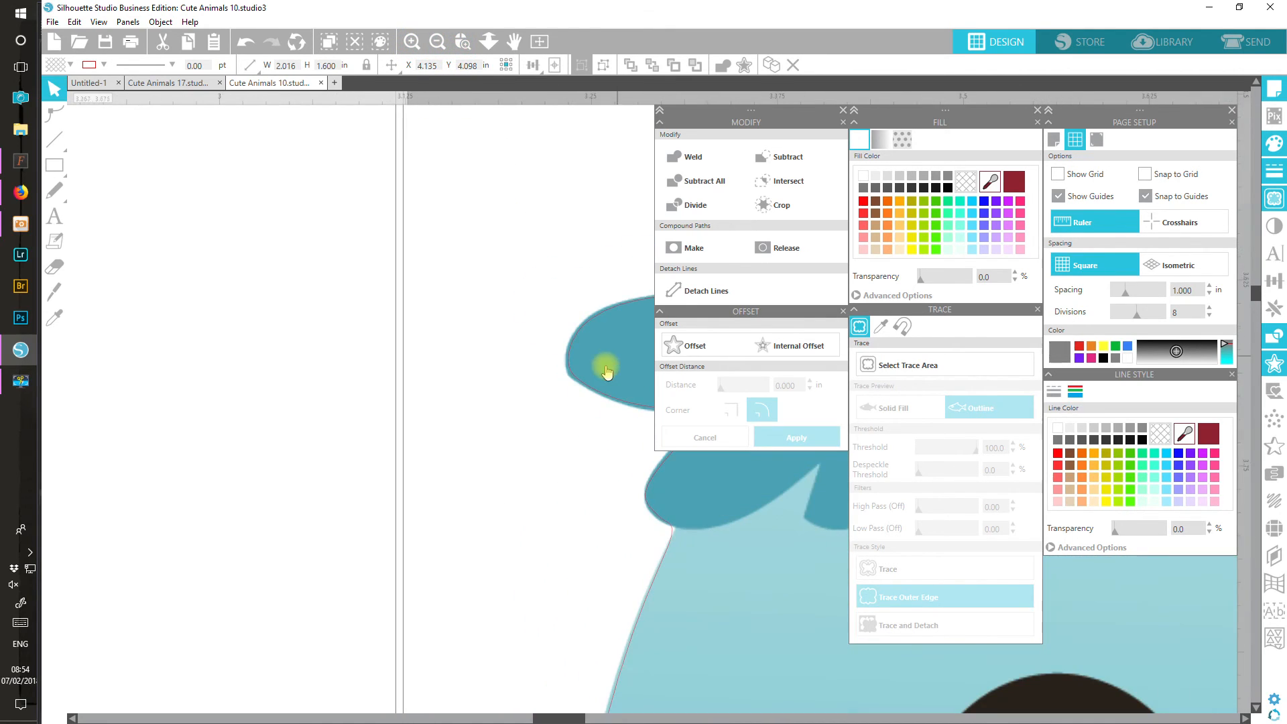
scroll(529, 663, right, 5)
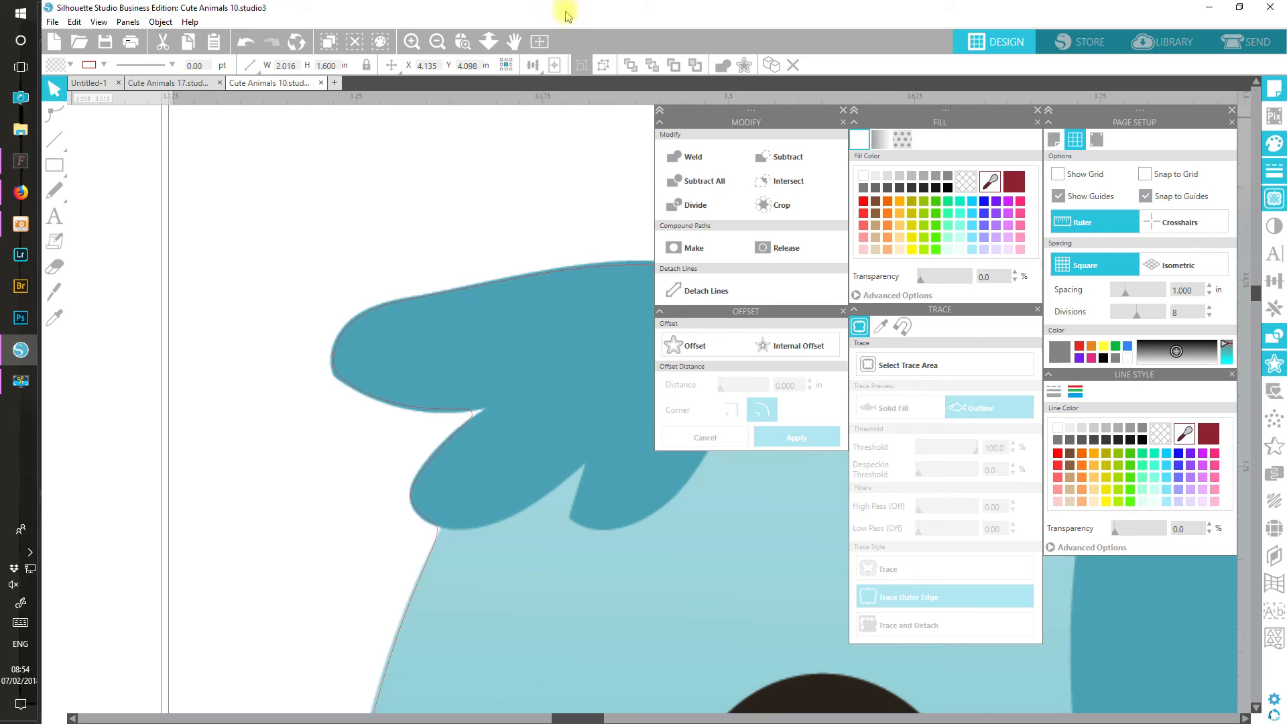
click(540, 42)
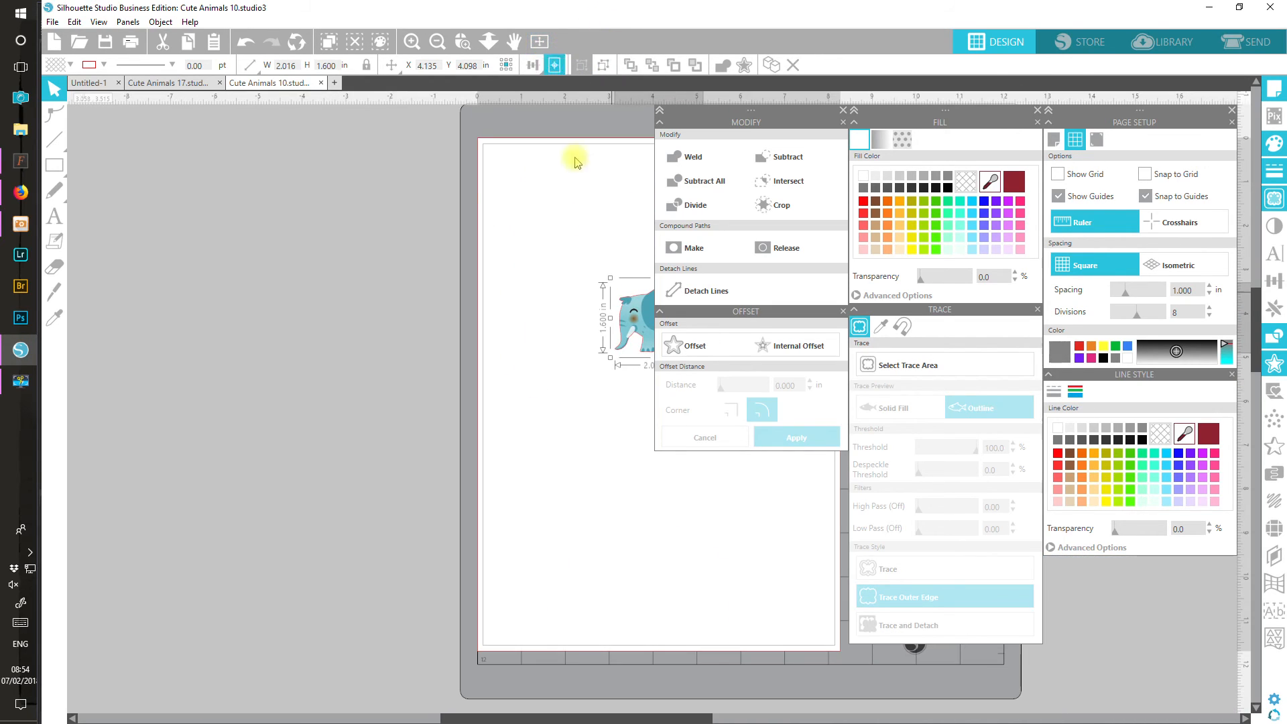
drag(541, 716, 612, 716)
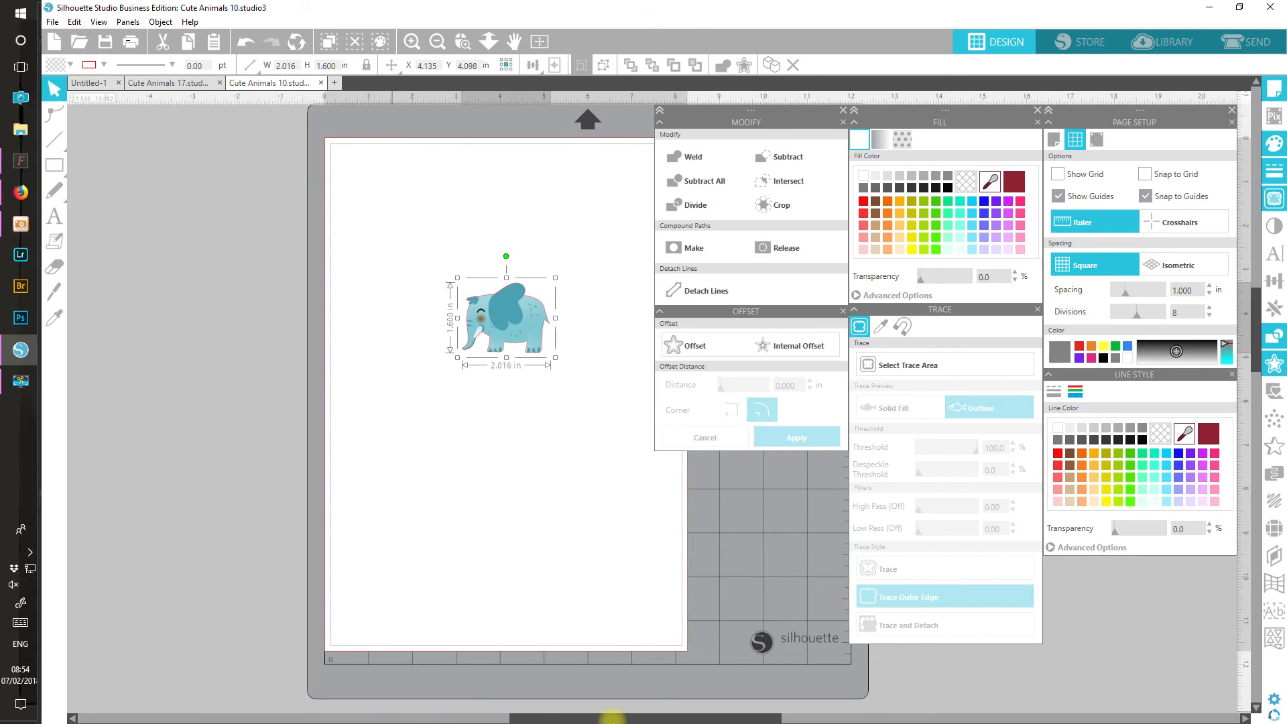